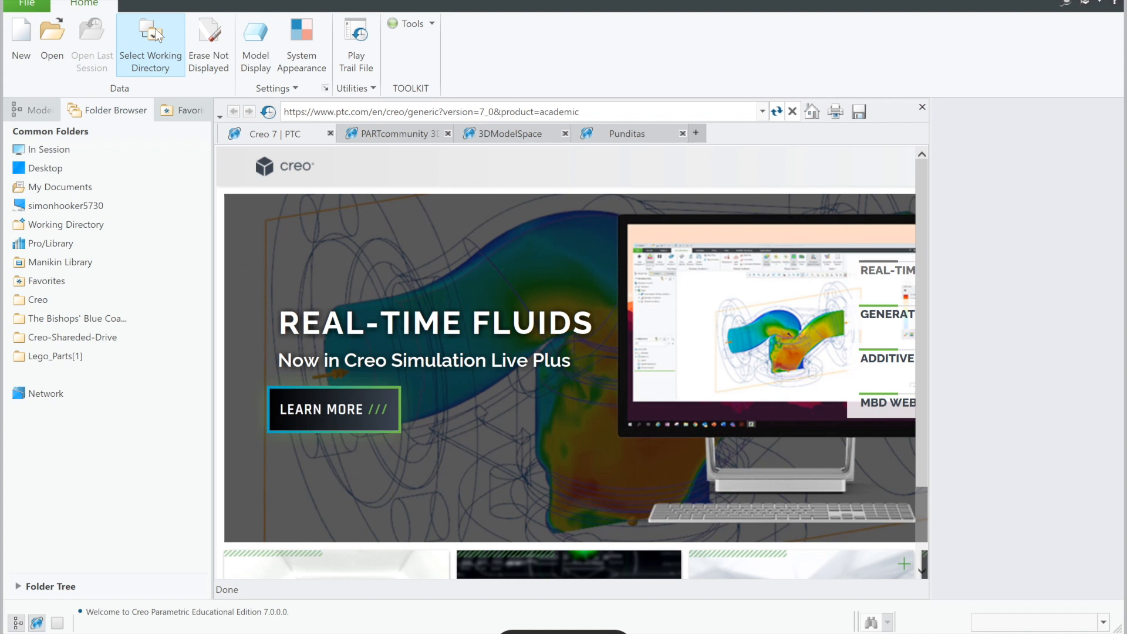
# Step: Set the working directory to the Lego_Parts folder
pyautogui.click(154, 32)
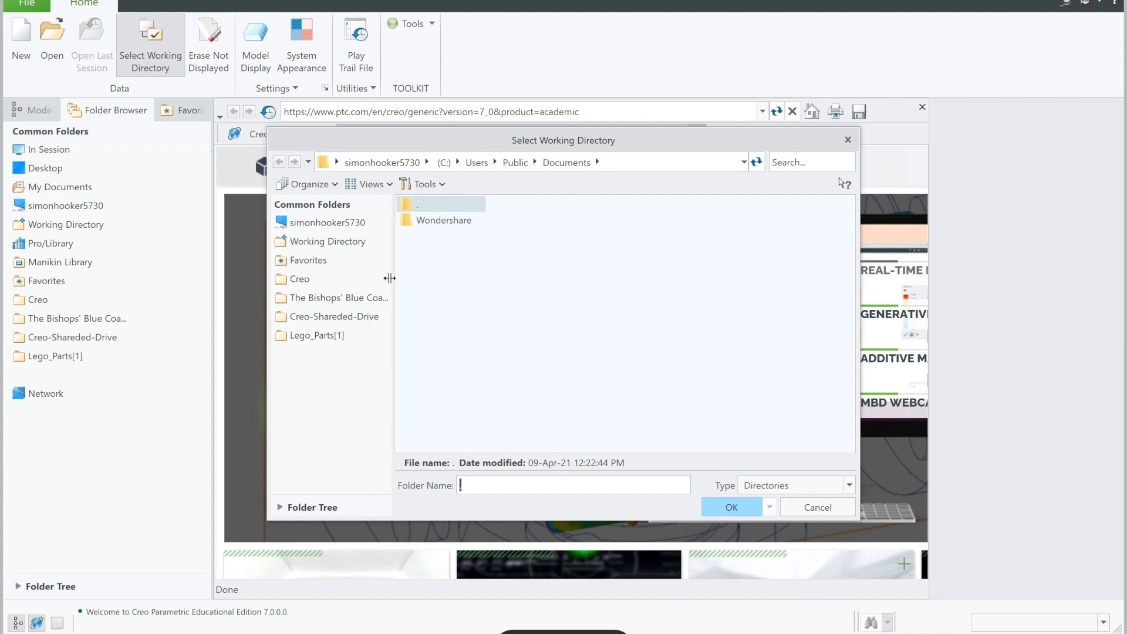
pyautogui.click(336, 339)
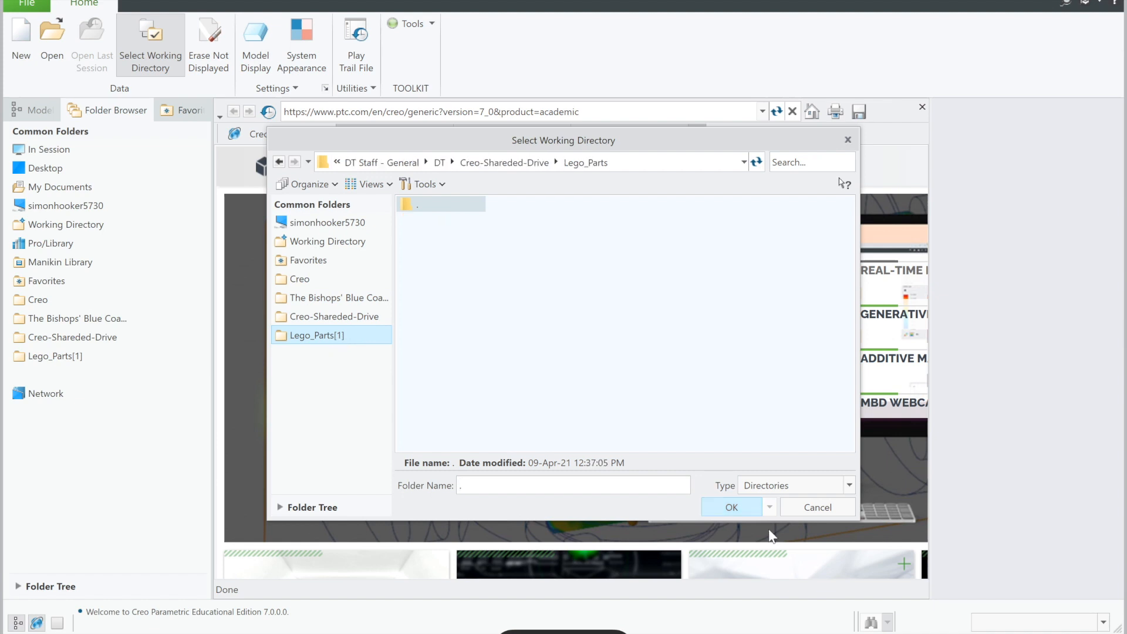
pyautogui.click(731, 507)
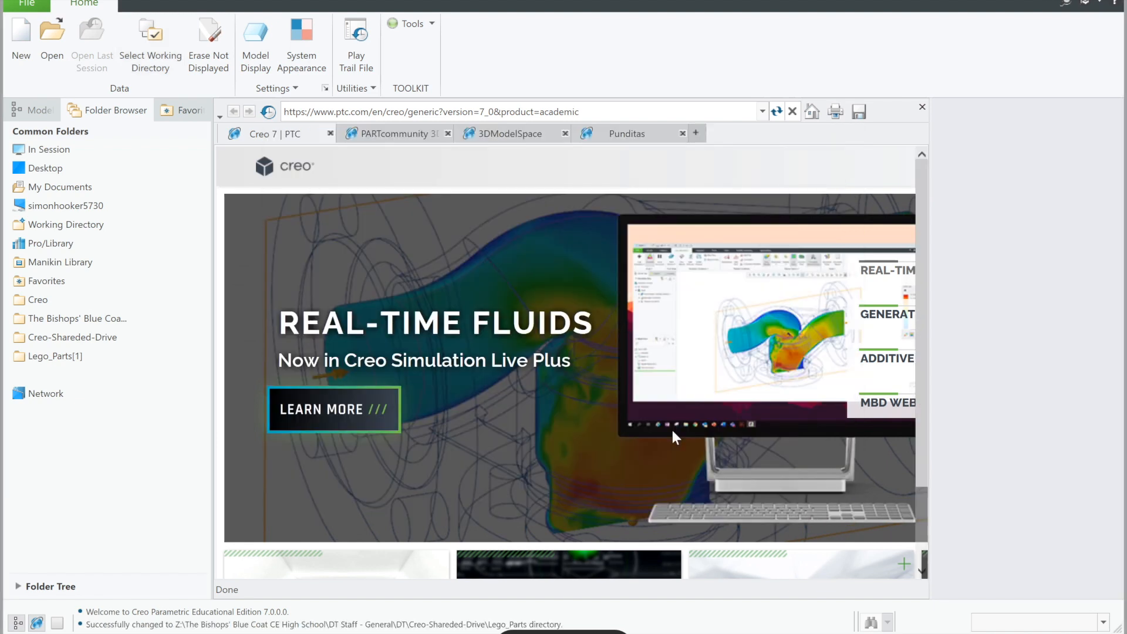
# Step: Create a new solid part named Body using the default template
pyautogui.click(20, 39)
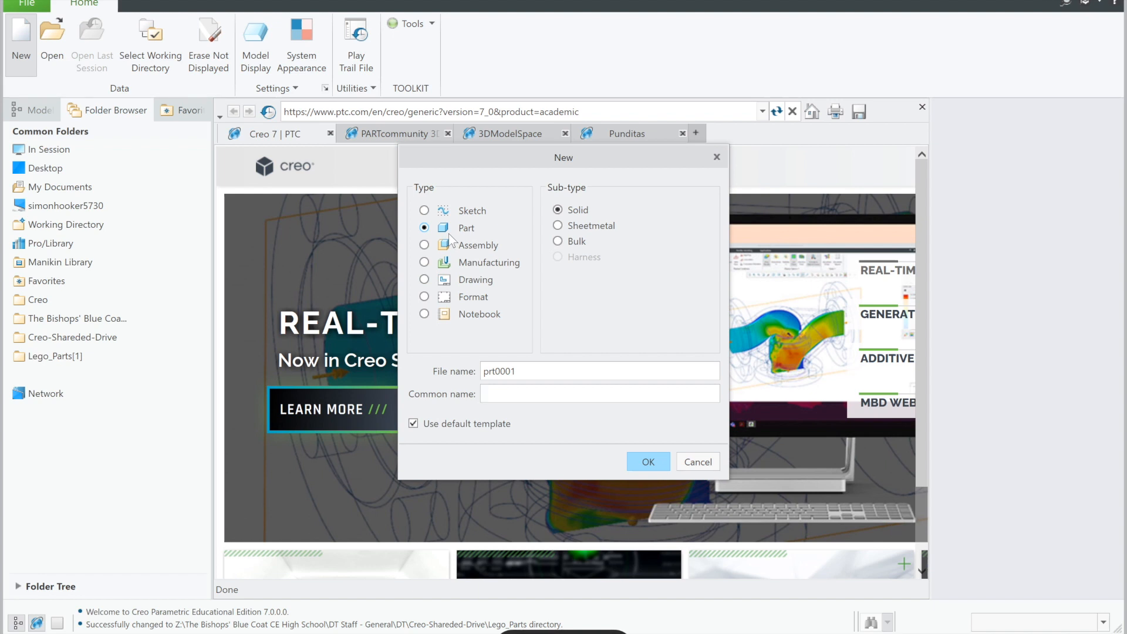
pyautogui.click(545, 368)
pyautogui.press('BackSpace')
pyautogui.press('BackSpace')
pyautogui.press('BackSpace')
pyautogui.press('BackSpace')
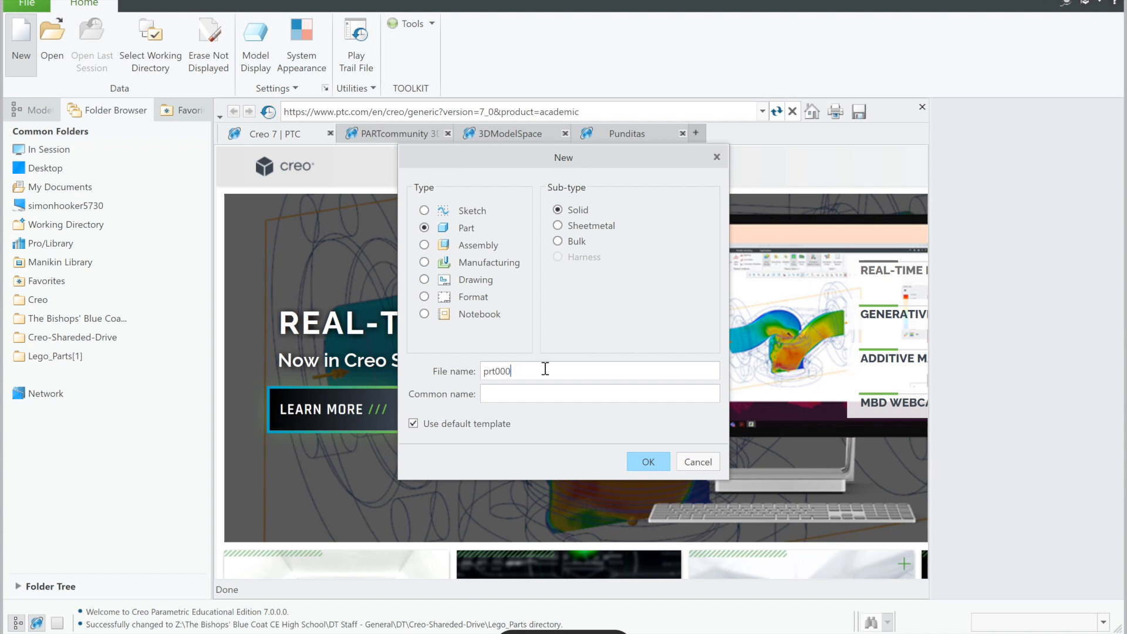
pyautogui.press('BackSpace')
pyautogui.press('BackSpace')
pyautogui.press('BackSpace')
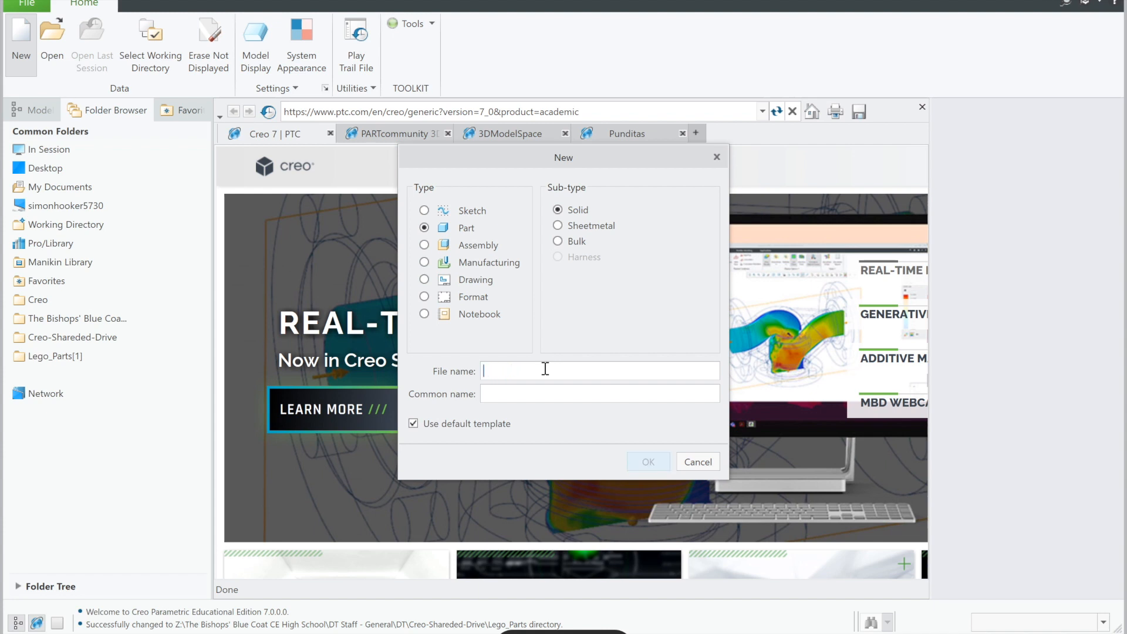
pyautogui.write('Body')
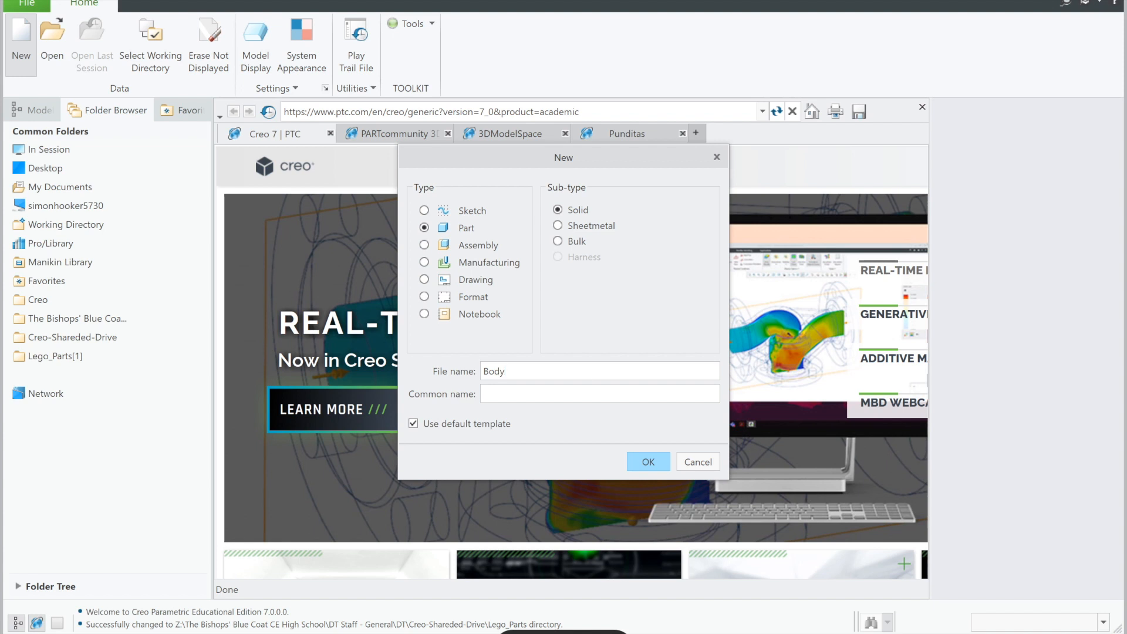
pyautogui.click(648, 462)
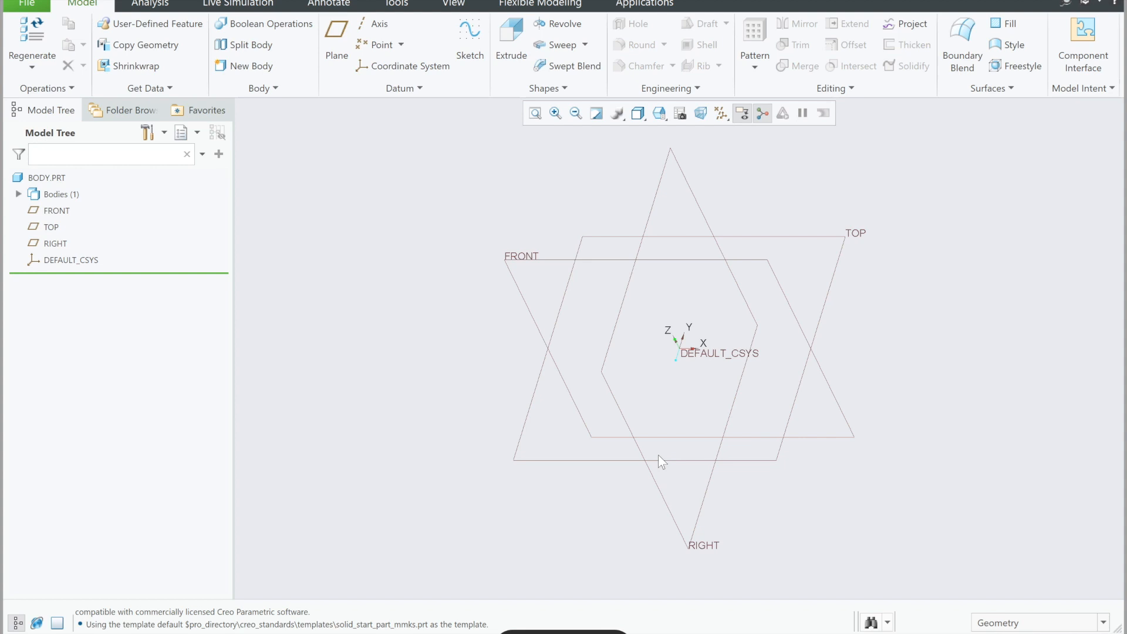
# Step: Start an Extrude sketch on the FRONT plane and draw a center rectangle about 421 by 192 mm centred on the origin
pyautogui.click(508, 31)
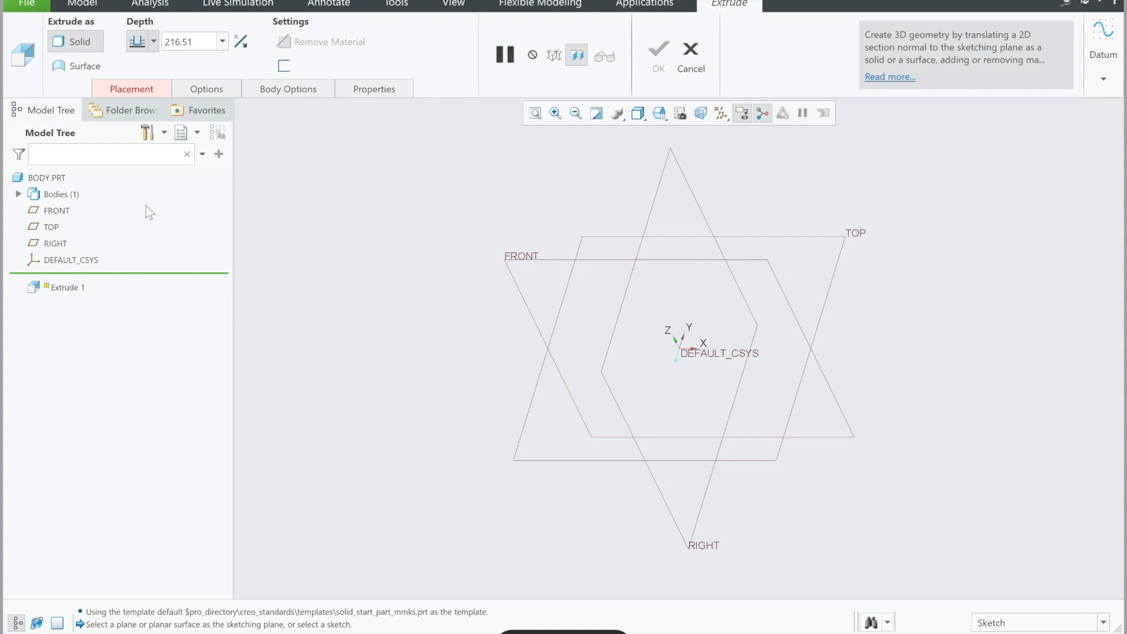
pyautogui.click(56, 211)
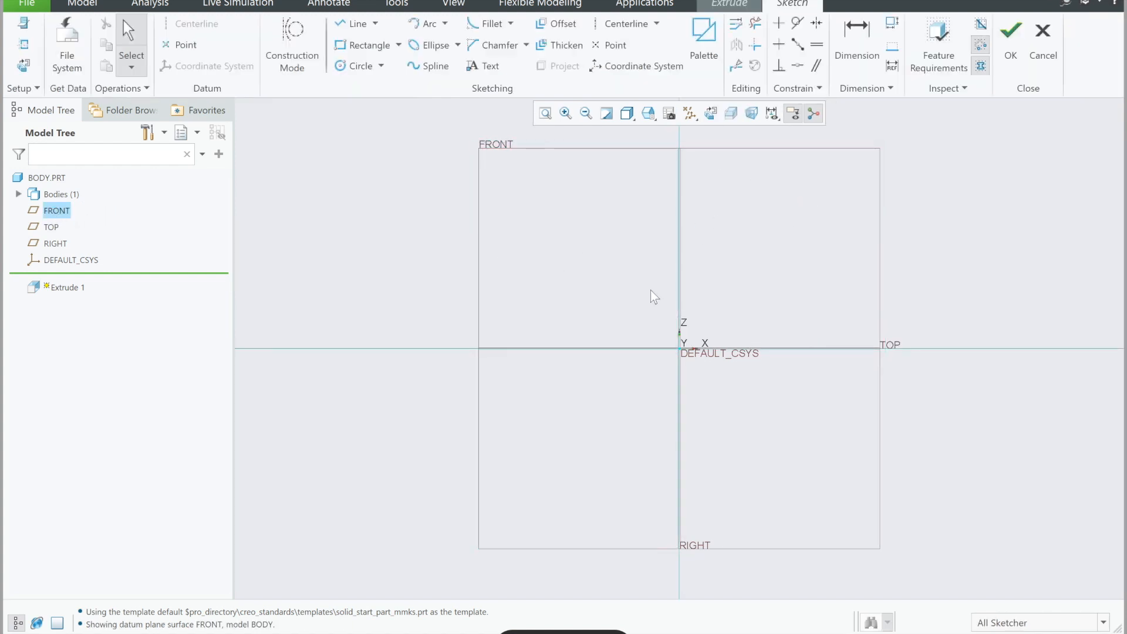
pyautogui.click(398, 51)
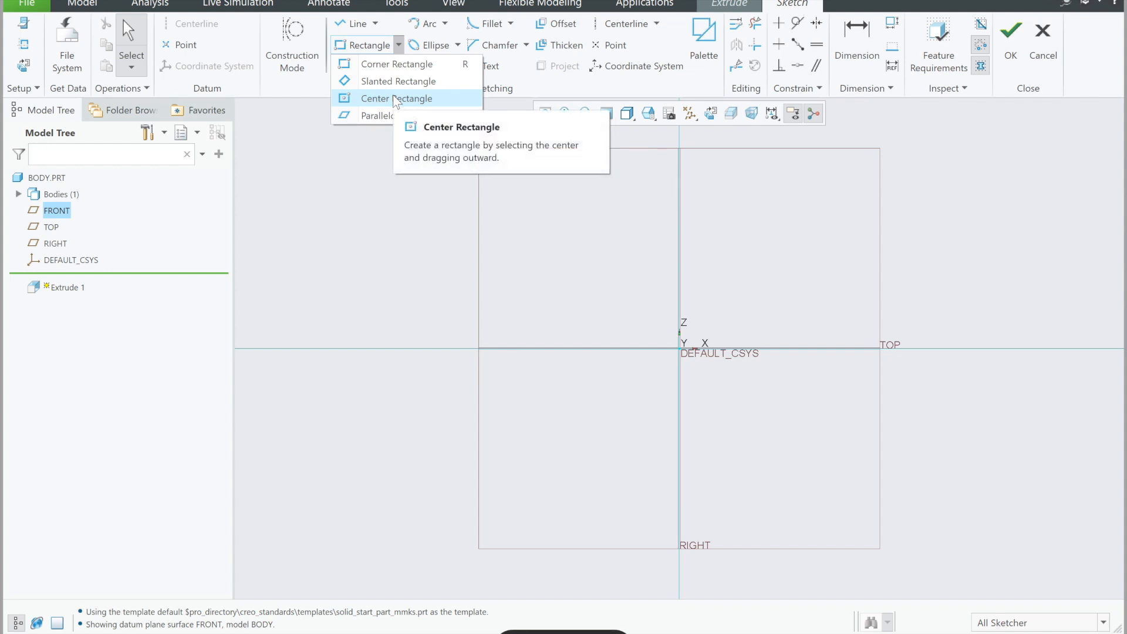
pyautogui.click(395, 99)
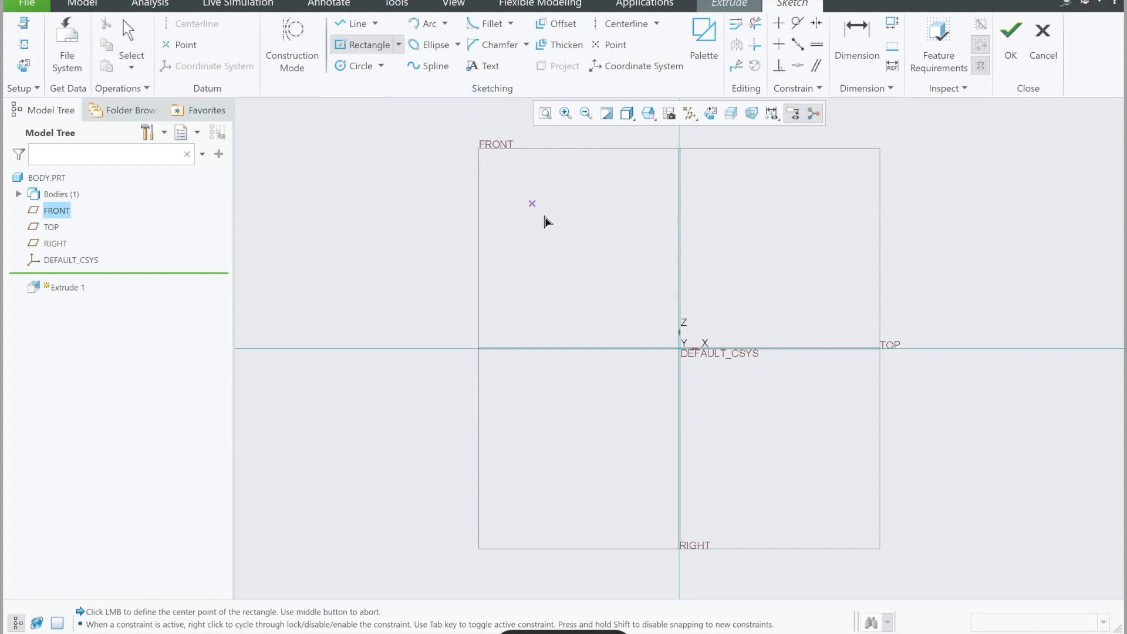
pyautogui.click(680, 349)
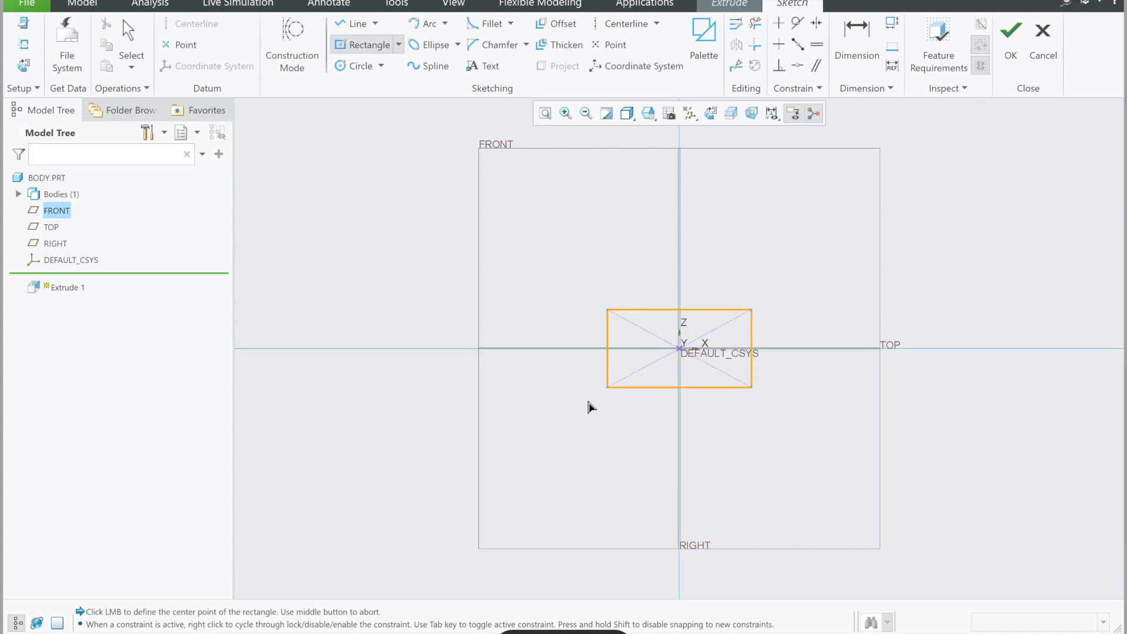
pyautogui.click(516, 428)
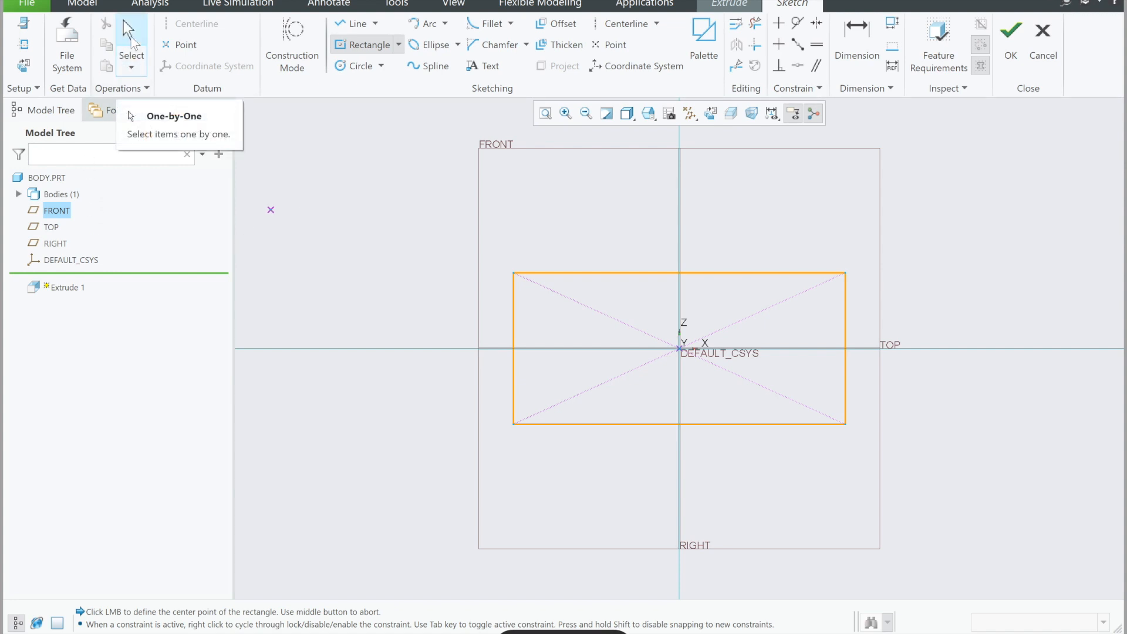
pyautogui.click(132, 44)
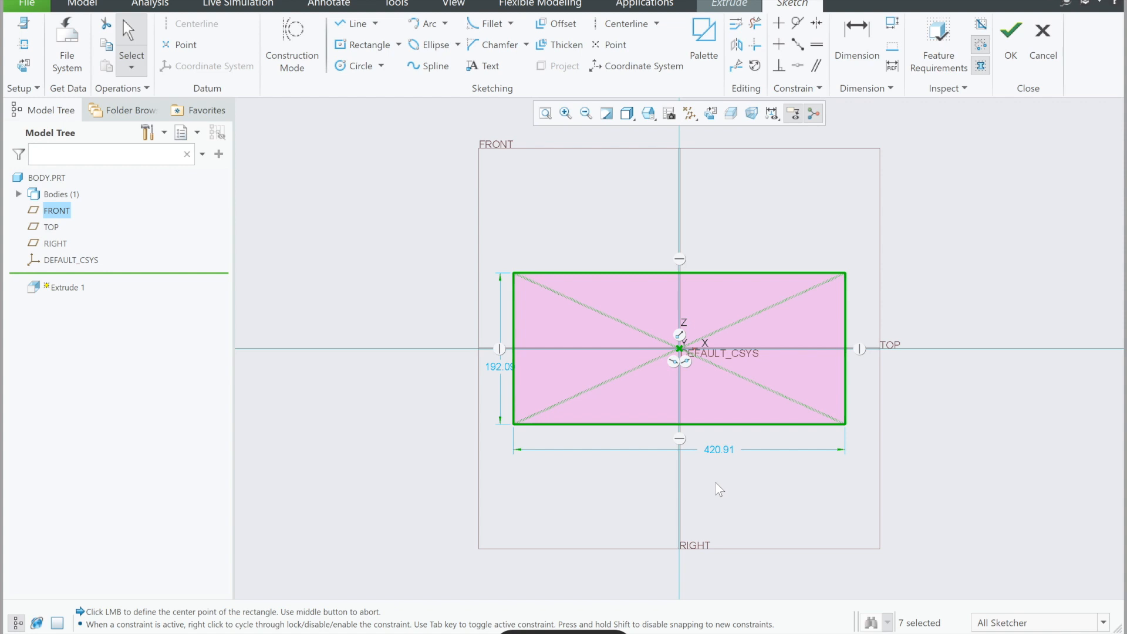
# Step: Set the rectangle's width to 150 mm and its height to 120 mm, and finish the sketch
pyautogui.doubleClick(724, 449)
pyautogui.write('1')
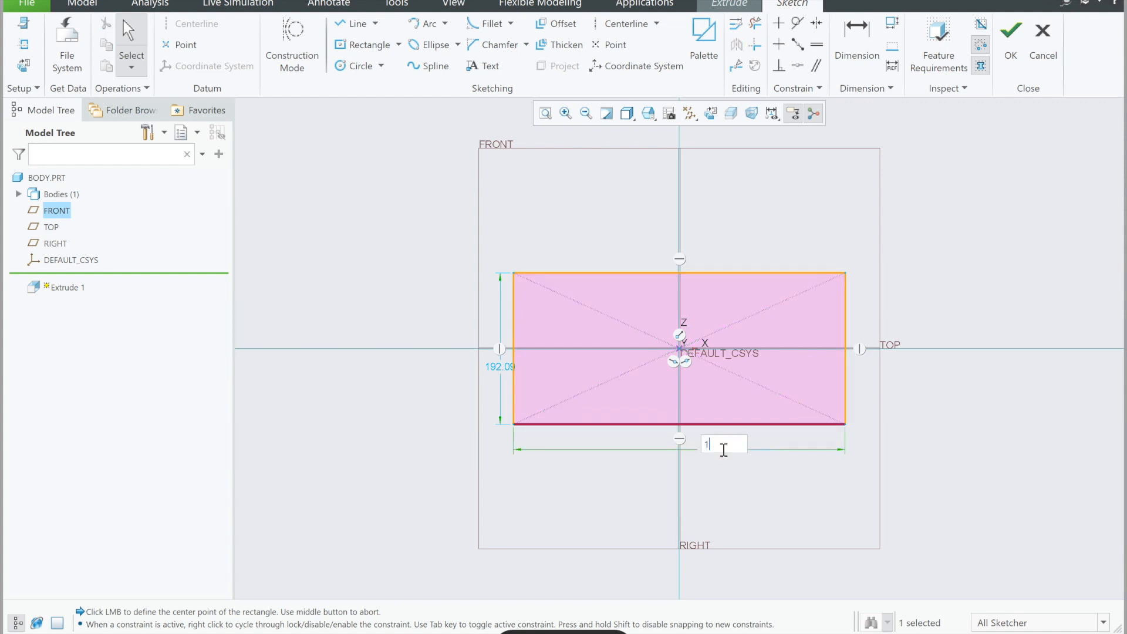
pyautogui.write('50')
pyautogui.press('Return')
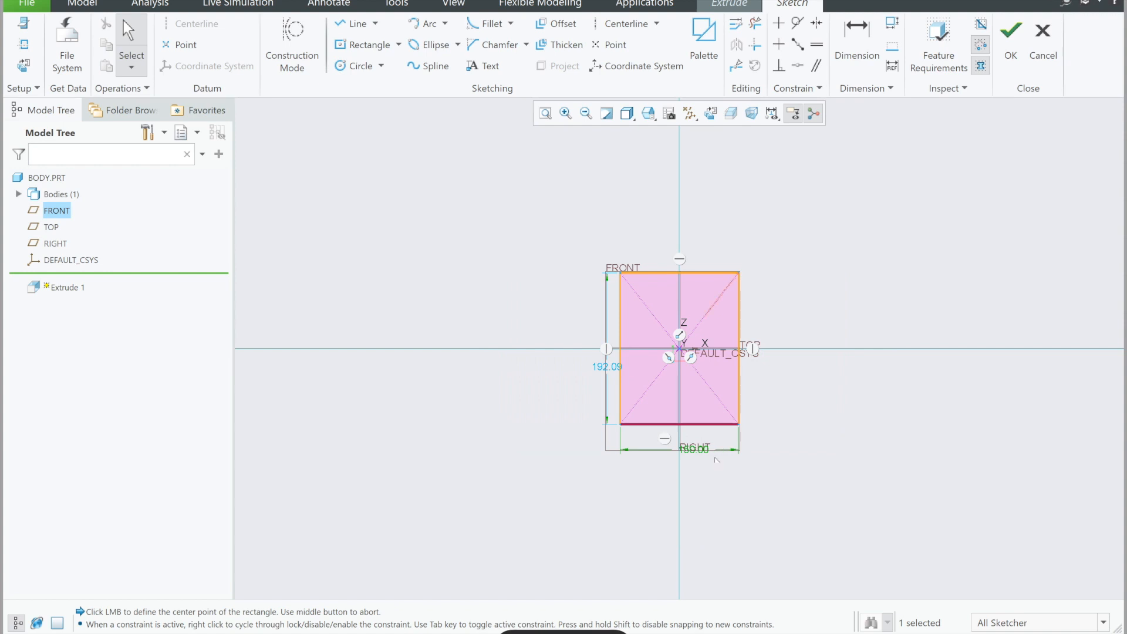
pyautogui.doubleClick(609, 369)
pyautogui.write('12')
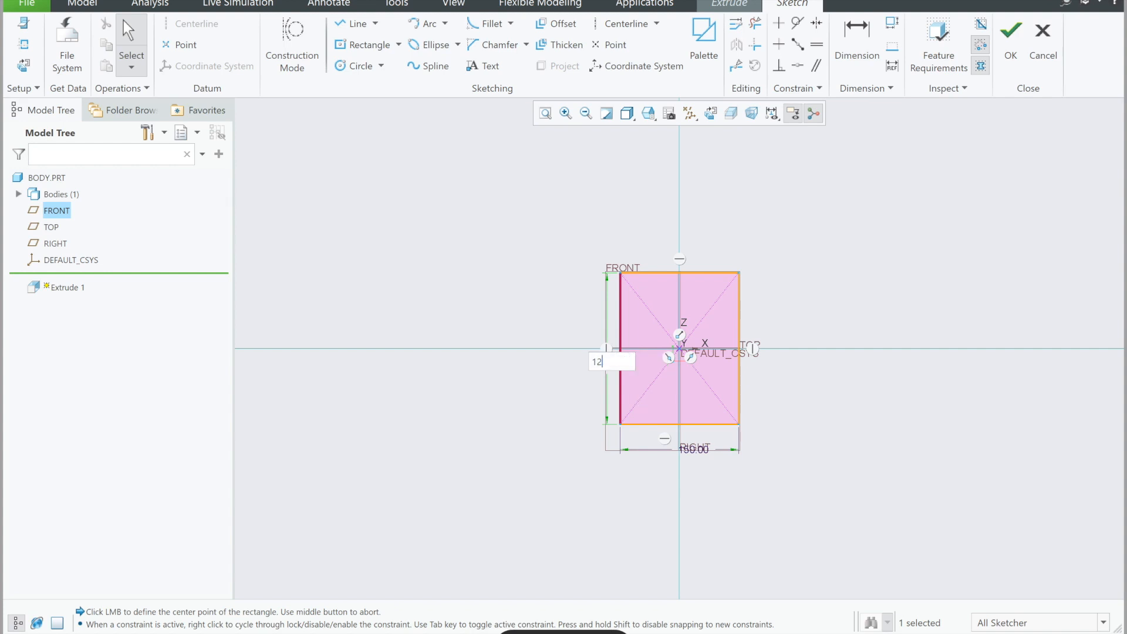
pyautogui.write('0')
pyautogui.press('Return')
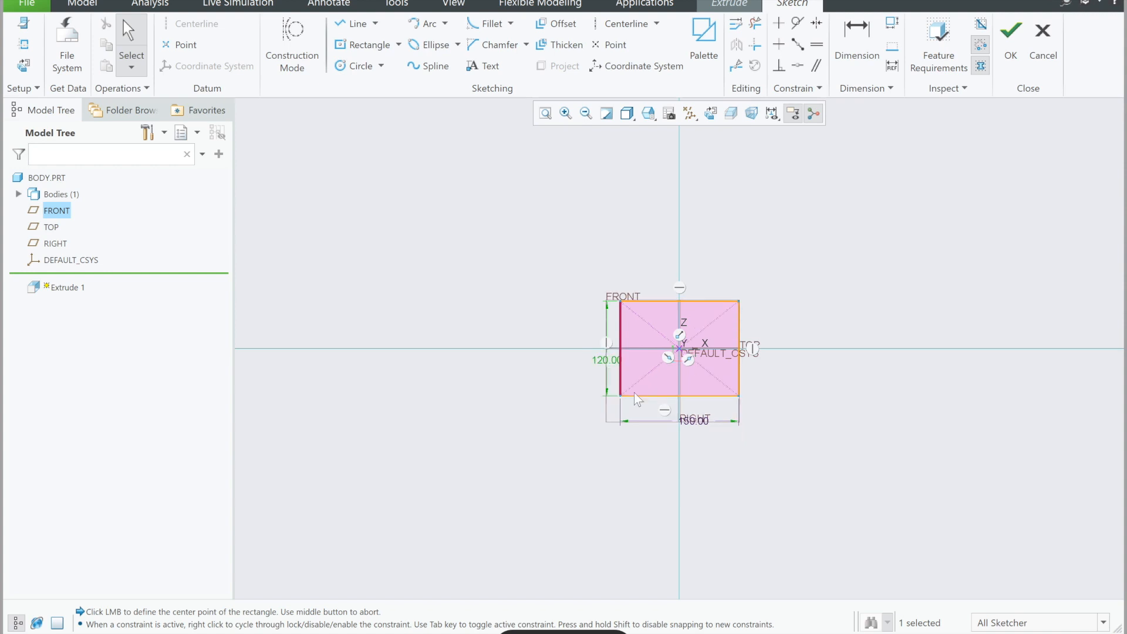
pyautogui.click(545, 113)
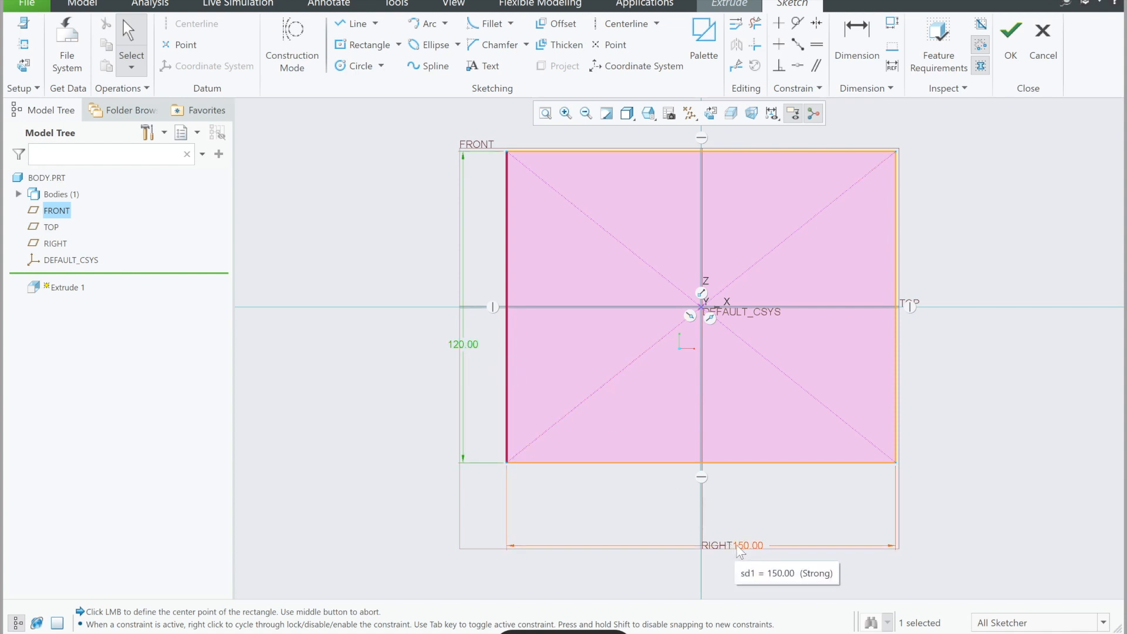
pyautogui.click(1011, 41)
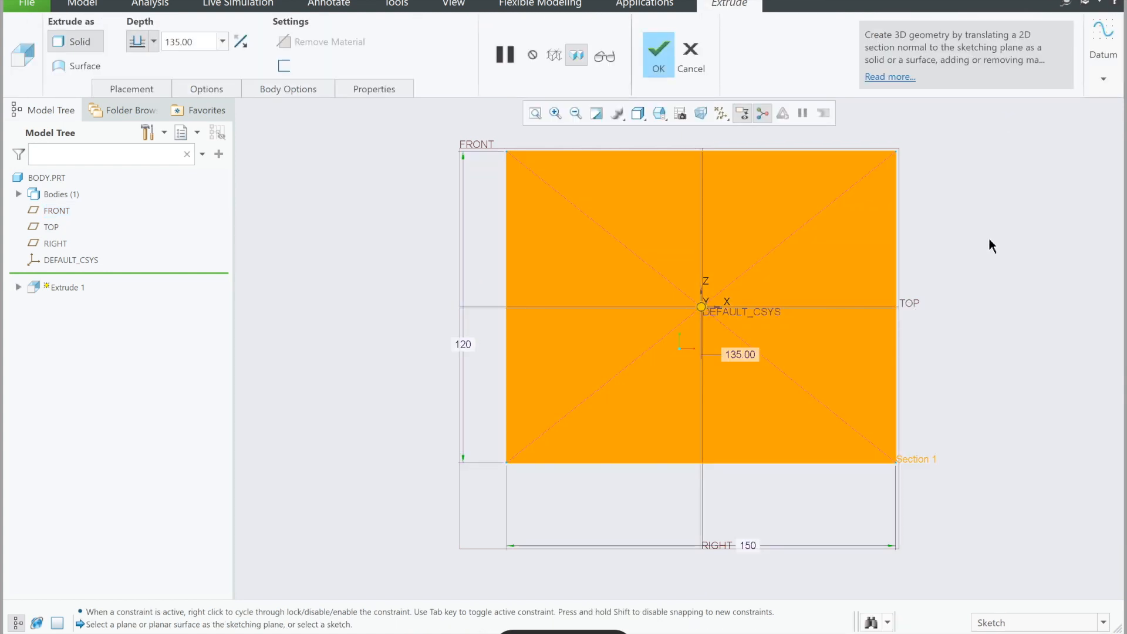
# Step: Make the extrusion symmetric on both sides of the sketch plane and set its depth to 75 mm
pyautogui.moveTo(984, 243); pyautogui.dragTo(939, 254, button='middle')
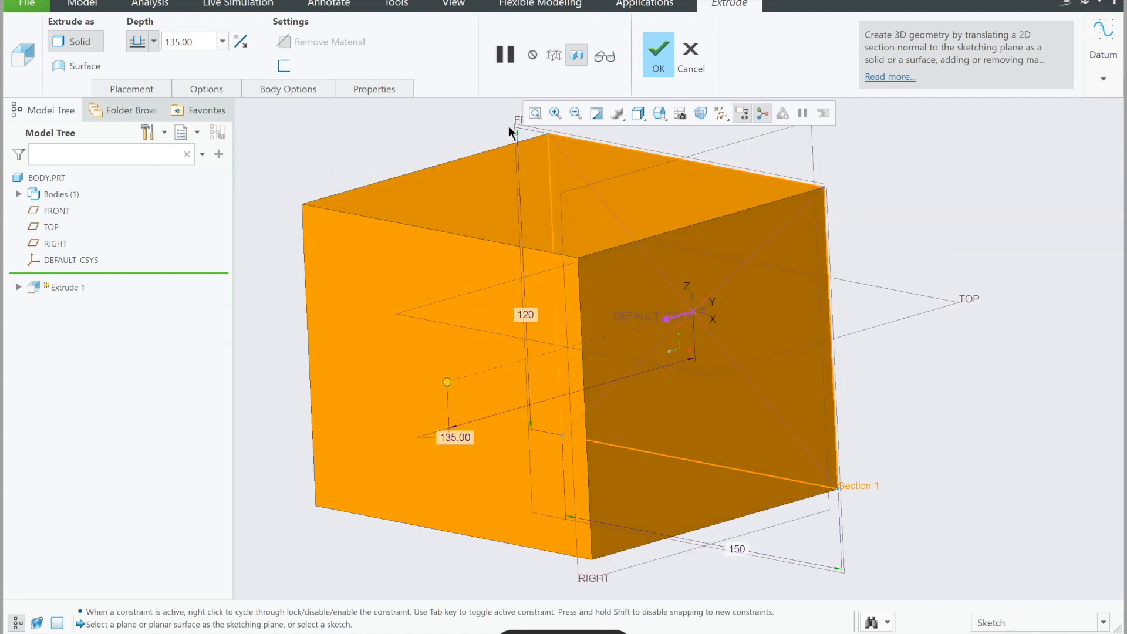
pyautogui.scroll(-1, 519, 176)
pyautogui.scroll(2, 519, 176)
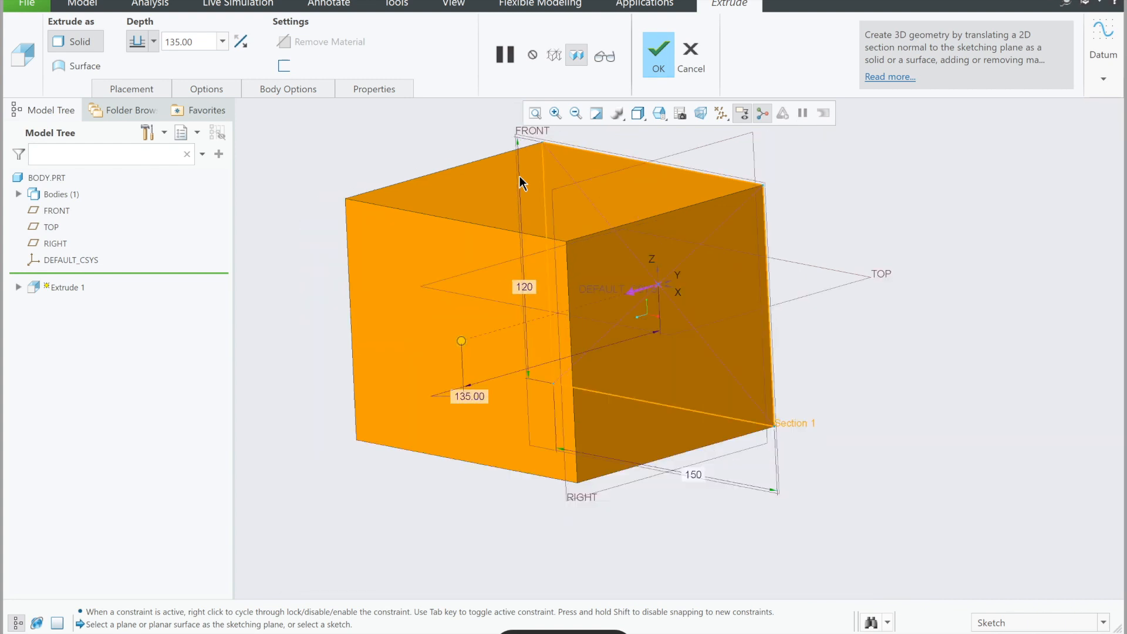
pyautogui.scroll(2, 519, 176)
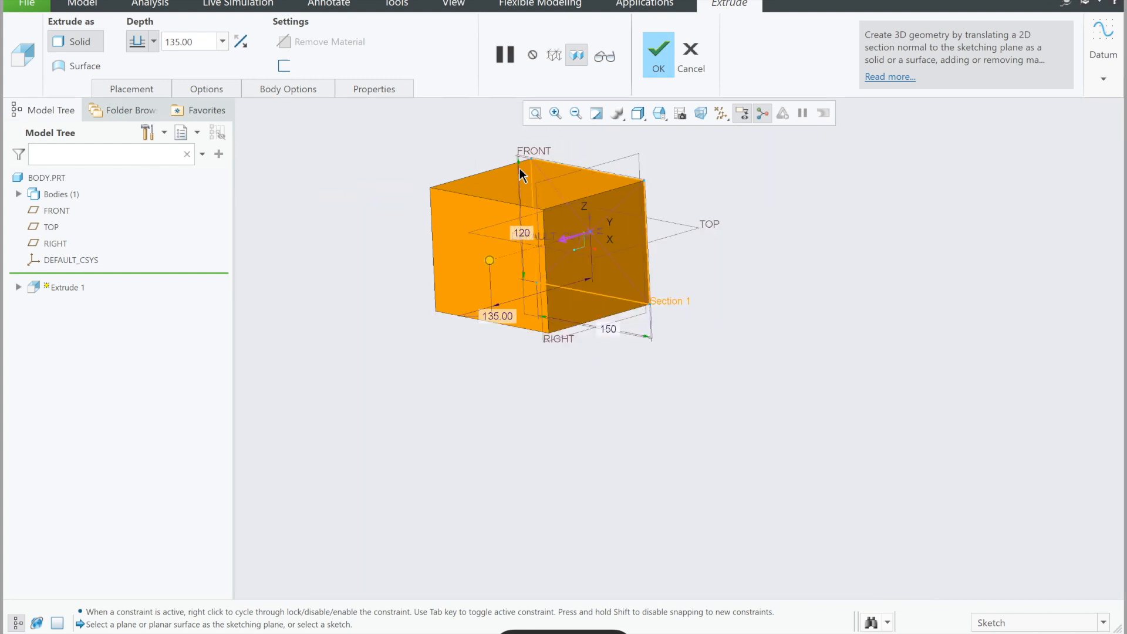
pyautogui.scroll(-1, 520, 168)
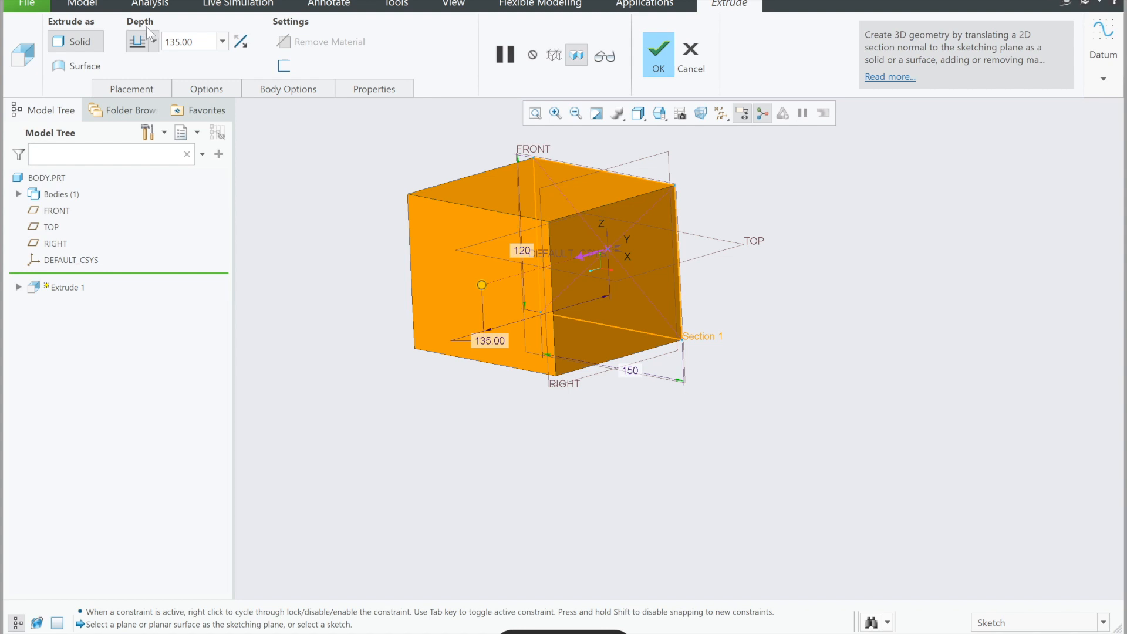
pyautogui.click(153, 41)
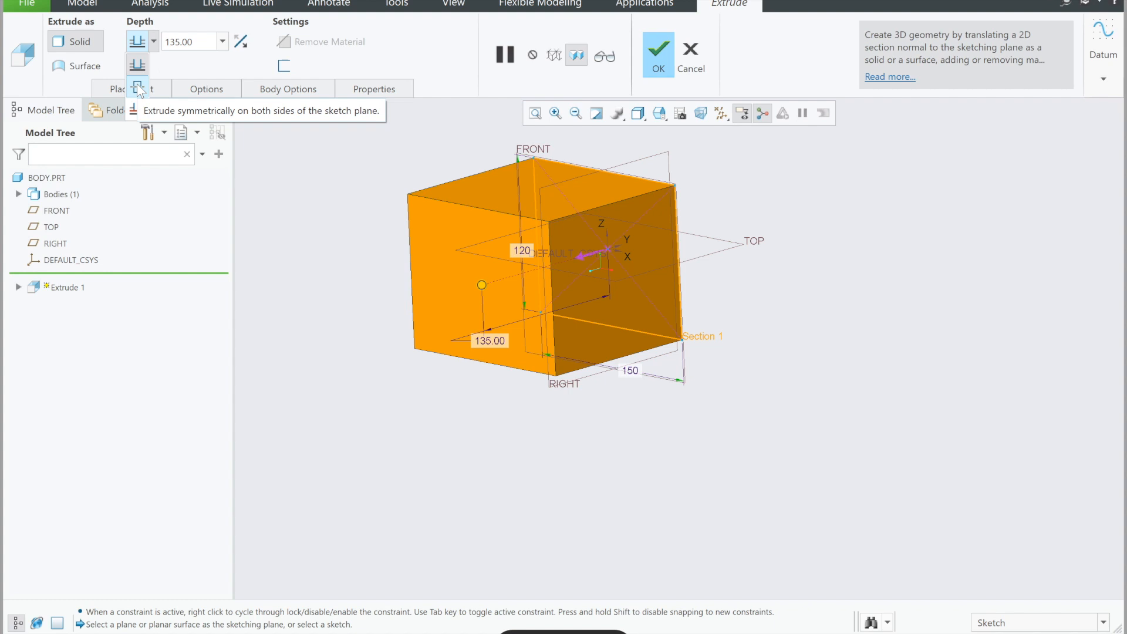
pyautogui.click(138, 88)
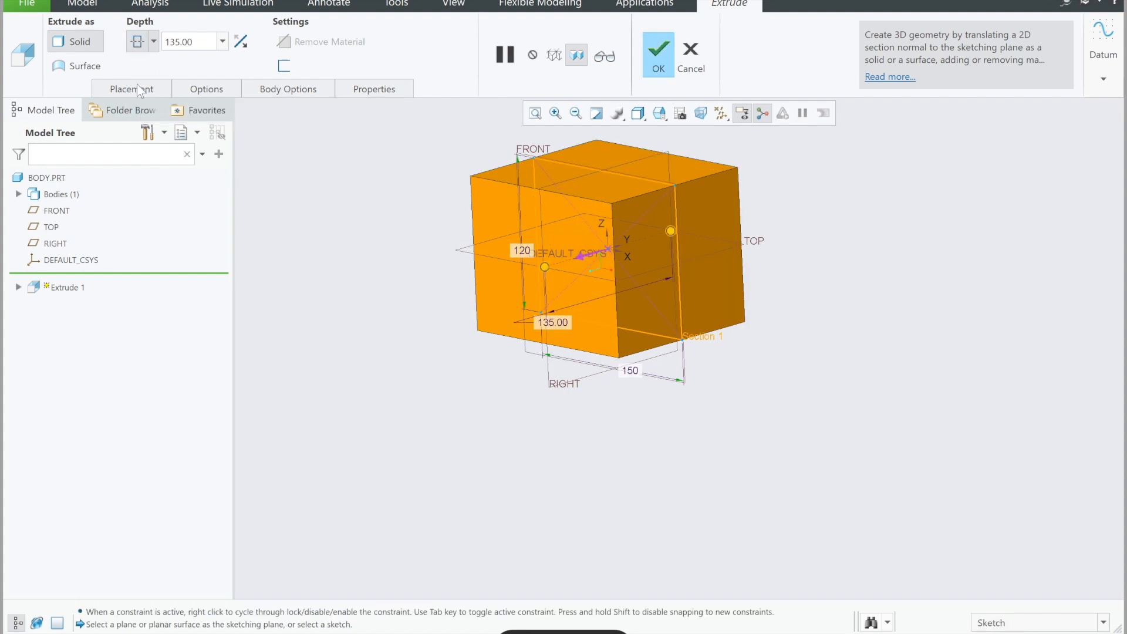
pyautogui.doubleClick(193, 44)
pyautogui.write('75')
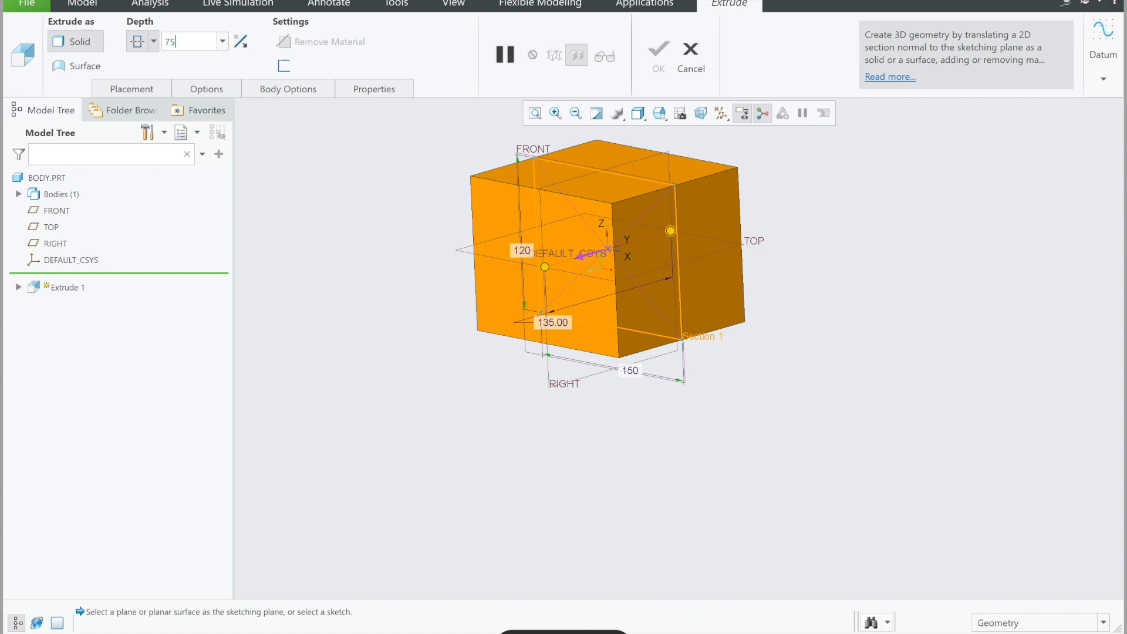
pyautogui.press('Return')
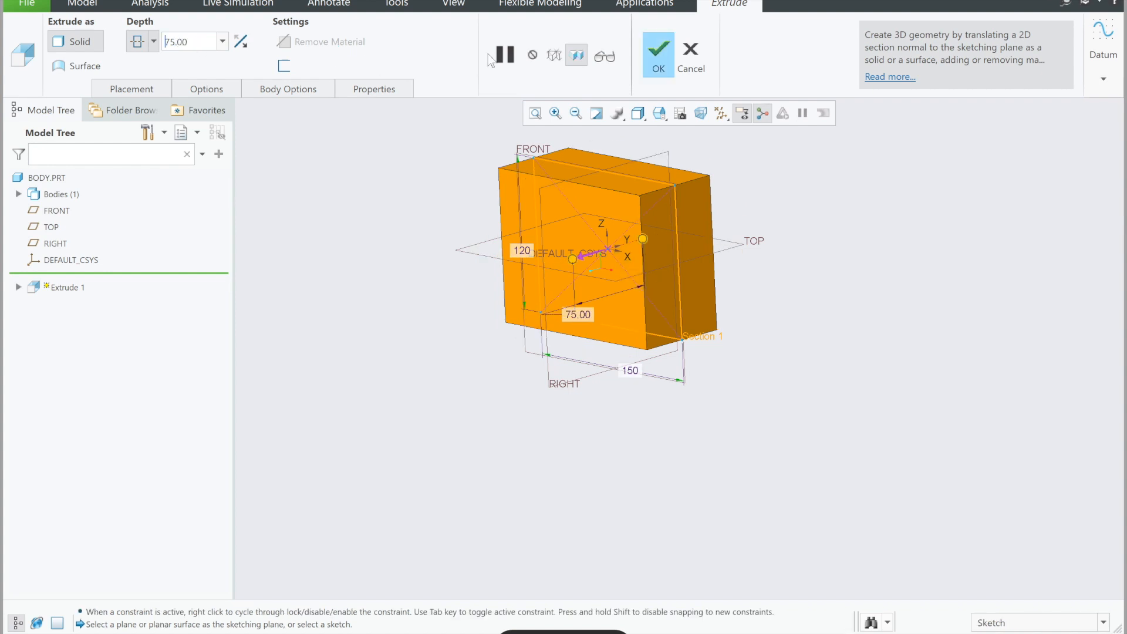
# Step: Orient the model to the ISOMETRIC view and complete the extrusion of the block
pyautogui.click(537, 112)
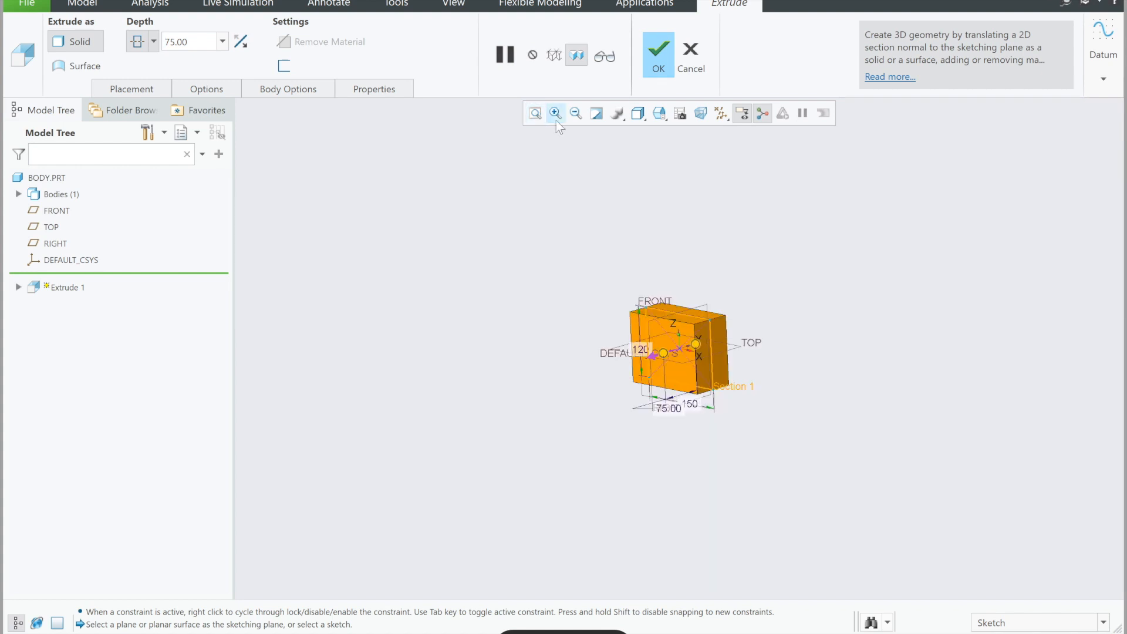
pyautogui.click(646, 116)
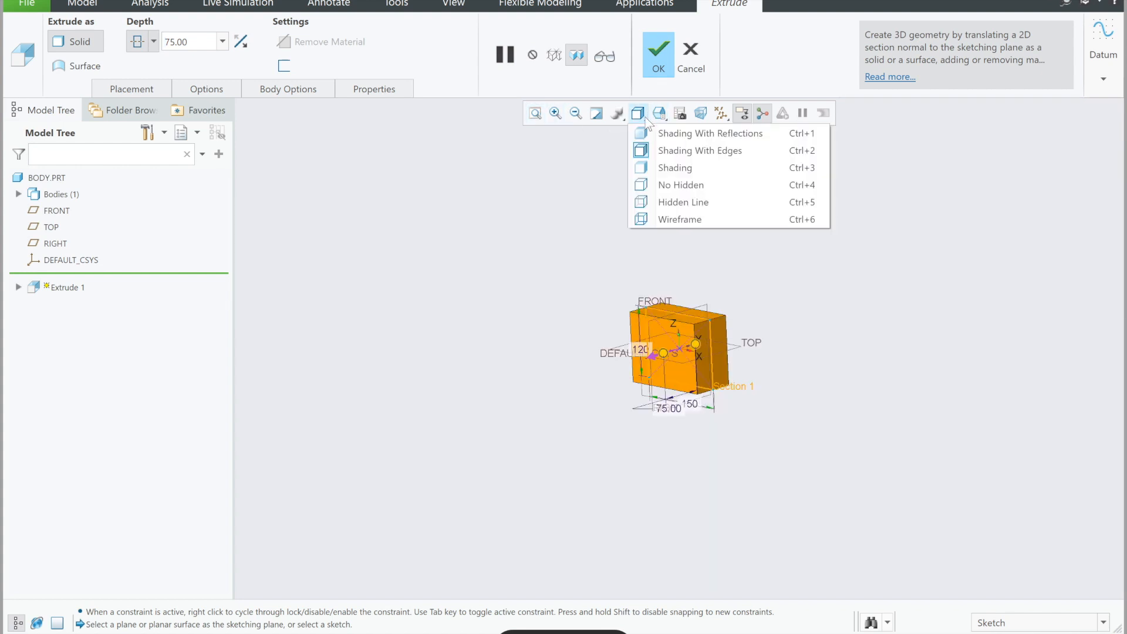
pyautogui.click(664, 115)
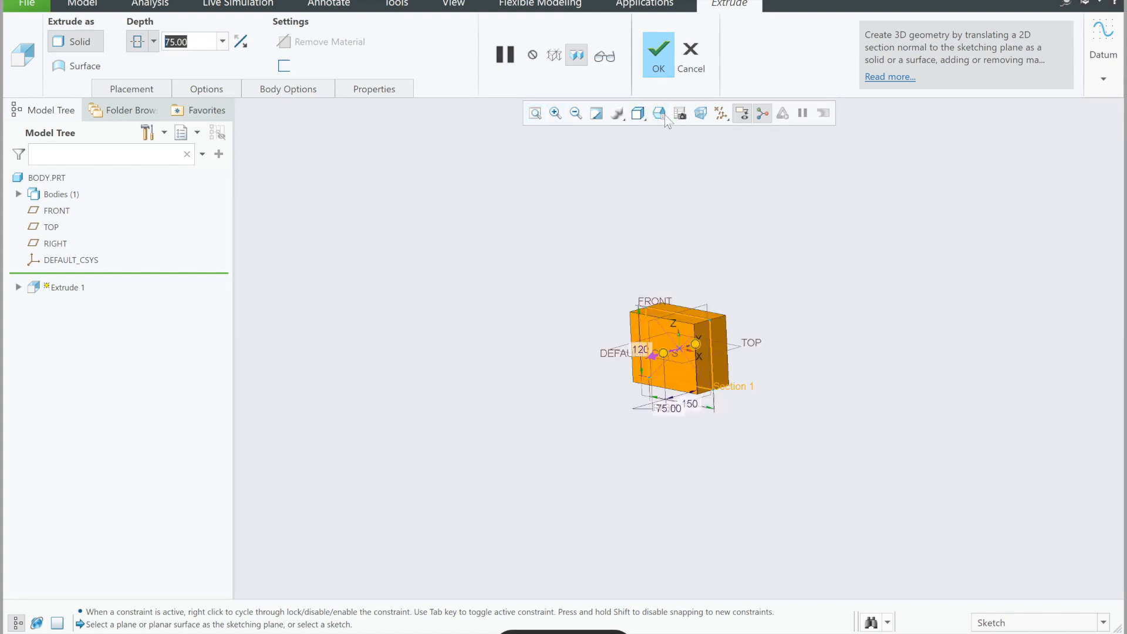
pyautogui.click(665, 115)
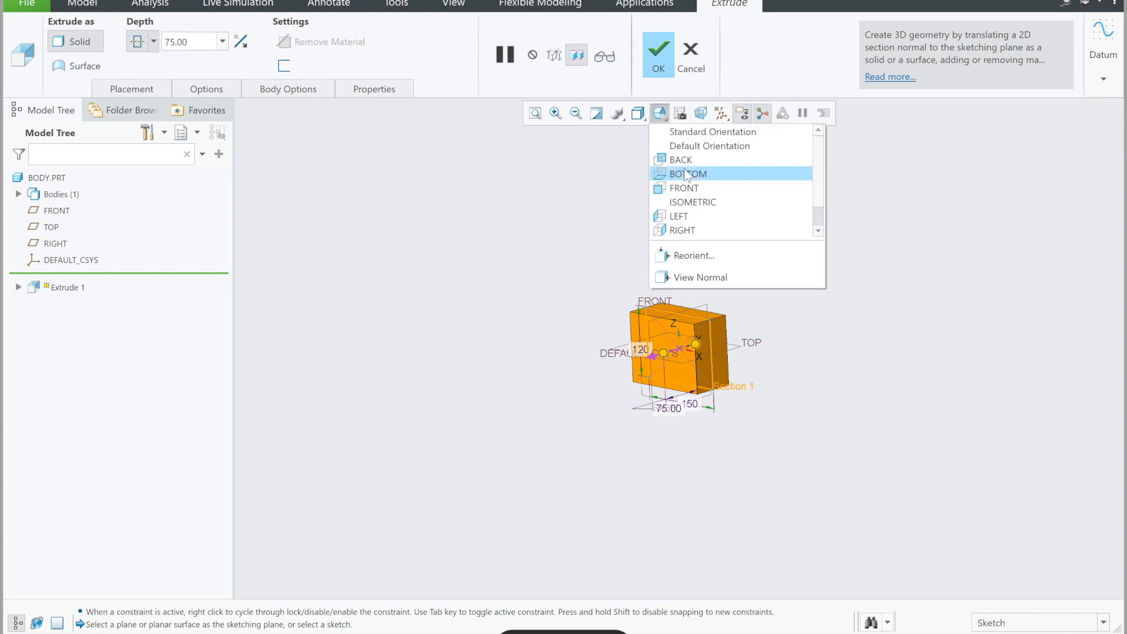
pyautogui.click(697, 200)
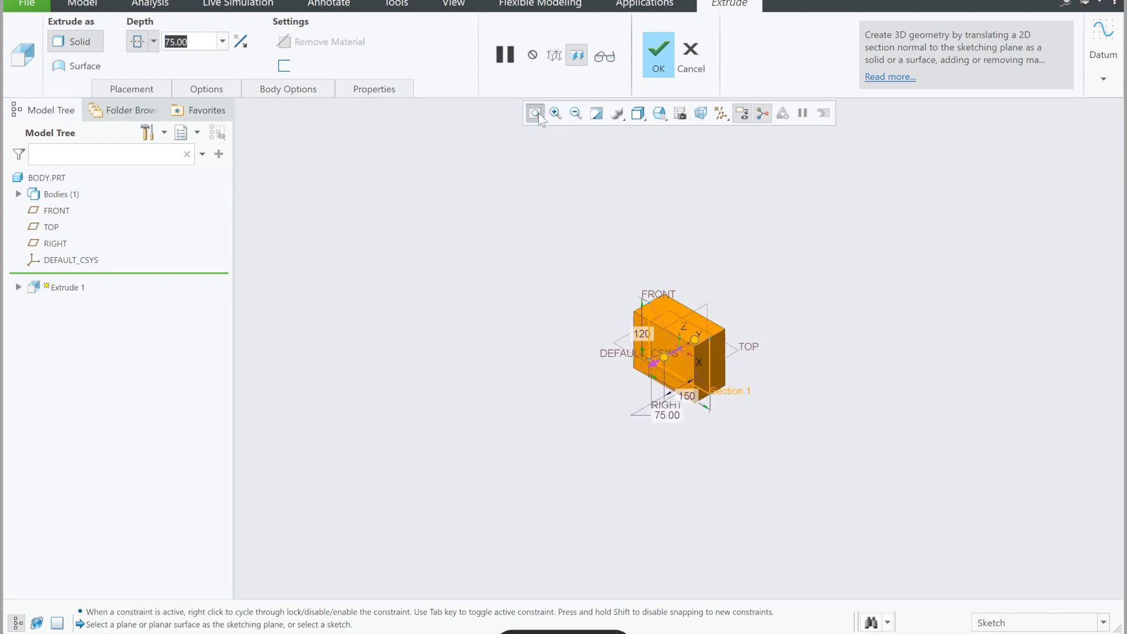
pyautogui.click(656, 56)
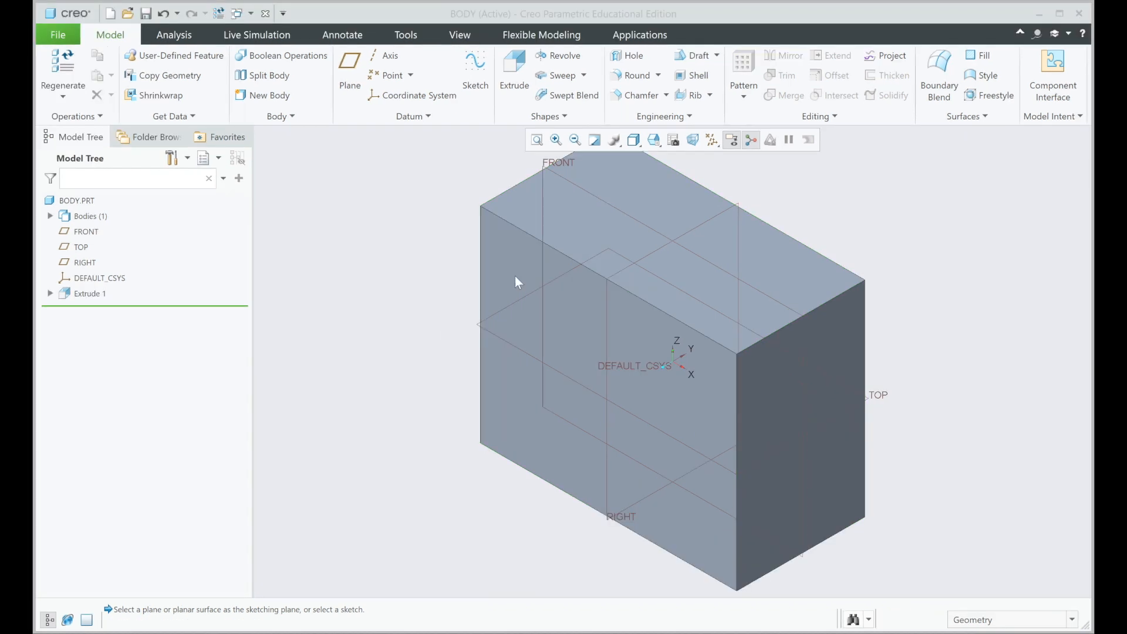
# Step: Start an Extrude sketch on the block's large front face and draw a triangle along its left edge, slanting about 20° from the lower corner
pyautogui.click(536, 139)
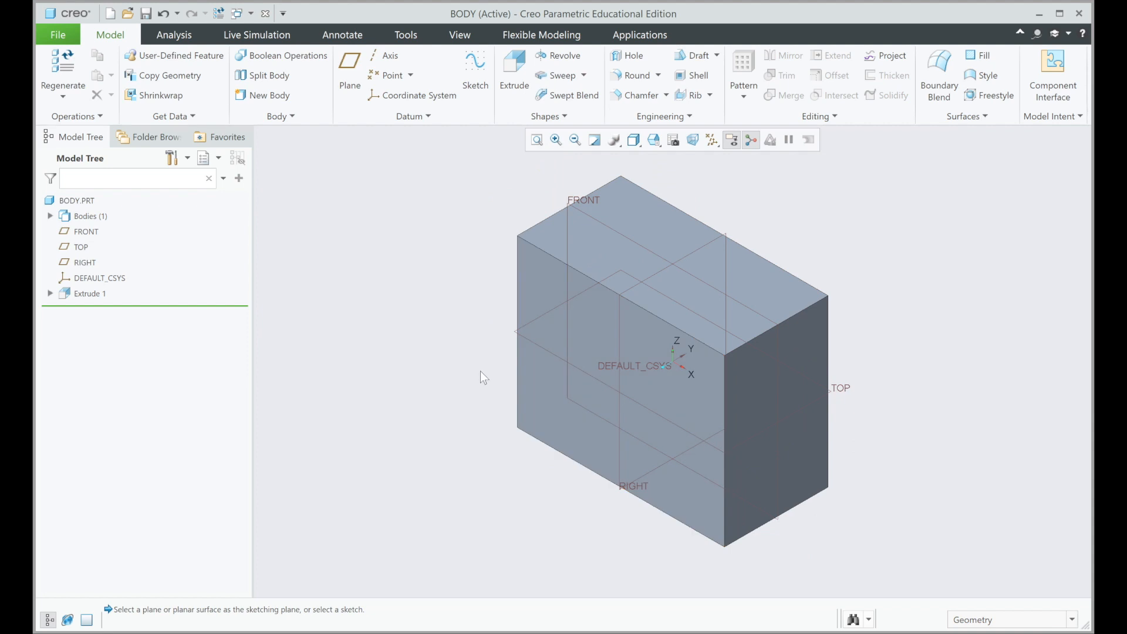
pyautogui.click(508, 70)
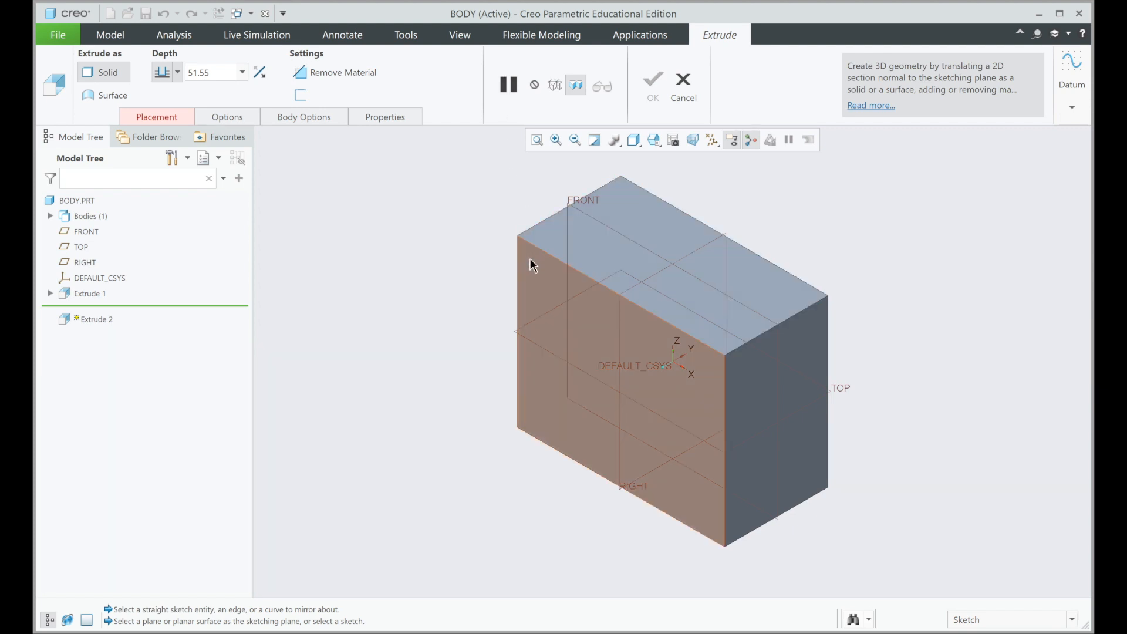
pyautogui.click(530, 259)
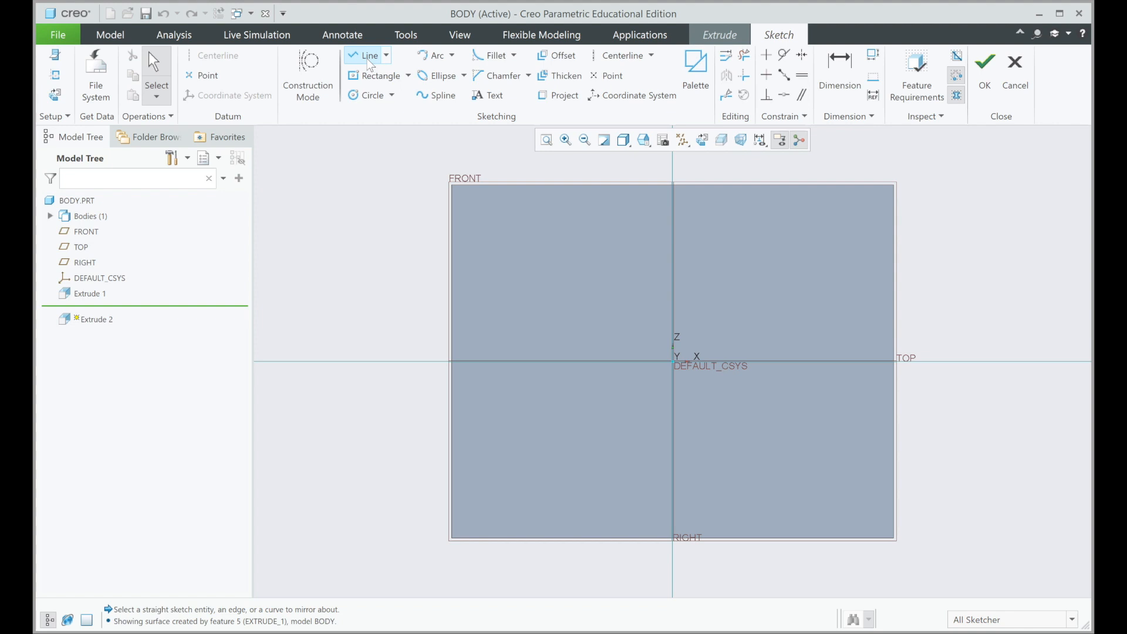
pyautogui.click(368, 59)
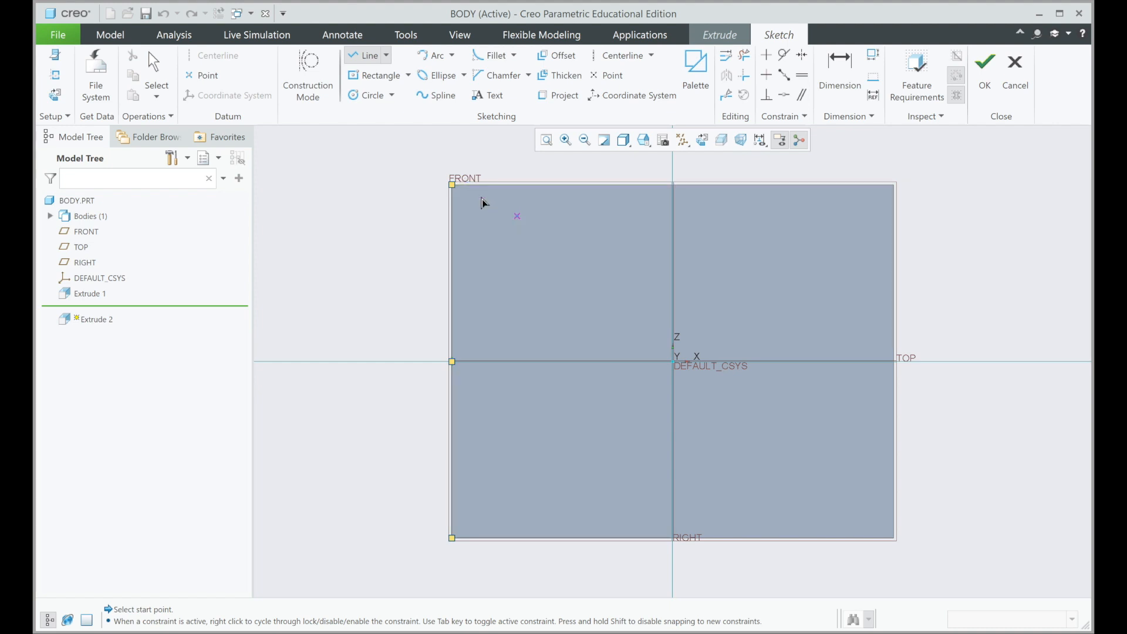
pyautogui.click(456, 188)
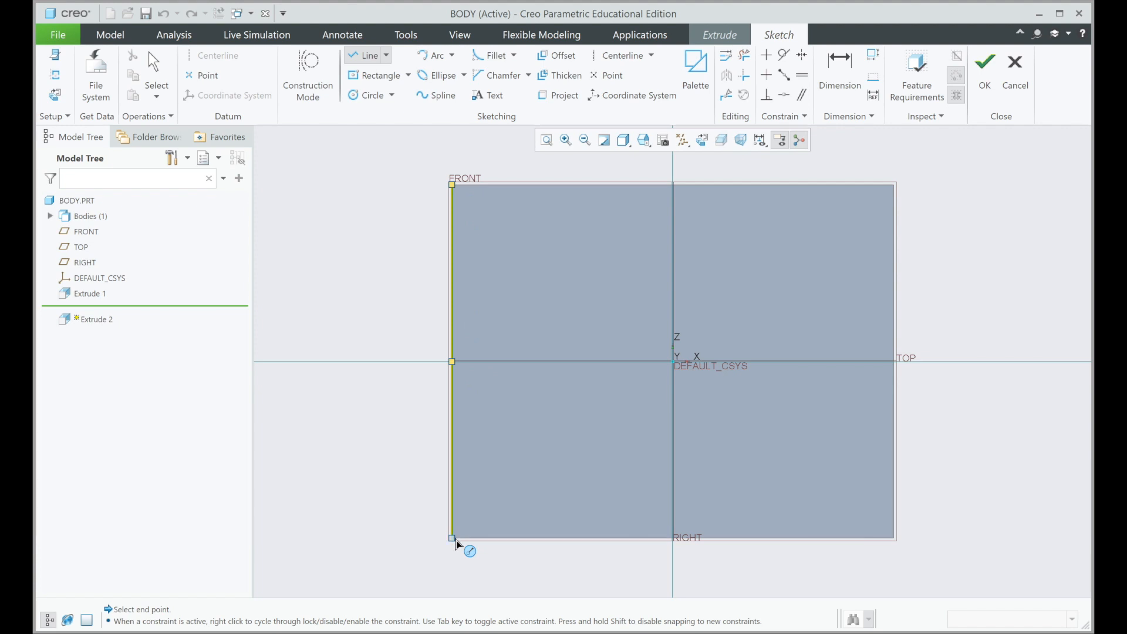
pyautogui.click(457, 544)
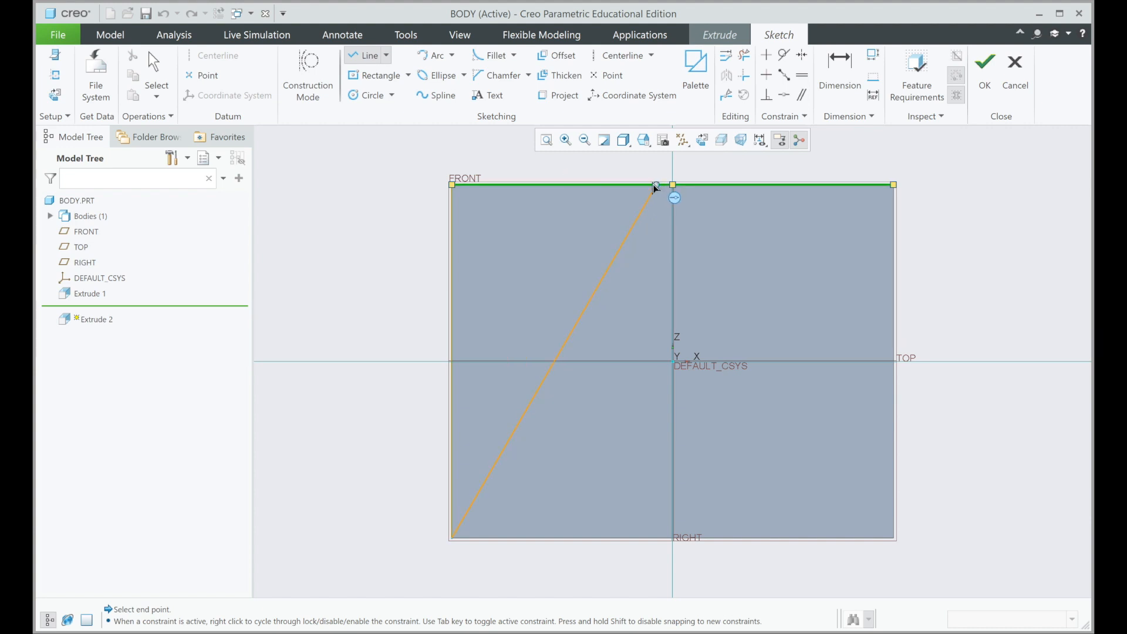
pyautogui.click(581, 185)
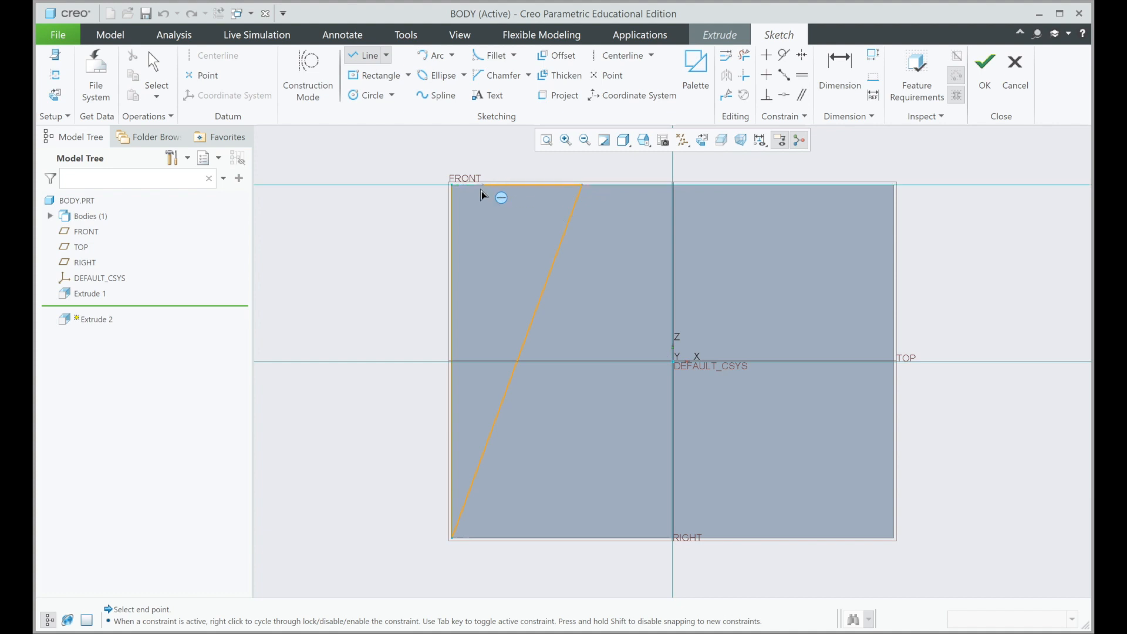
pyautogui.click(454, 187)
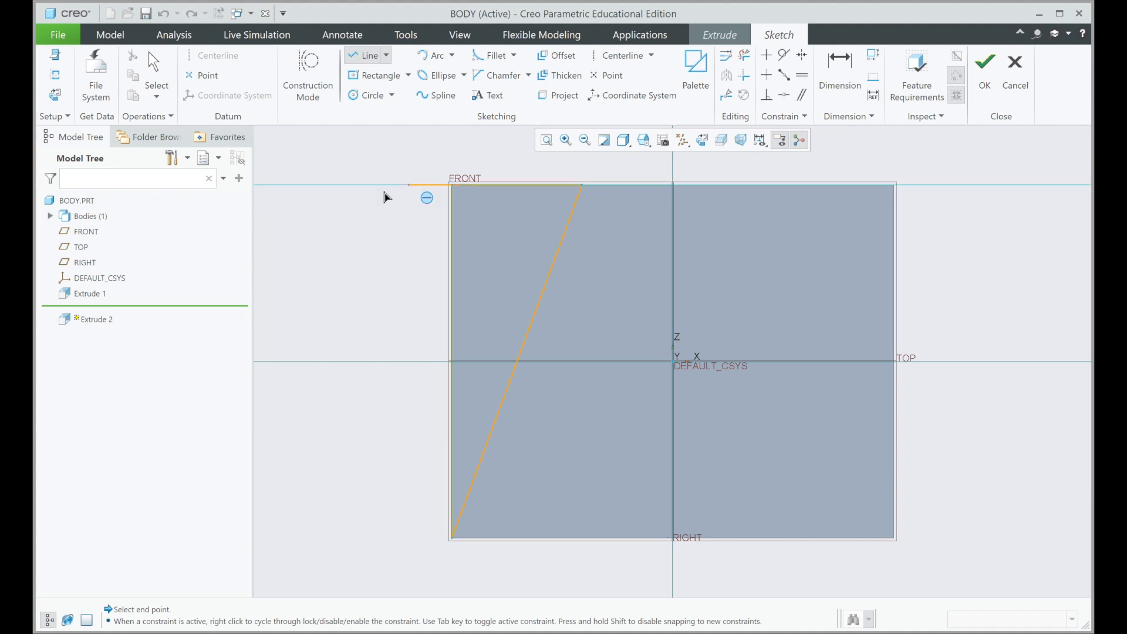
pyautogui.middleClick(317, 235)
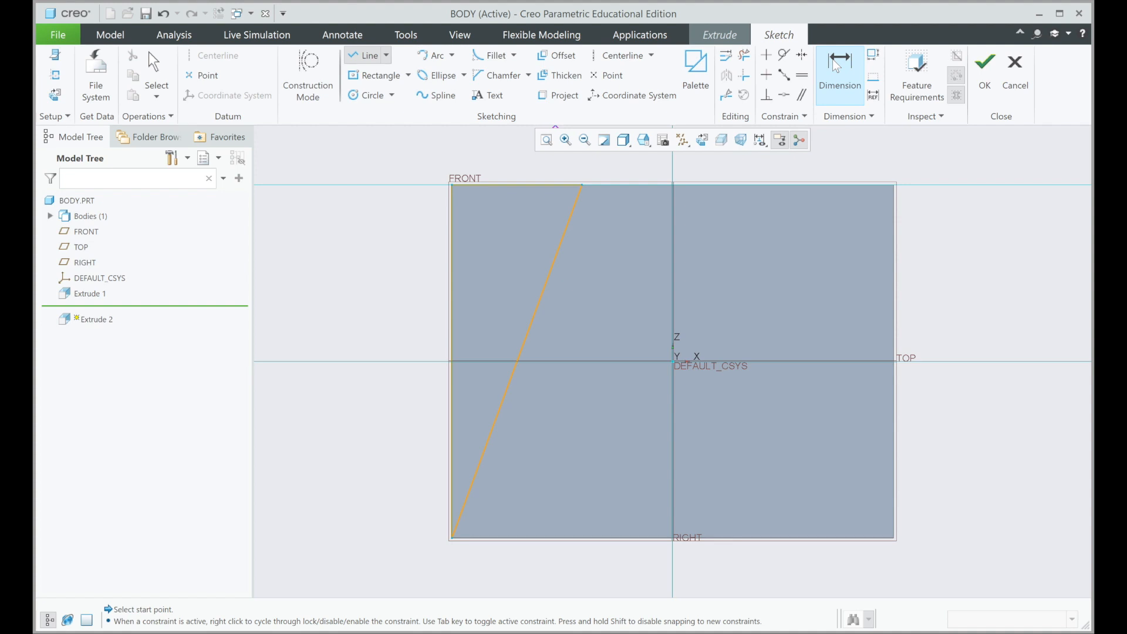
# Step: Dimension the angle between the triangle's vertical and slanted lines and set it to 10°
pyautogui.click(836, 65)
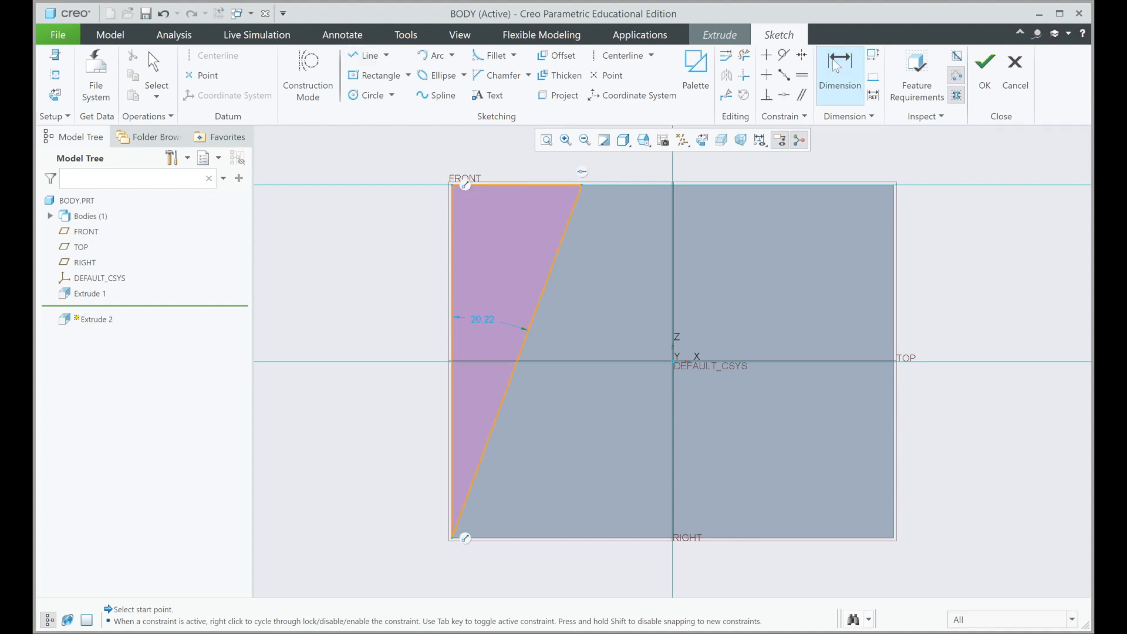
pyautogui.doubleClick(482, 325)
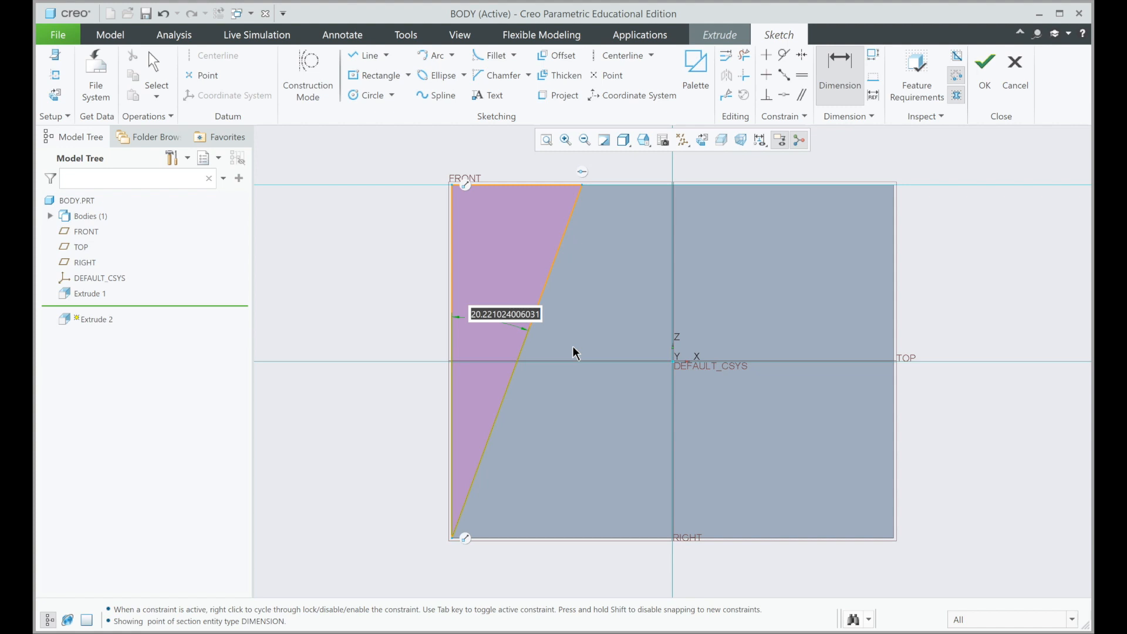
pyautogui.write('10')
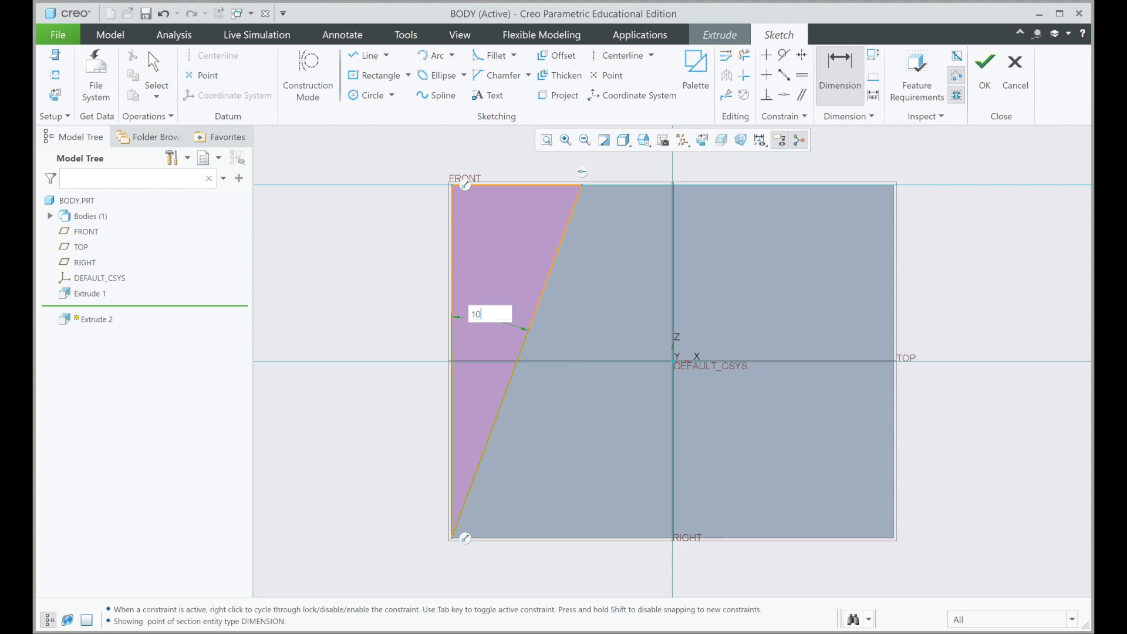
pyautogui.press('Return')
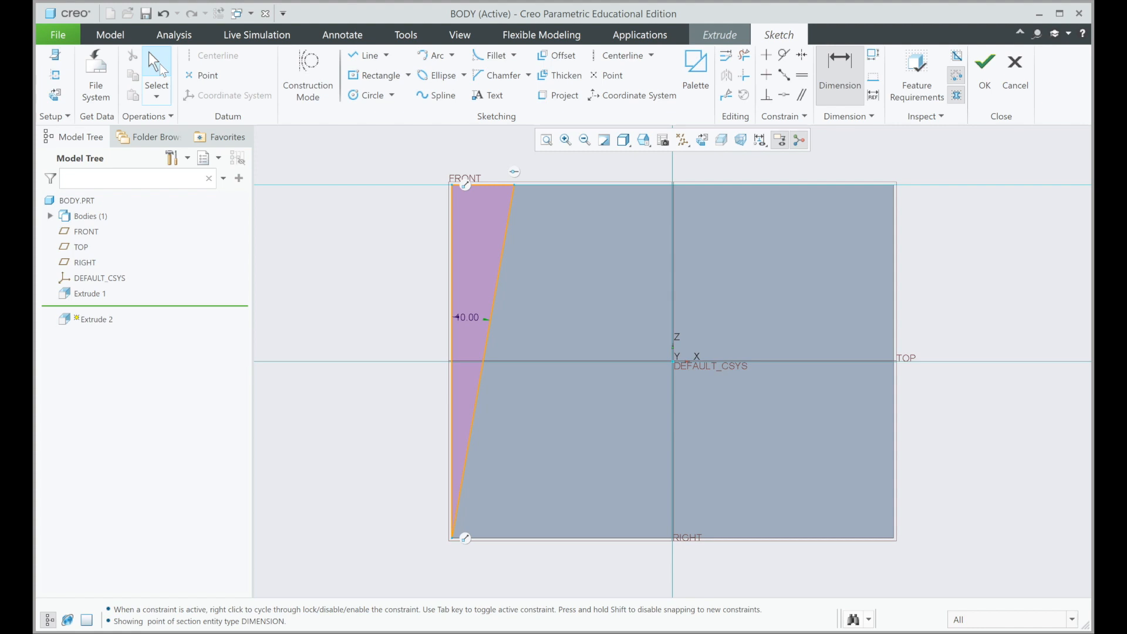
# Step: Mirror the whole triangle about the vertical centre reference and finish the sketch
pyautogui.click(157, 74)
pyautogui.moveTo(382, 156)
pyautogui.mouseDown()
pyautogui.moveTo(541, 497)
pyautogui.moveTo(557, 579)
pyautogui.mouseUp()
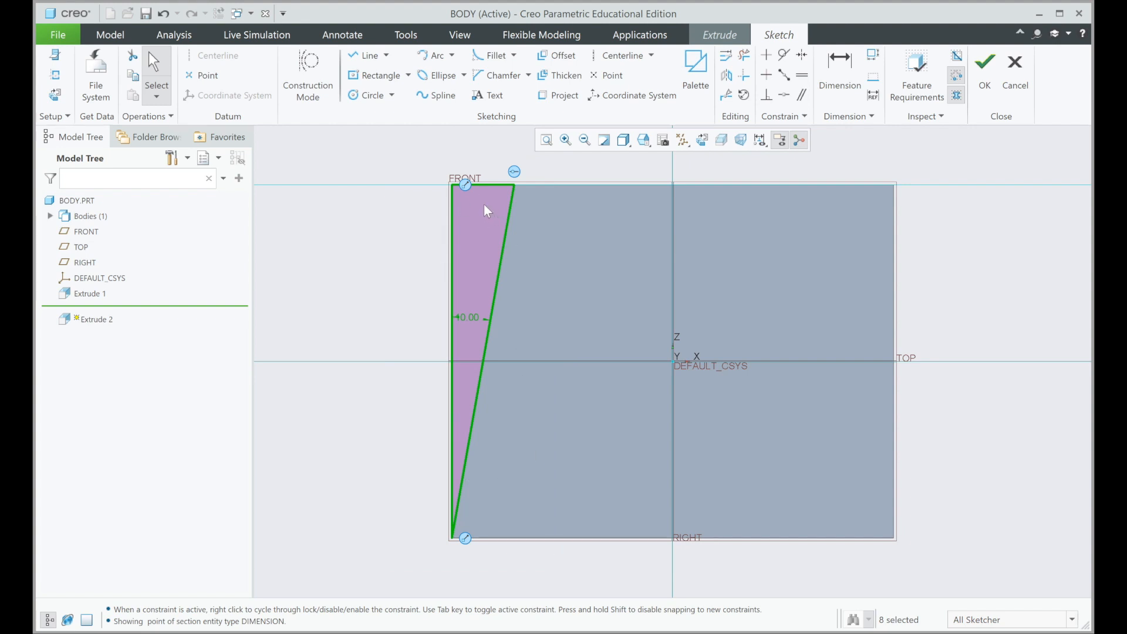
pyautogui.click(727, 76)
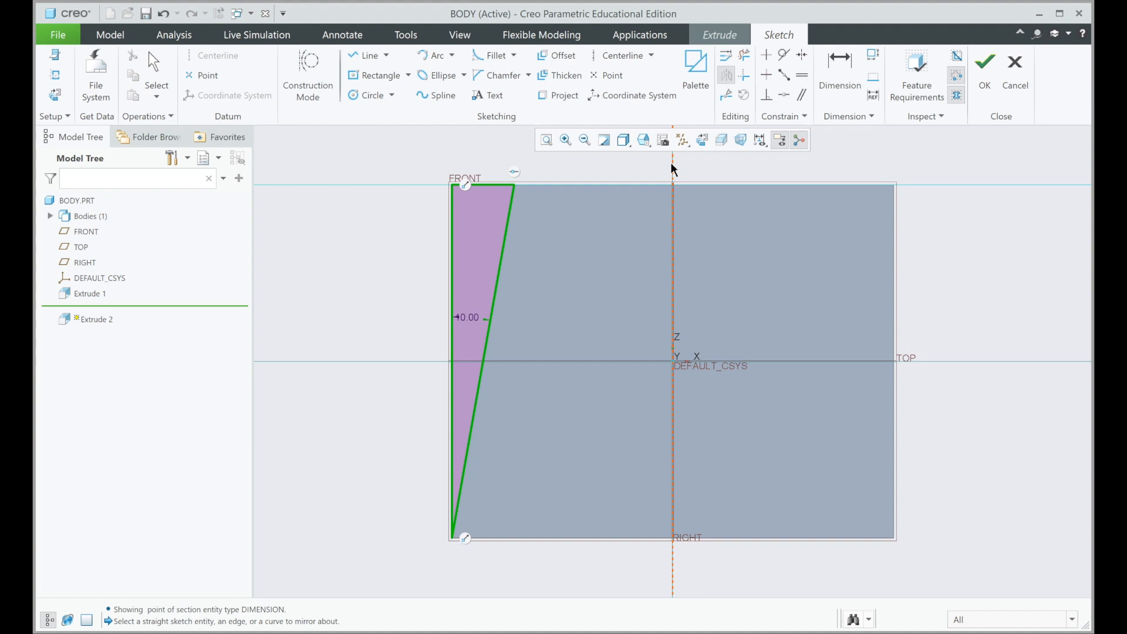
pyautogui.click(673, 173)
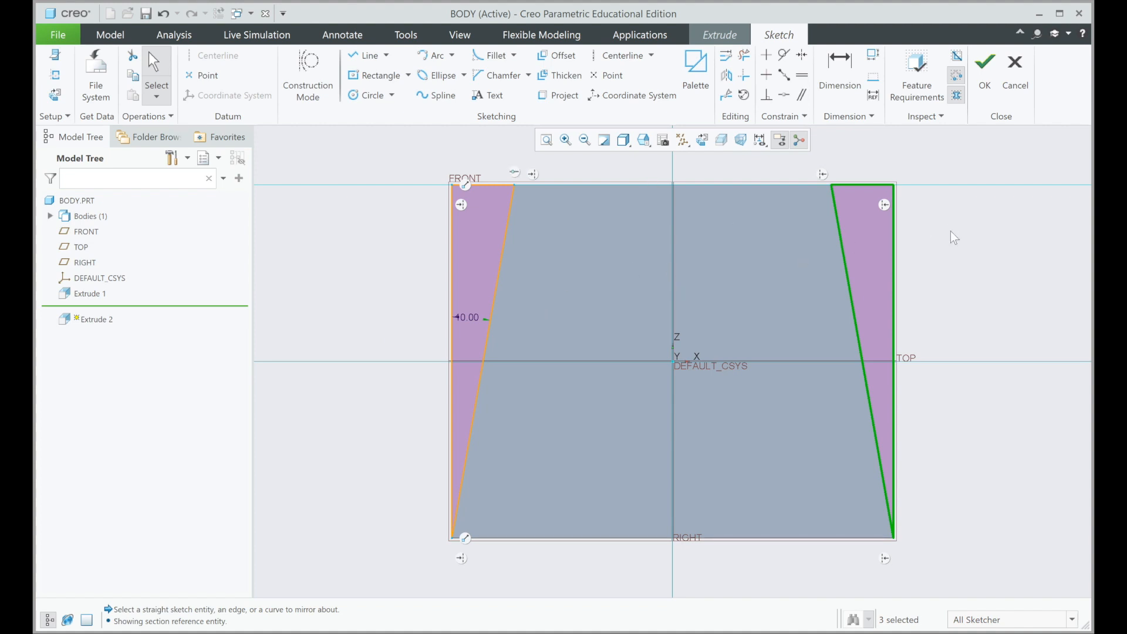
pyautogui.click(996, 80)
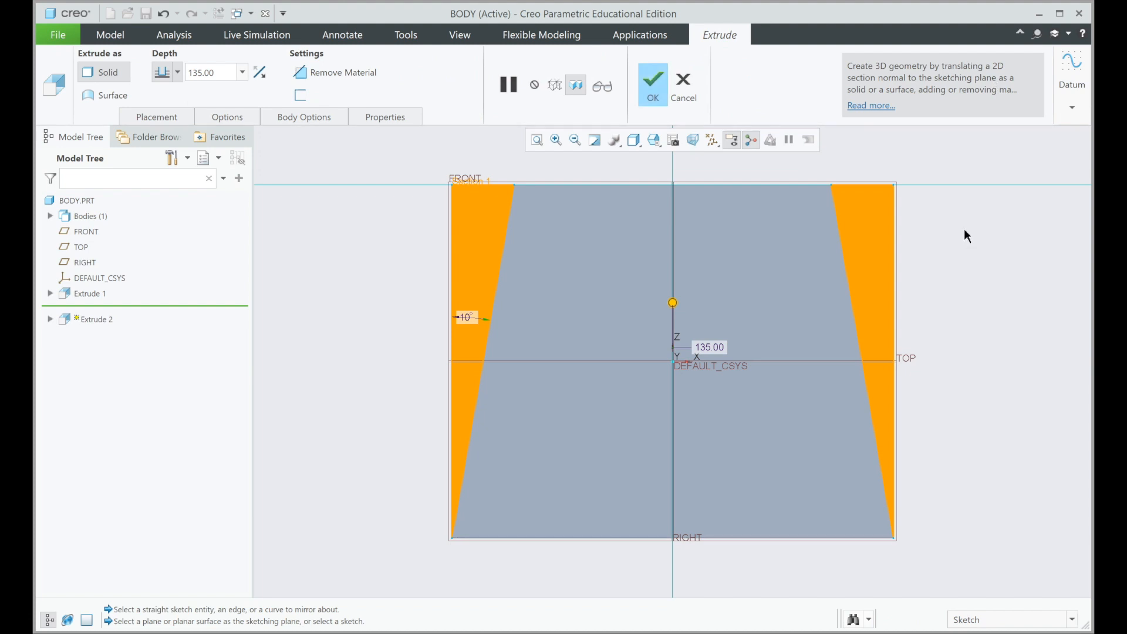
# Step: Reverse the extrusion into the block as a material-removing cut 99 mm deep and complete it
pyautogui.moveTo(963, 230)
pyautogui.mouseDown(button='middle')
pyautogui.moveTo(925, 229)
pyautogui.moveTo(926, 241)
pyautogui.mouseUp(button='middle')
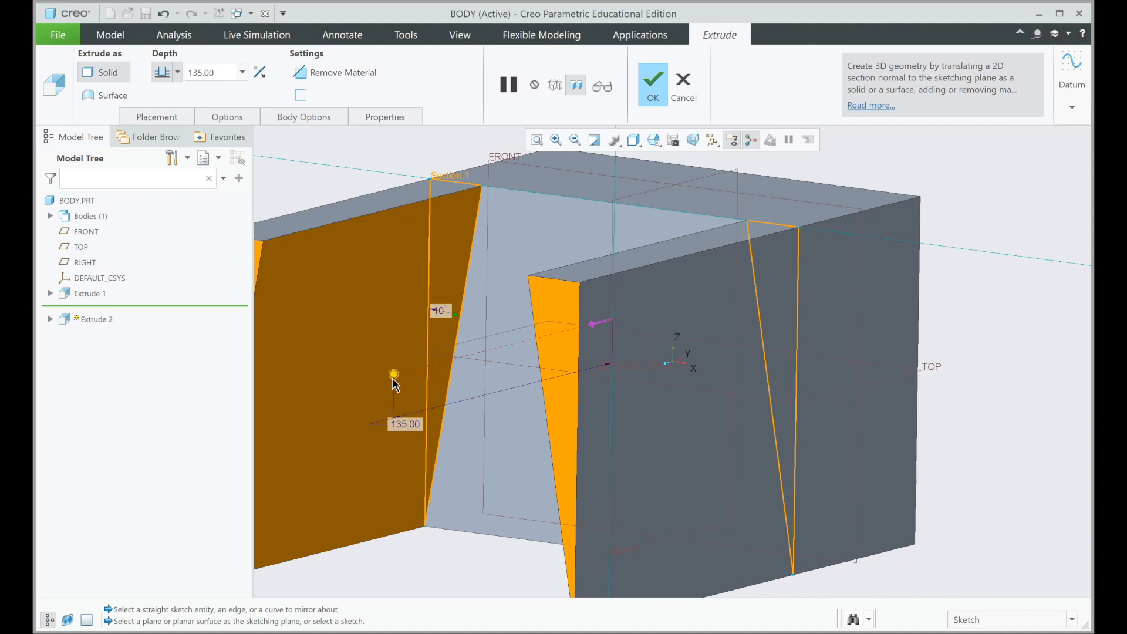
pyautogui.moveTo(393, 376); pyautogui.dragTo(773, 278)
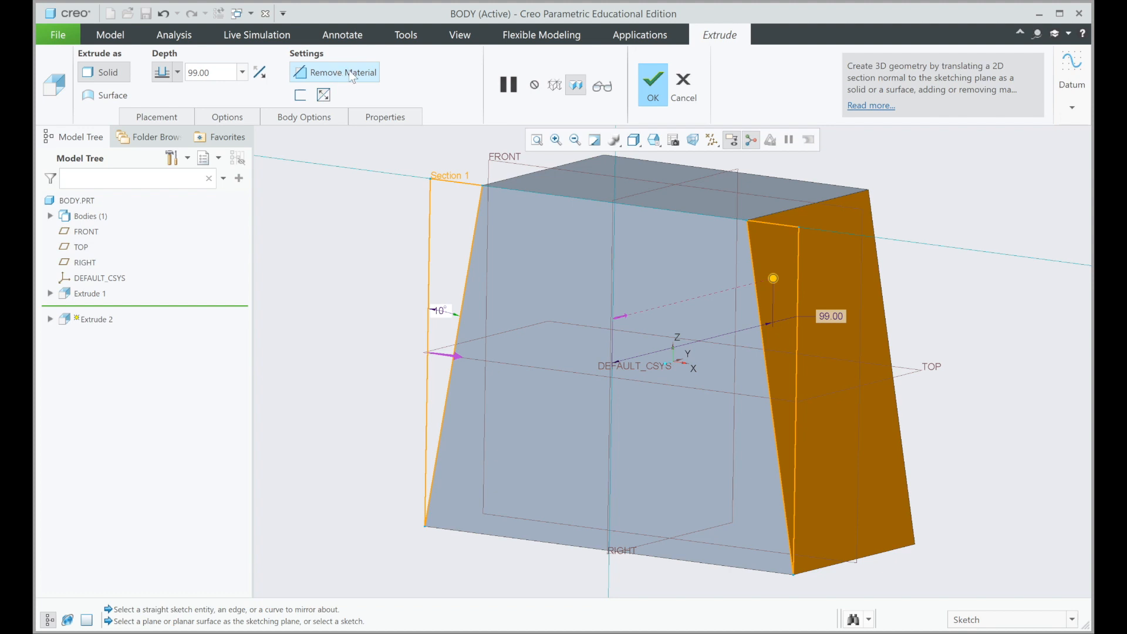
pyautogui.click(664, 89)
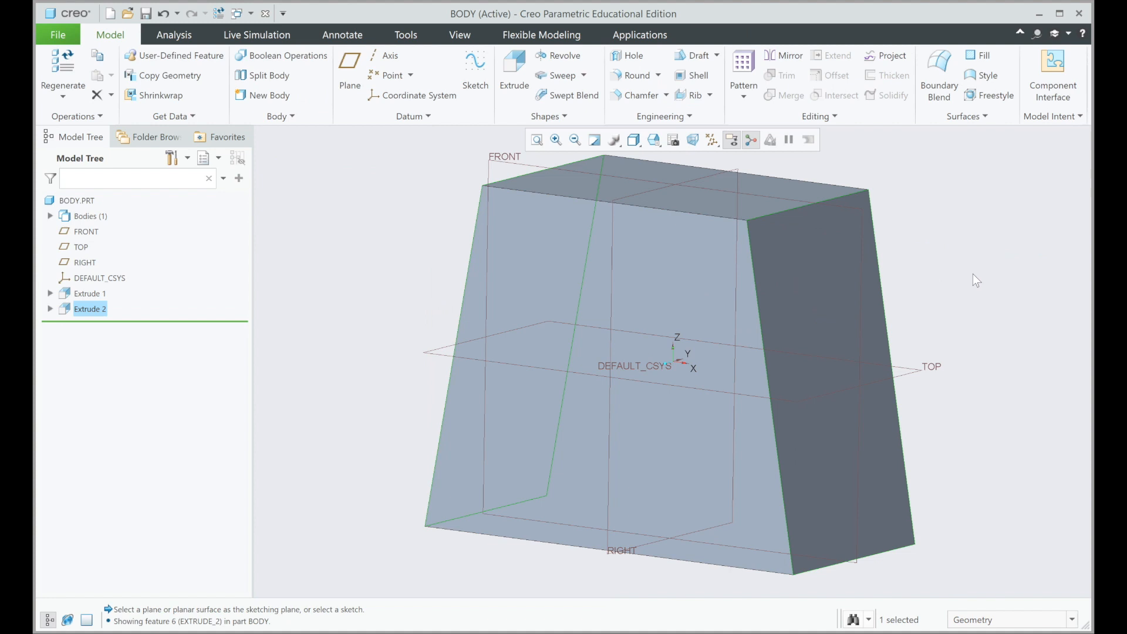
pyautogui.scroll(3, 960, 280)
pyautogui.scroll(-3, 958, 280)
pyautogui.scroll(-2, 958, 276)
pyautogui.scroll(2, 958, 275)
pyautogui.click(772, 292)
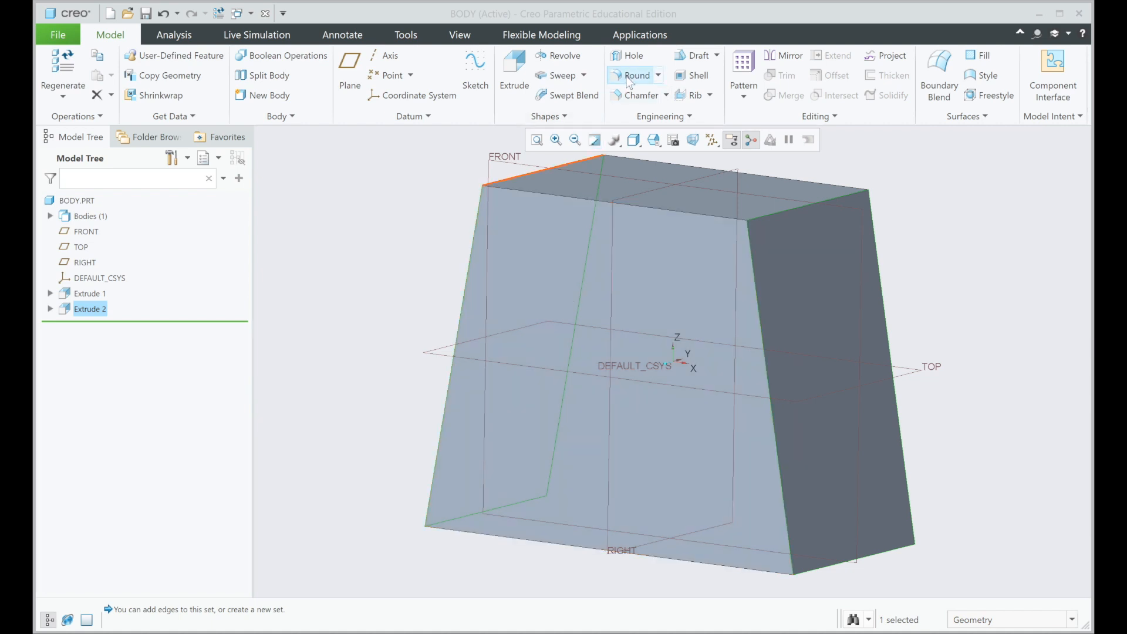
pyautogui.click(921, 185)
# Step: Start a Round with a 10 mm radius on the front, right and back edges of the body's top face
pyautogui.click(642, 80)
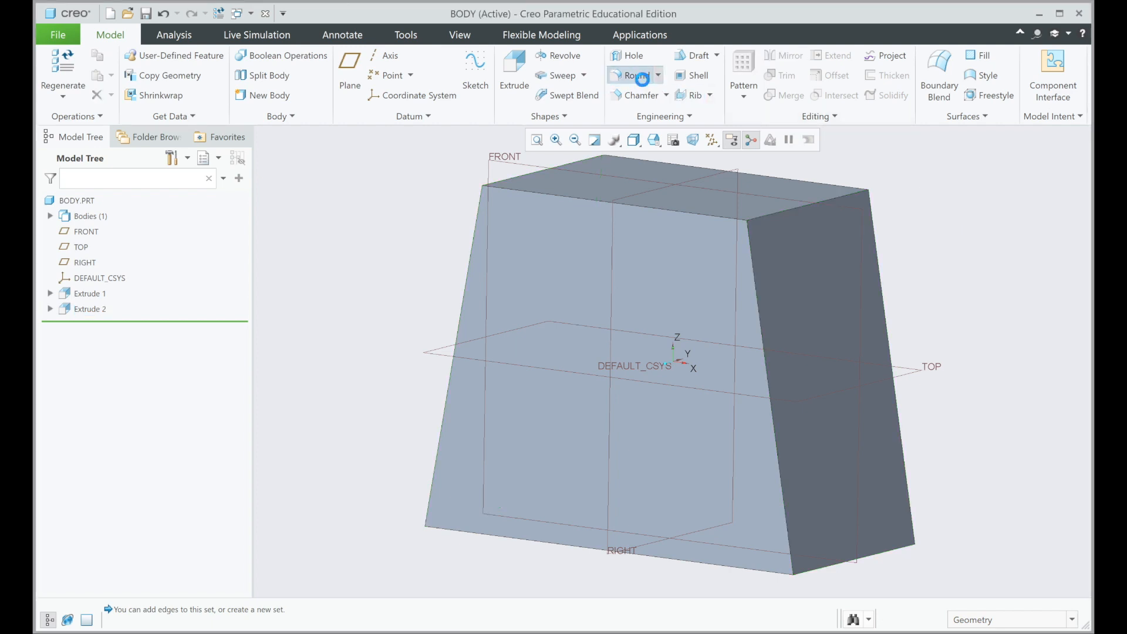
pyautogui.click(646, 206)
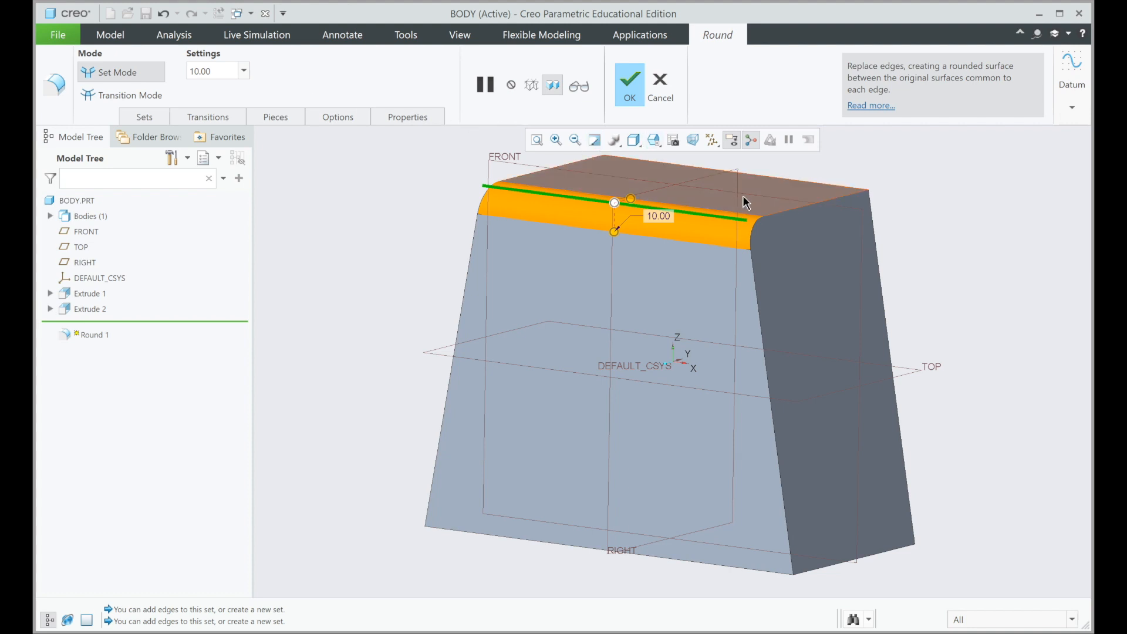
pyautogui.keyDown('ctrl'); pyautogui.click(791, 212); pyautogui.keyUp('ctrl')
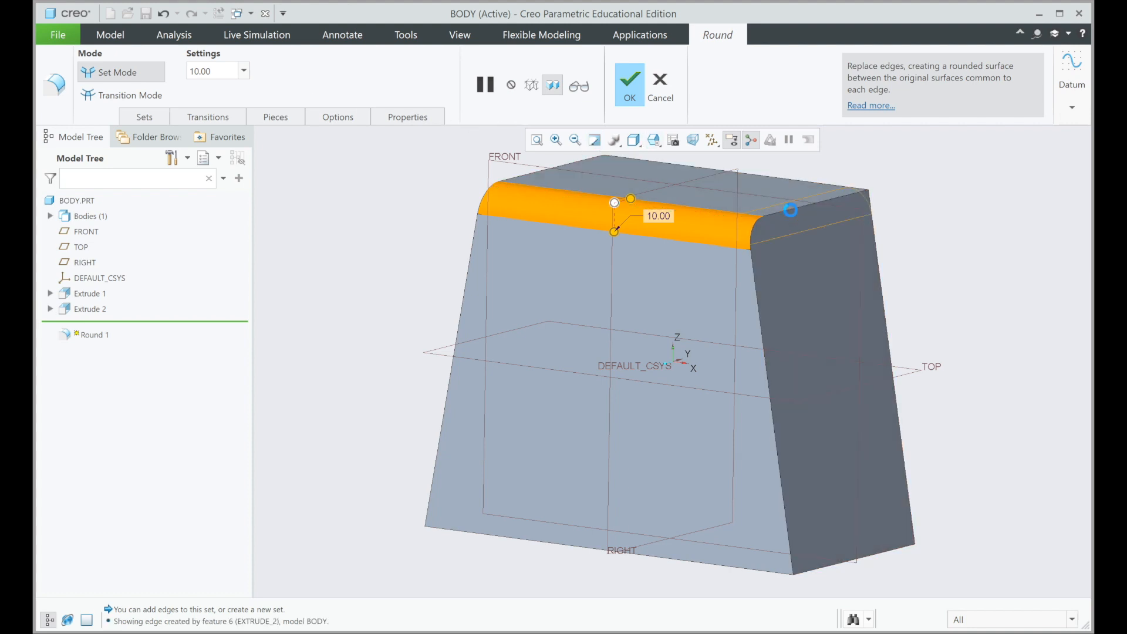
pyautogui.keyDown('ctrl'); pyautogui.click(776, 179); pyautogui.keyUp('ctrl')
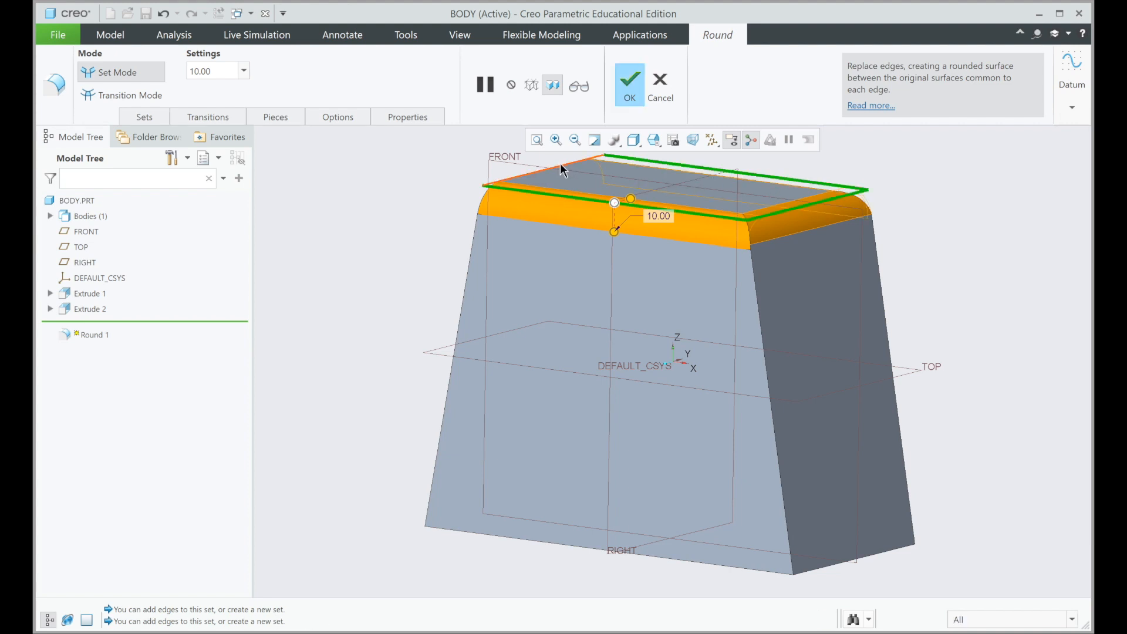
# Step: Add the remaining top edge and the four slanted corner edges to the 10 mm round and complete it
pyautogui.keyDown('ctrl'); pyautogui.click(472, 248); pyautogui.keyUp('ctrl')
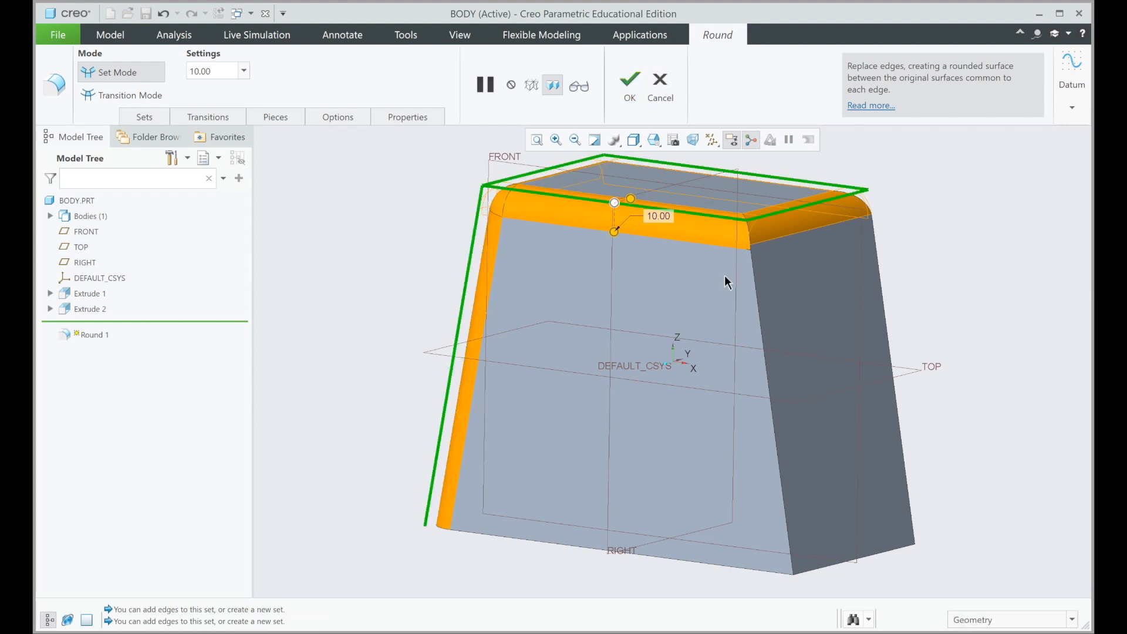
pyautogui.keyDown('ctrl'); pyautogui.click(758, 293); pyautogui.keyUp('ctrl')
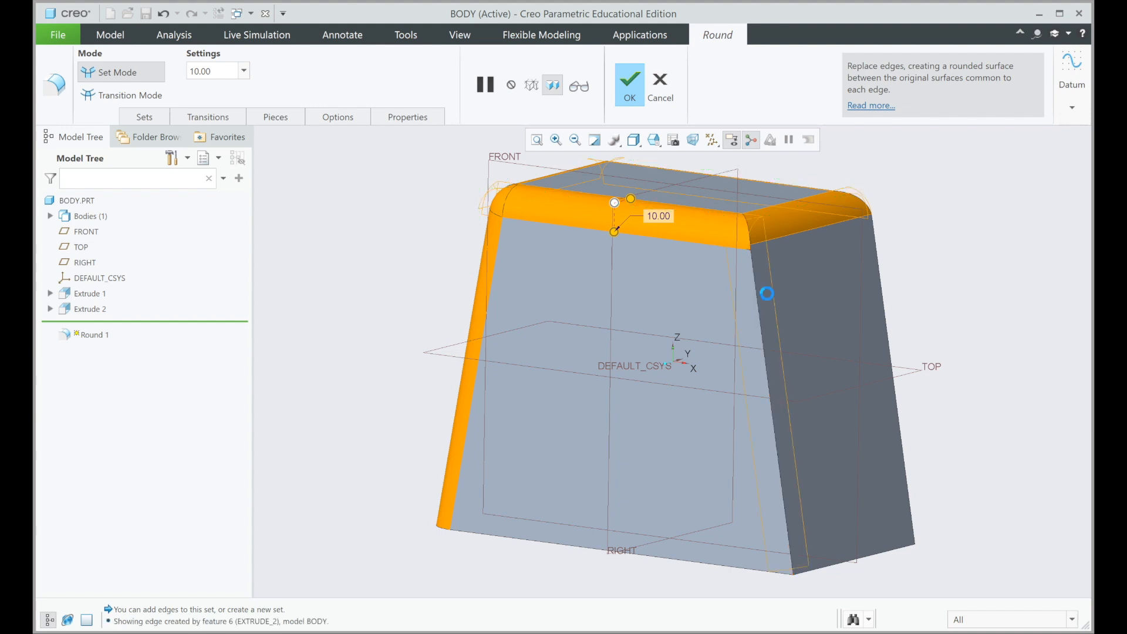
pyautogui.keyDown('ctrl'); pyautogui.click(881, 281); pyautogui.keyUp('ctrl')
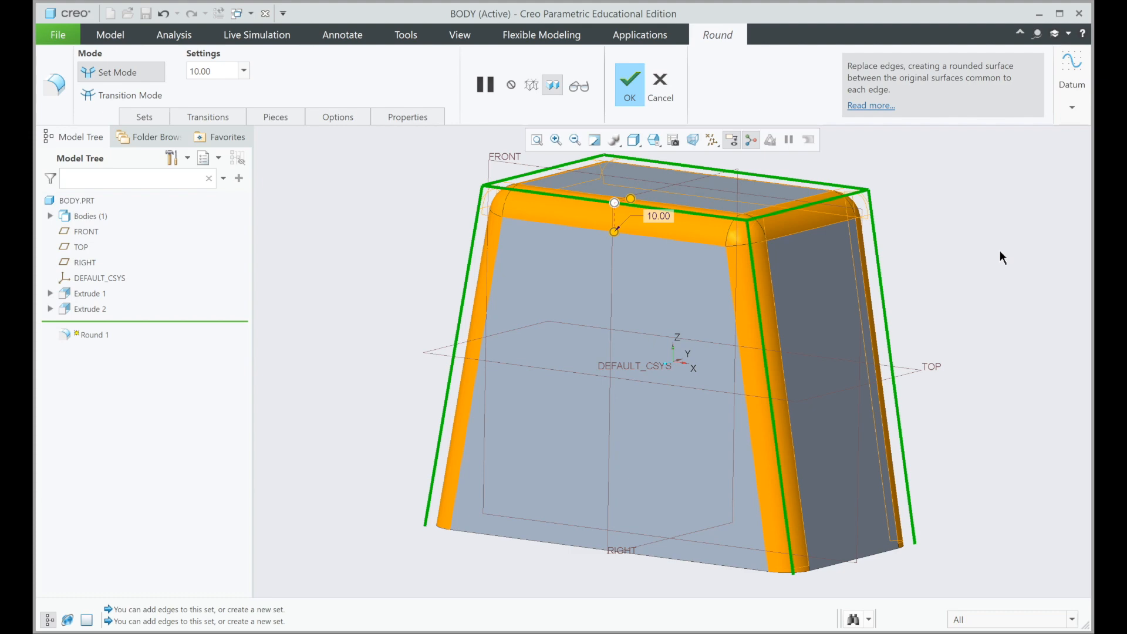
pyautogui.moveTo(996, 251); pyautogui.dragTo(838, 280, button='middle')
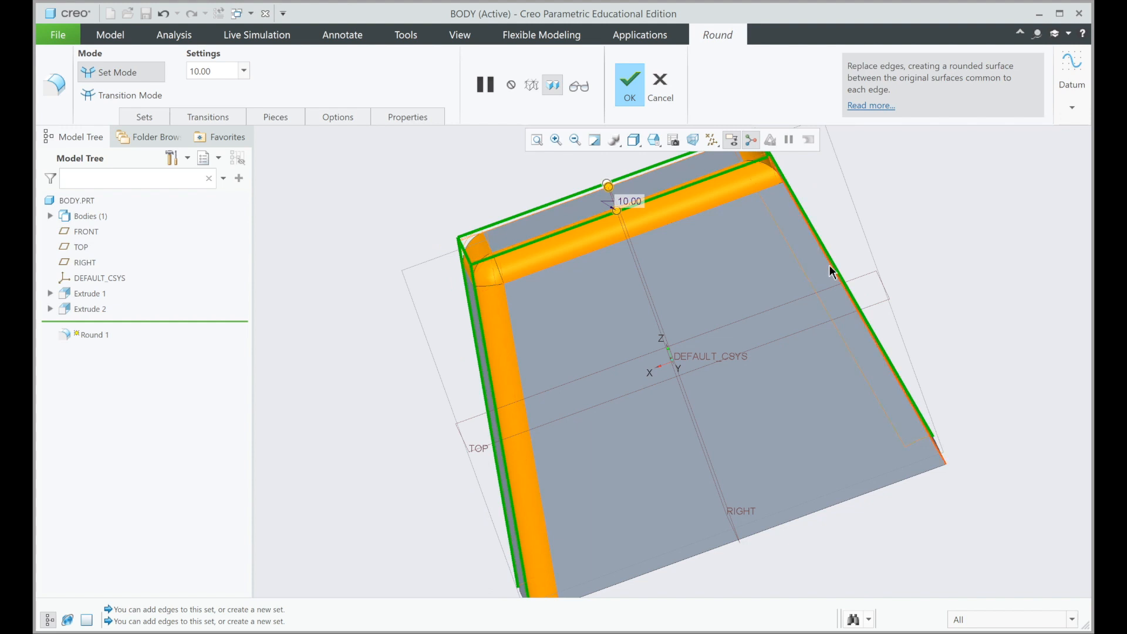
pyautogui.keyDown('ctrl'); pyautogui.click(832, 270); pyautogui.keyUp('ctrl')
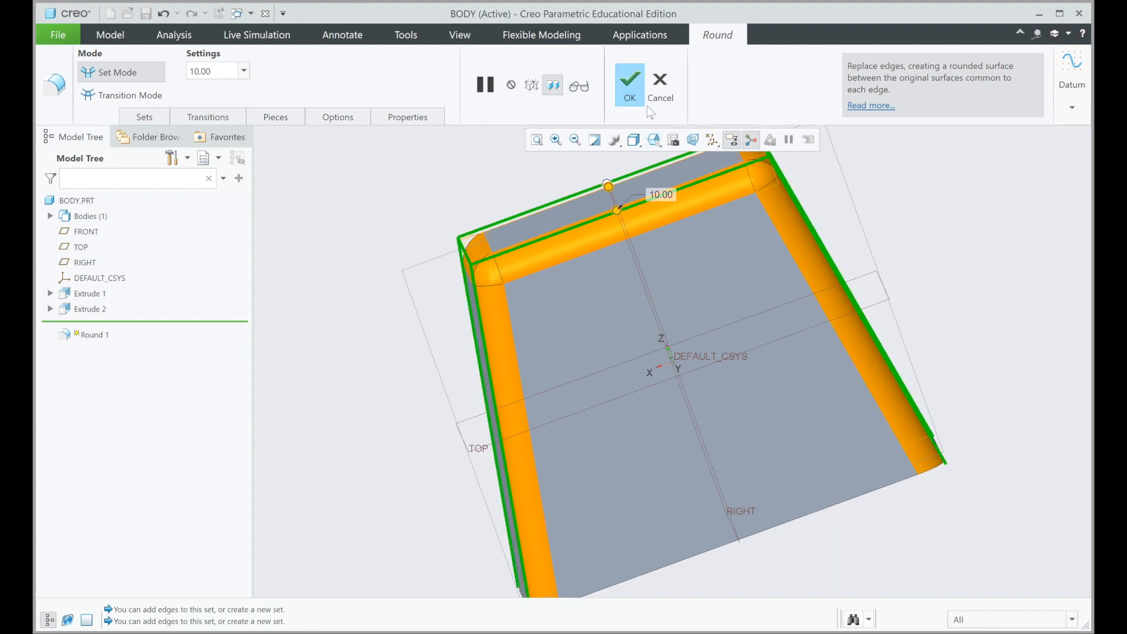
pyautogui.click(632, 88)
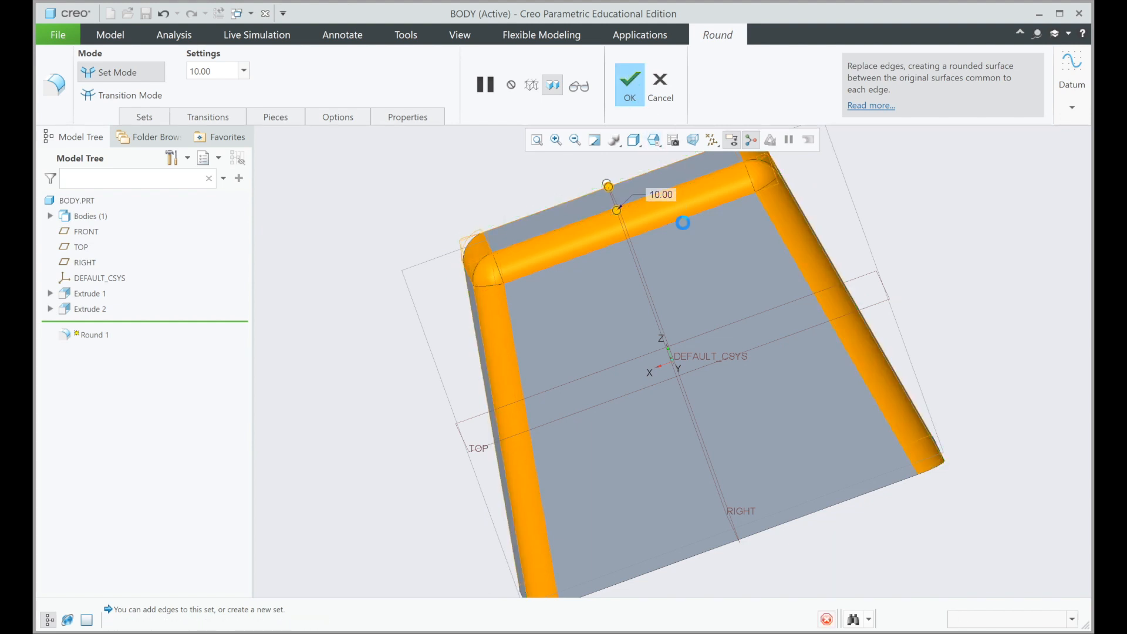
# Step: Start an Extrude on the body's flat top face and sketch a circle about 40 mm in diameter centred on the origin
pyautogui.moveTo(716, 286)
pyautogui.mouseDown(button='middle')
pyautogui.moveTo(767, 272)
pyautogui.moveTo(805, 211)
pyautogui.moveTo(861, 276)
pyautogui.moveTo(886, 274)
pyautogui.moveTo(880, 288)
pyautogui.moveTo(800, 287)
pyautogui.mouseUp(button='middle')
pyautogui.moveTo(801, 288); pyautogui.dragTo(865, 282, button='middle')
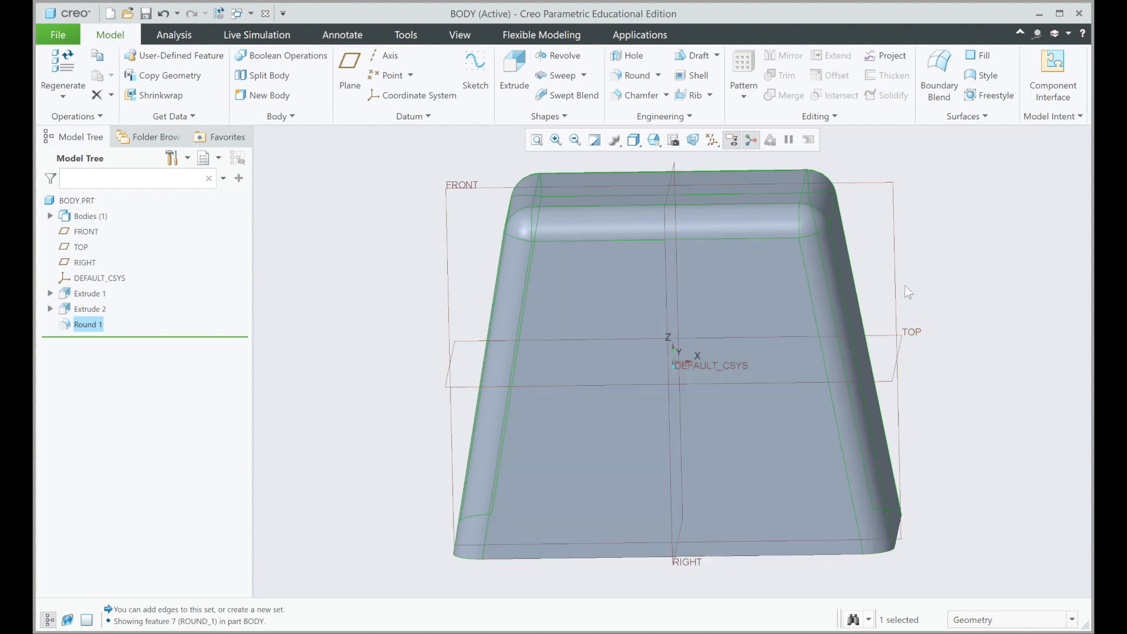
pyautogui.click(655, 141)
pyautogui.click(693, 221)
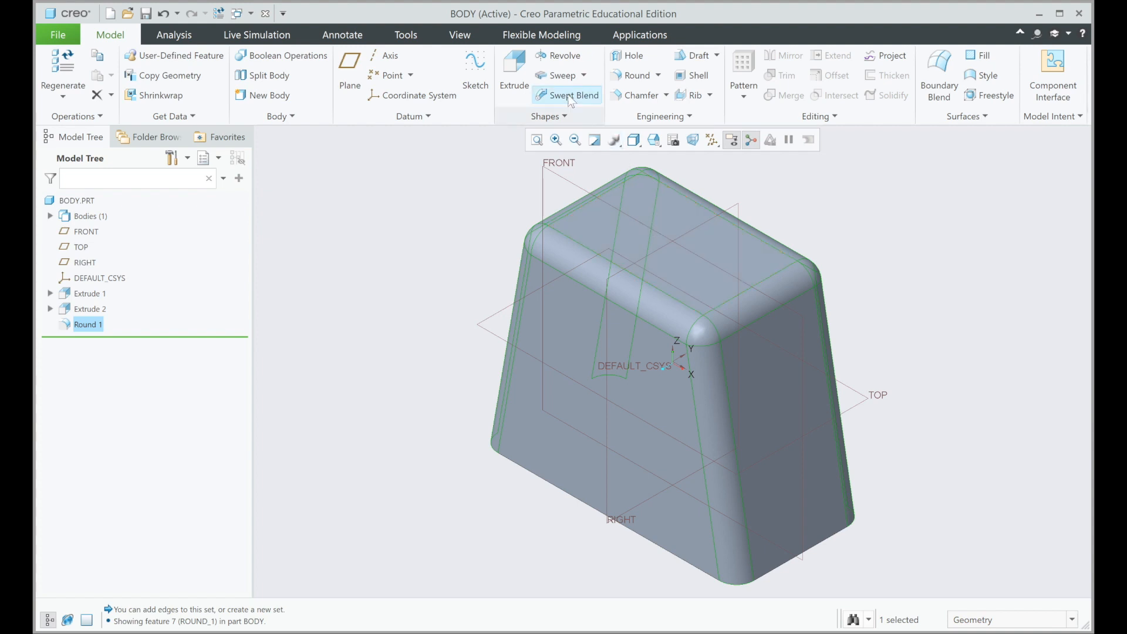
pyautogui.click(519, 66)
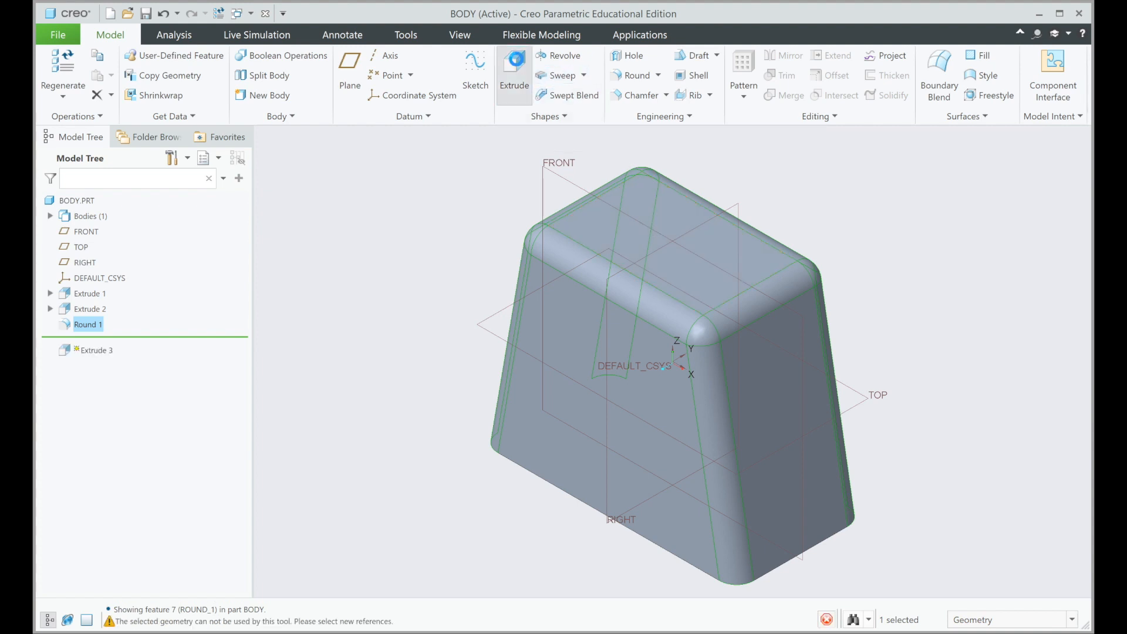
pyautogui.click(662, 212)
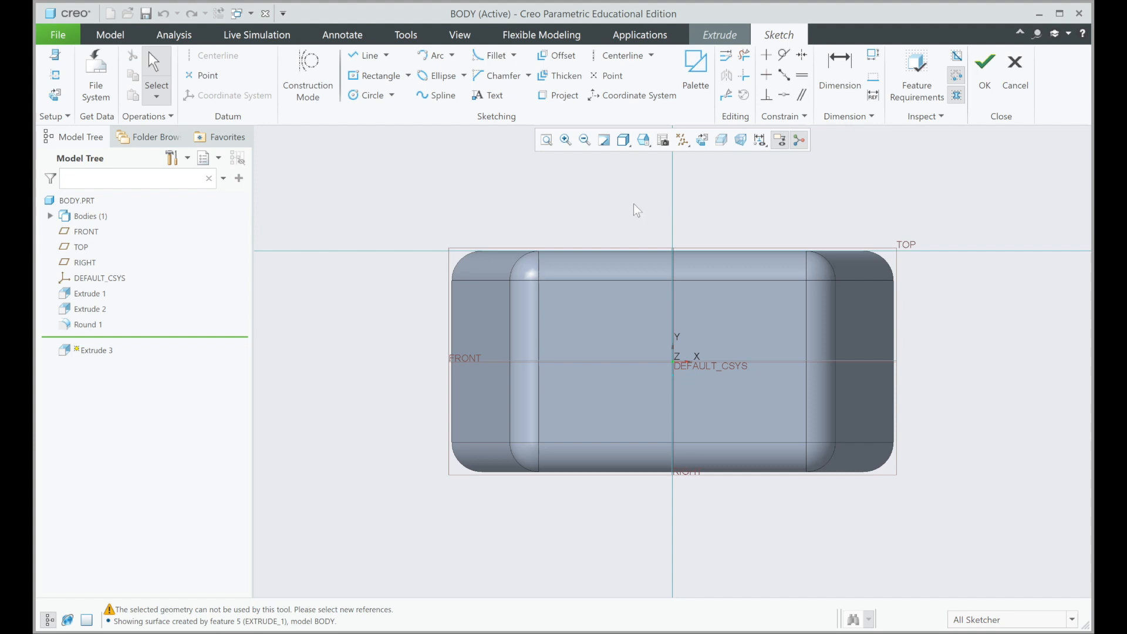
pyautogui.click(362, 97)
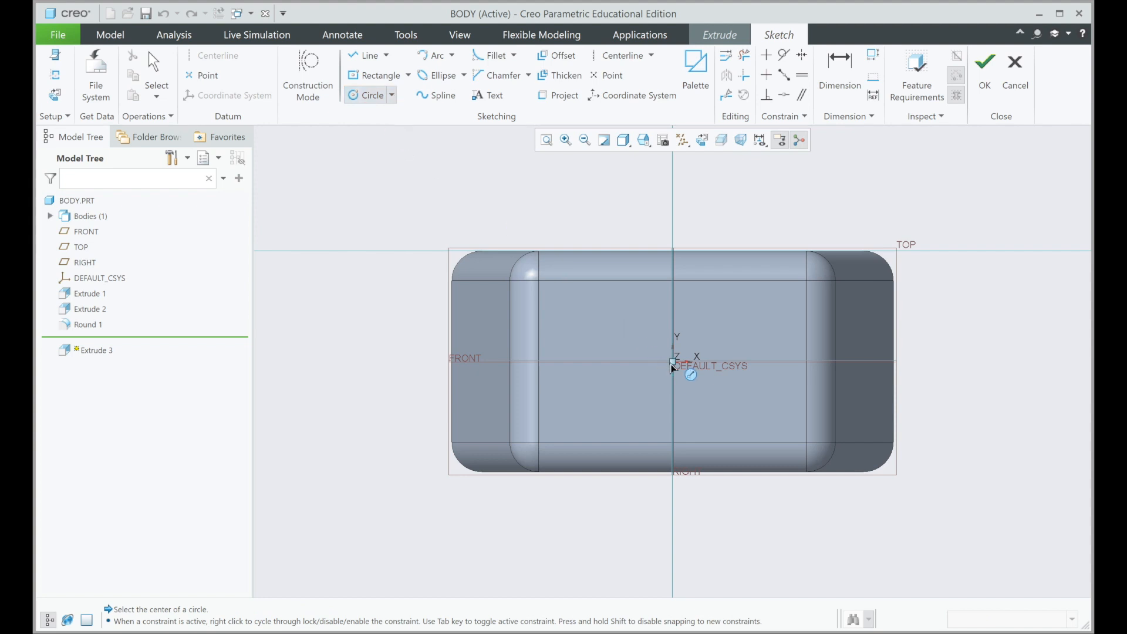
pyautogui.click(674, 362)
pyautogui.click(715, 410)
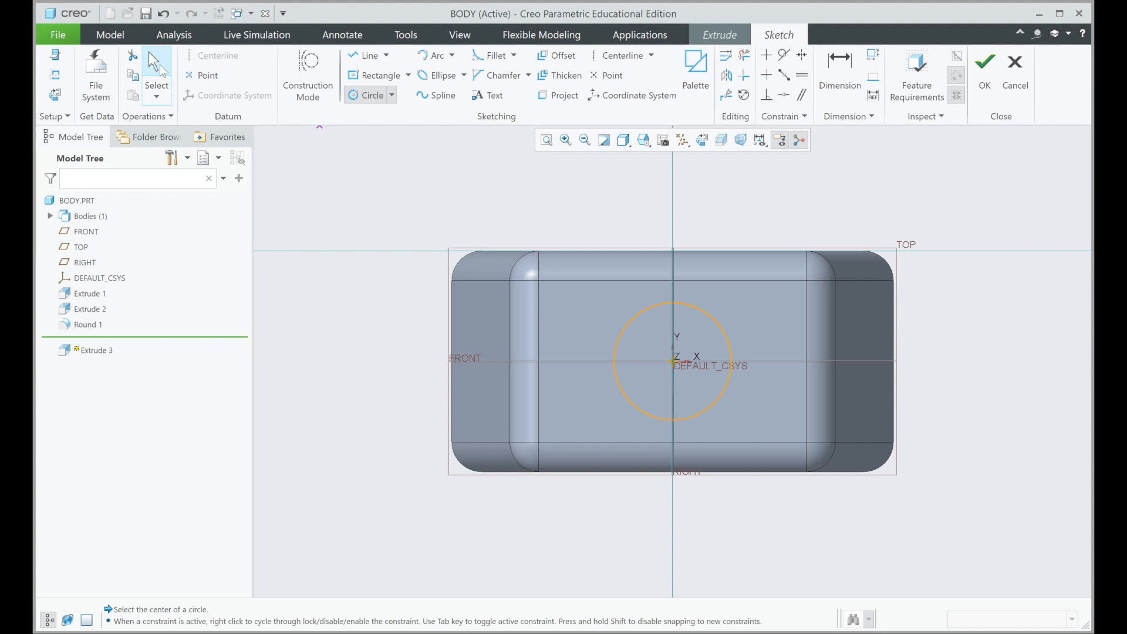
# Step: Set the circle's diameter to 40 mm and finish the sketch
pyautogui.click(160, 66)
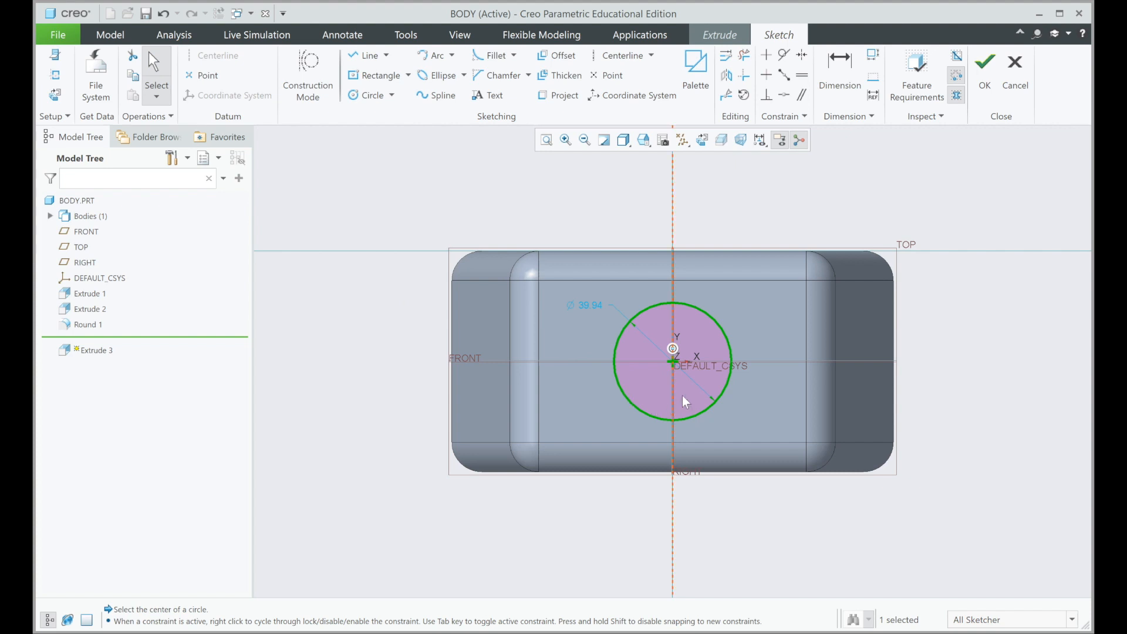
pyautogui.doubleClick(584, 306)
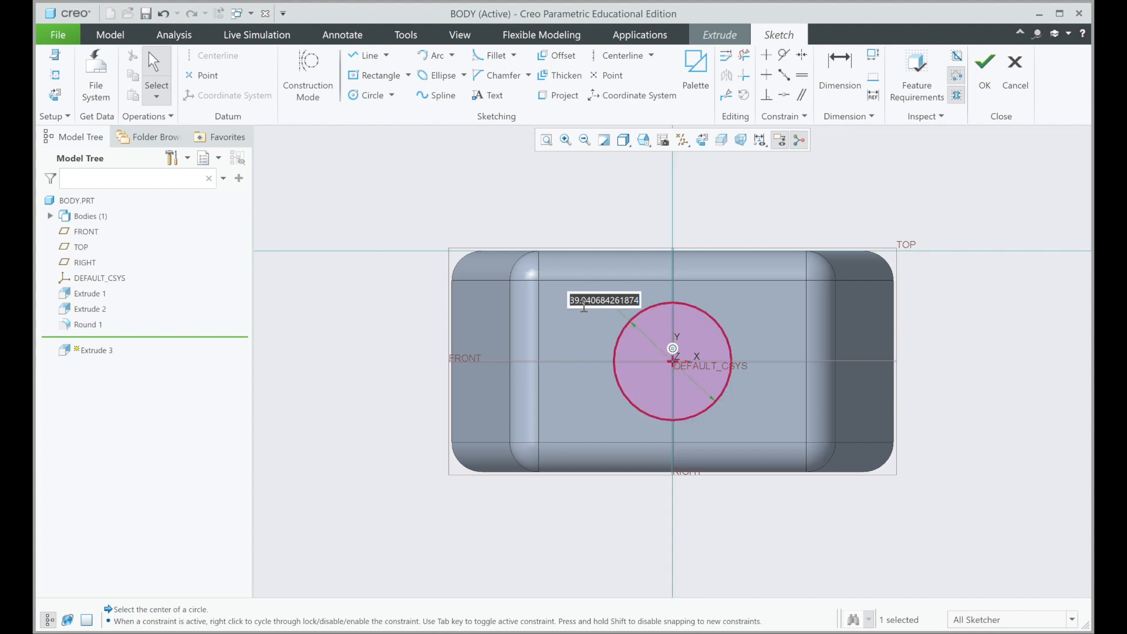
pyautogui.write('40')
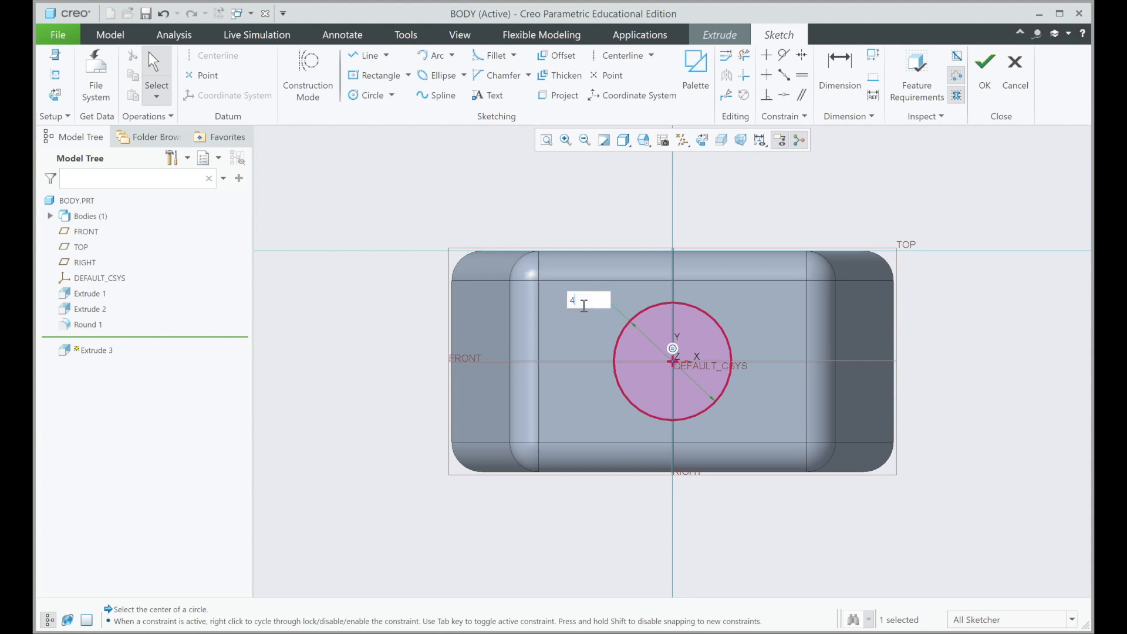
pyautogui.press('Return')
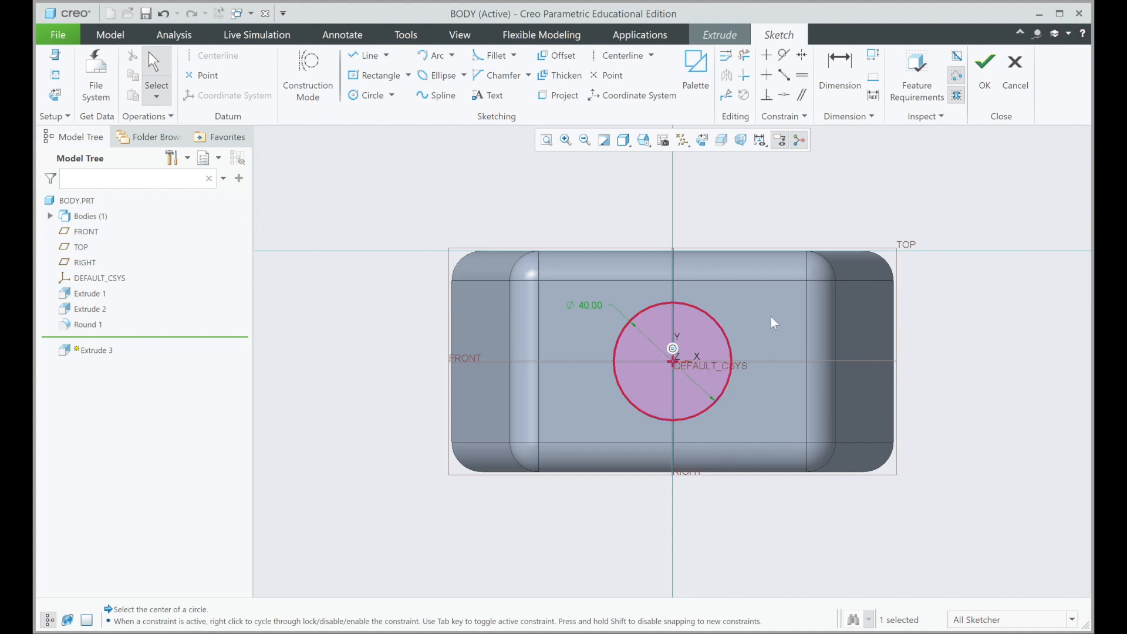
pyautogui.click(987, 81)
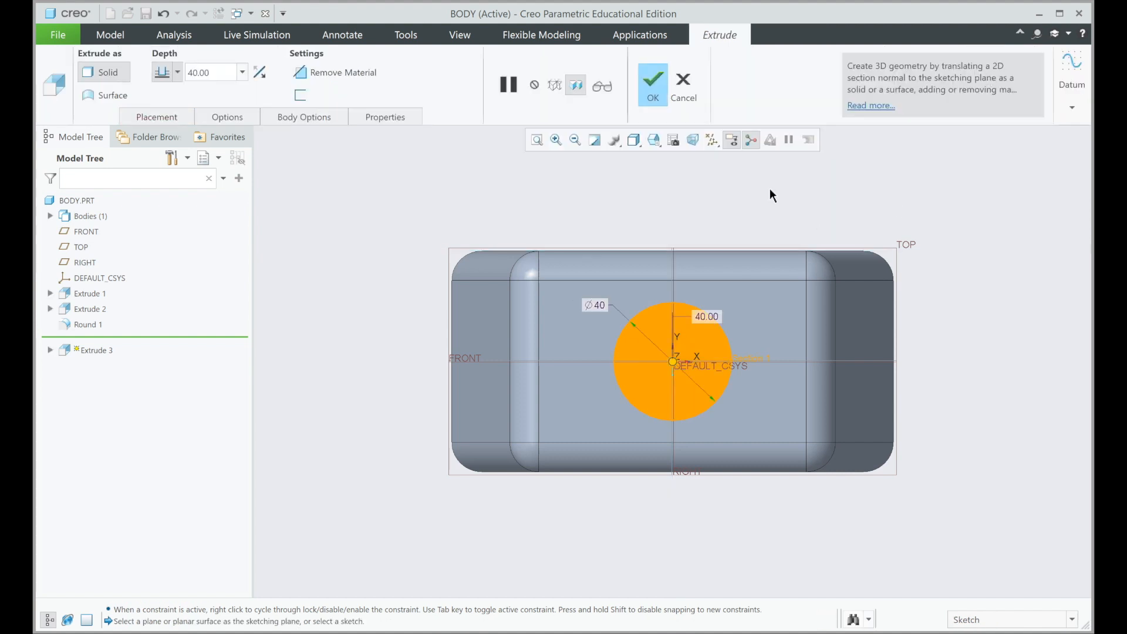
# Step: Set the depth of the circular extrusion on top of the body to 25 mm
pyautogui.click(654, 141)
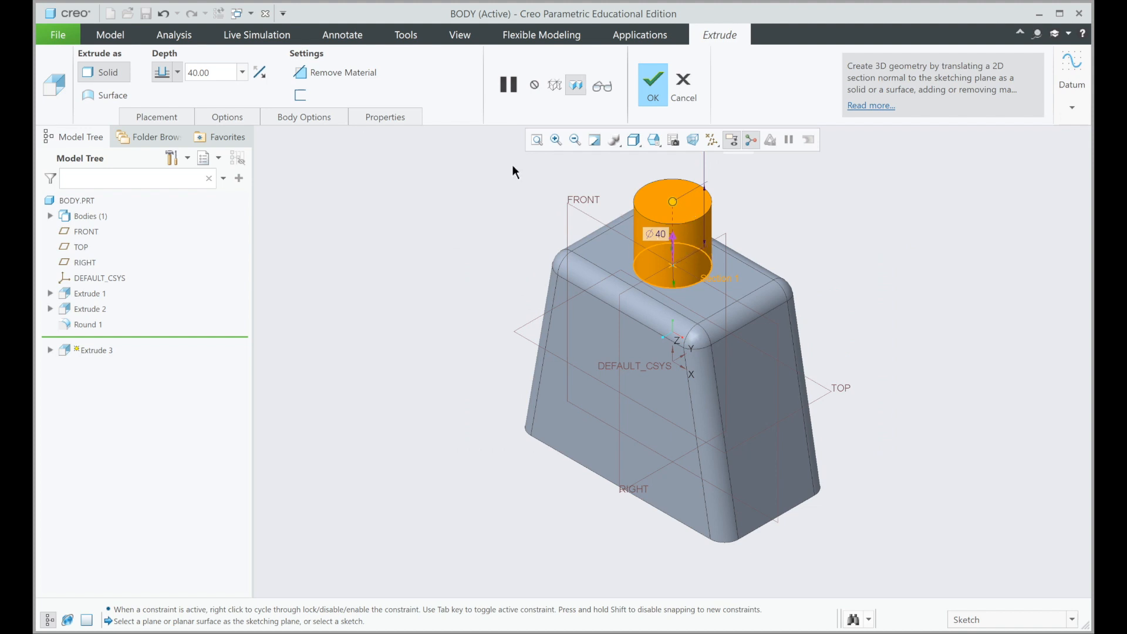
pyautogui.doubleClick(221, 71)
pyautogui.write('25')
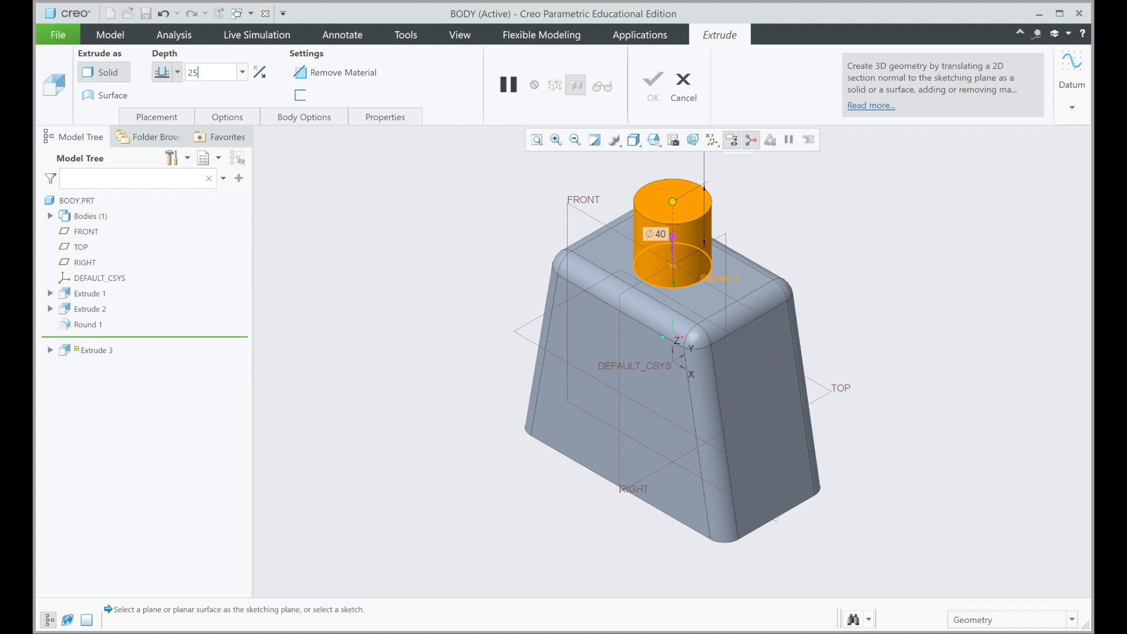
pyautogui.press('Return')
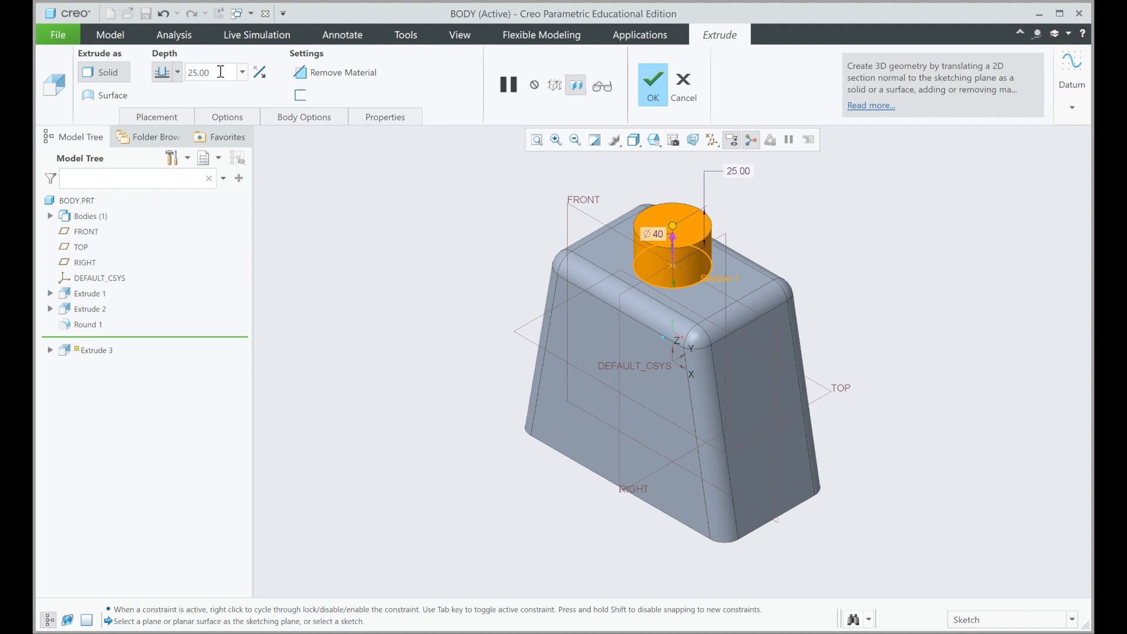
# Step: Set the circular extrusion's depth to 35 mm and complete the neck cylinder
pyautogui.press('BackSpace')
pyautogui.press('BackSpace')
pyautogui.press('BackSpace')
pyautogui.write('3.')
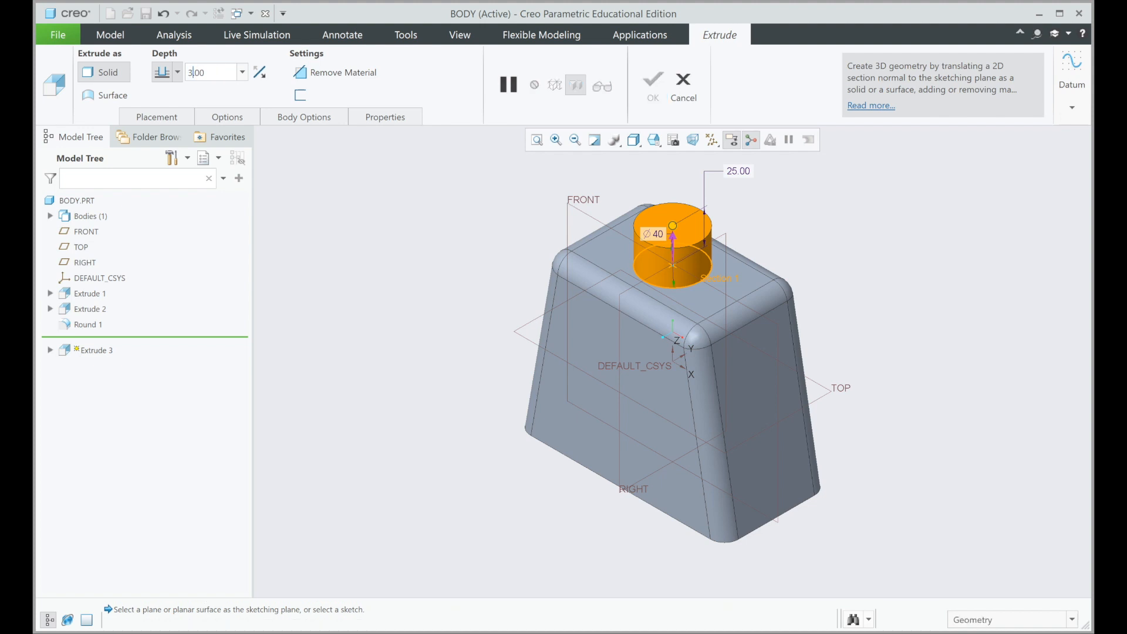
pyautogui.write('5')
pyautogui.press('Return')
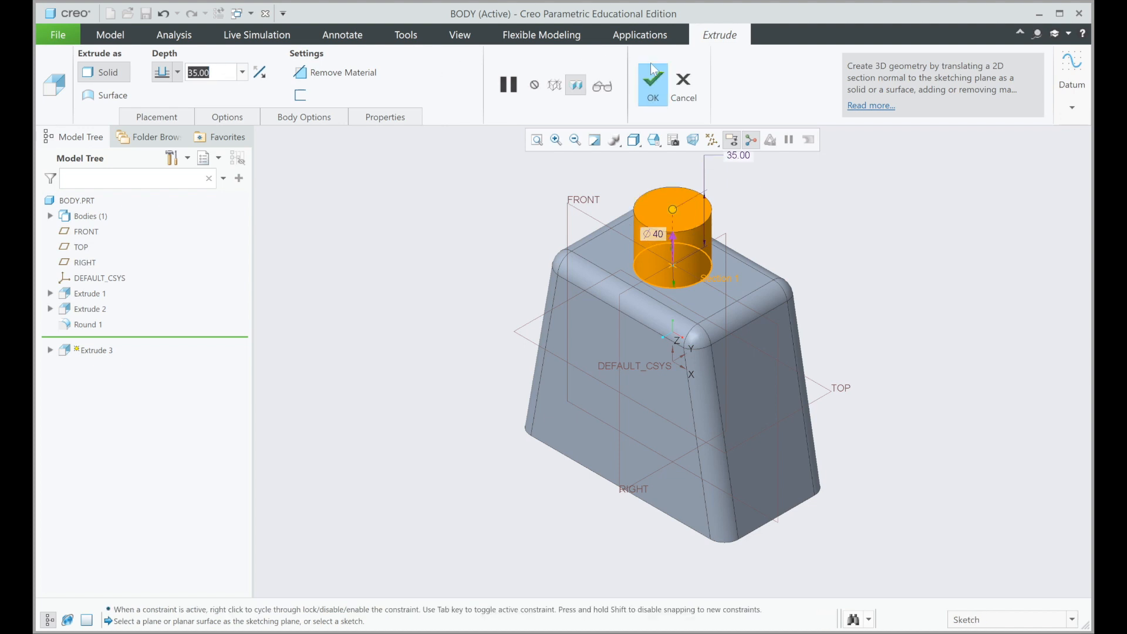
pyautogui.click(653, 80)
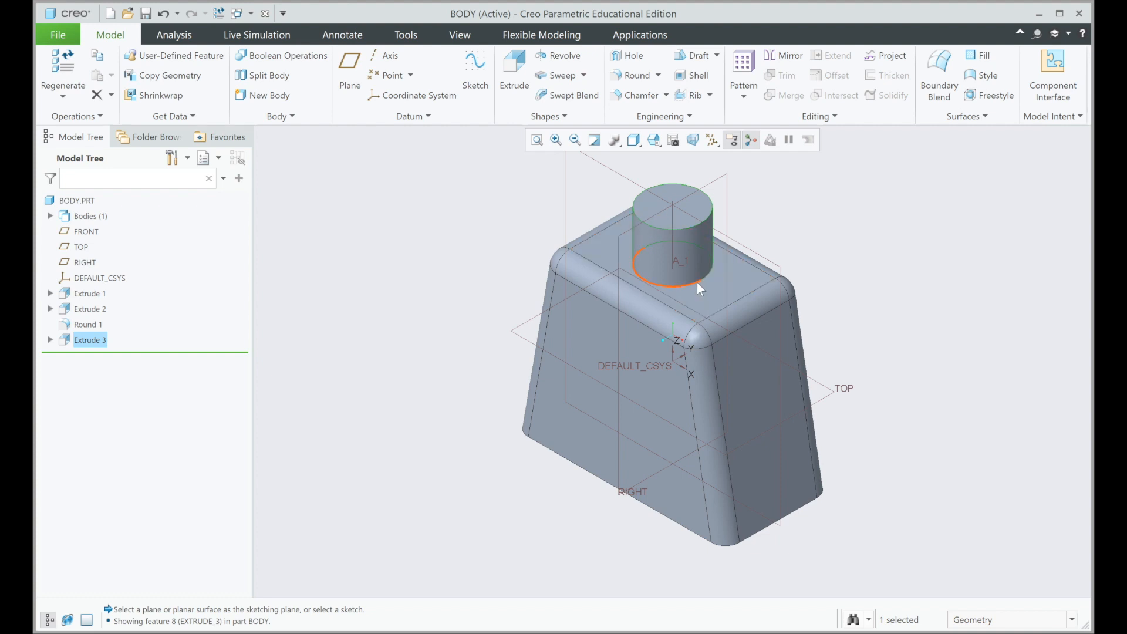
# Step: Round the base and top edges of the neck cylinder with a 5 mm radius and complete the feature
pyautogui.click(634, 76)
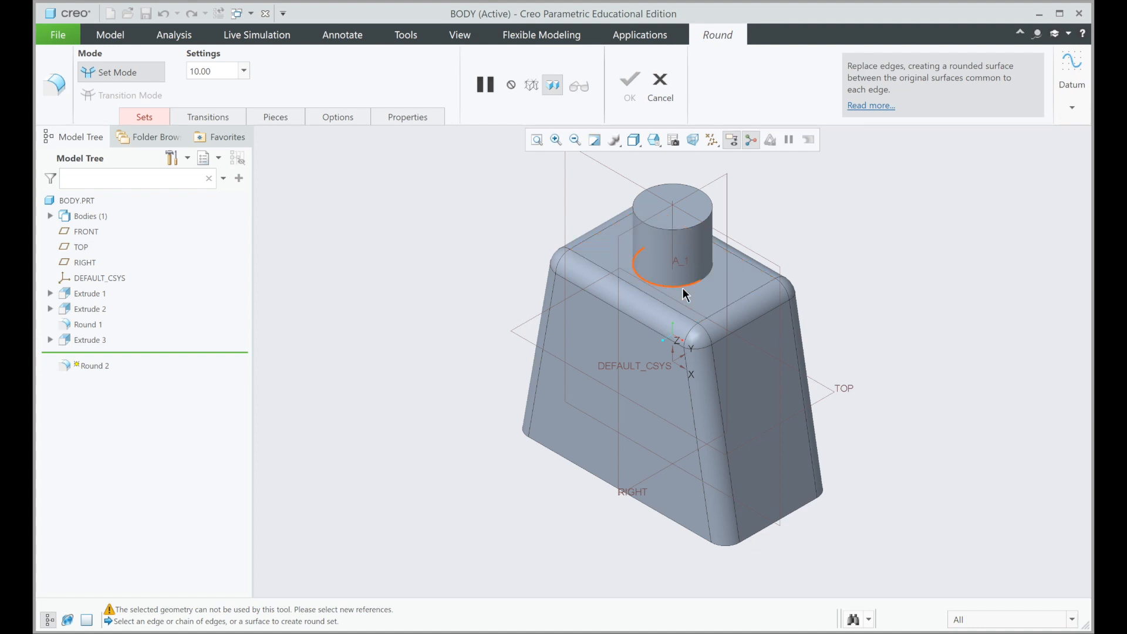
pyautogui.click(682, 289)
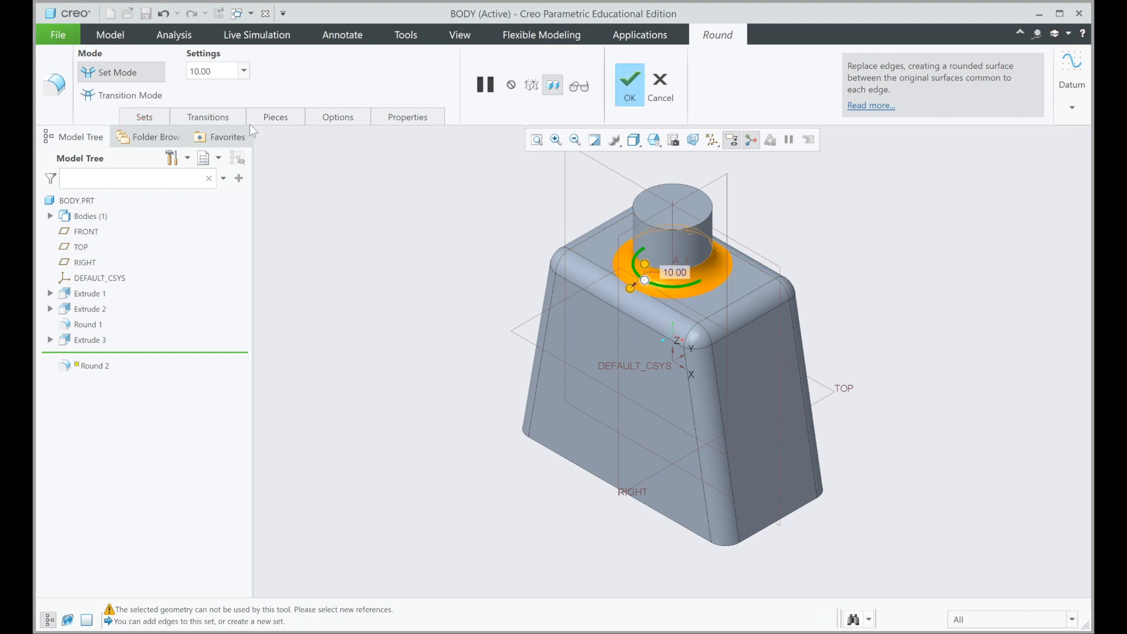
pyautogui.click(222, 75)
pyautogui.write('5')
pyautogui.press('Return')
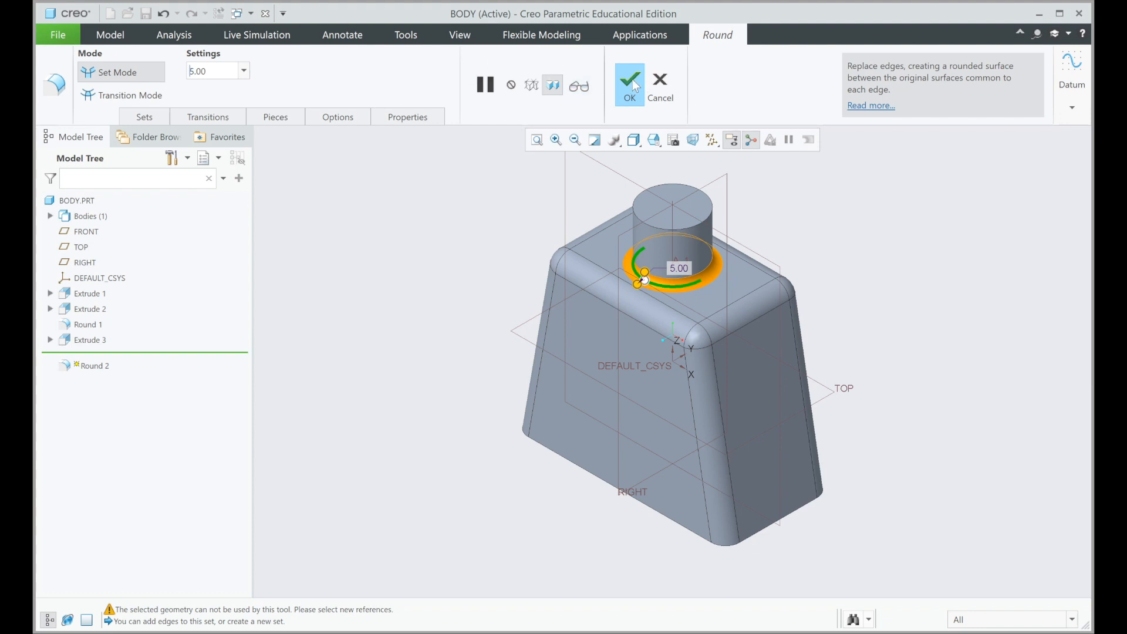
pyautogui.keyDown('ctrl'); pyautogui.click(702, 218); pyautogui.keyUp('ctrl')
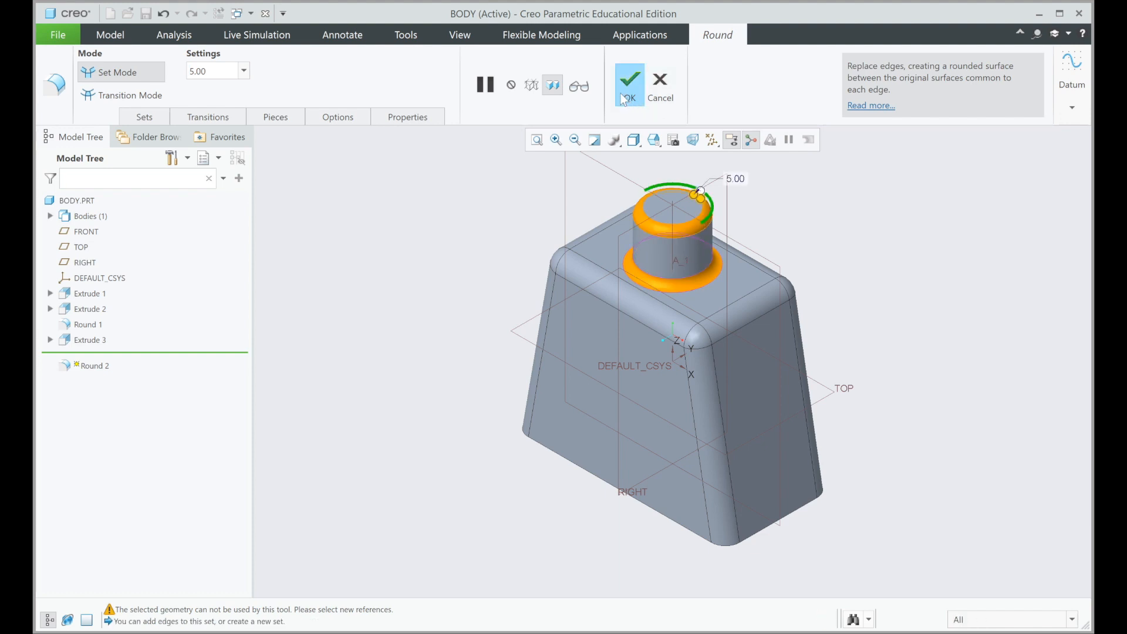
pyautogui.click(629, 85)
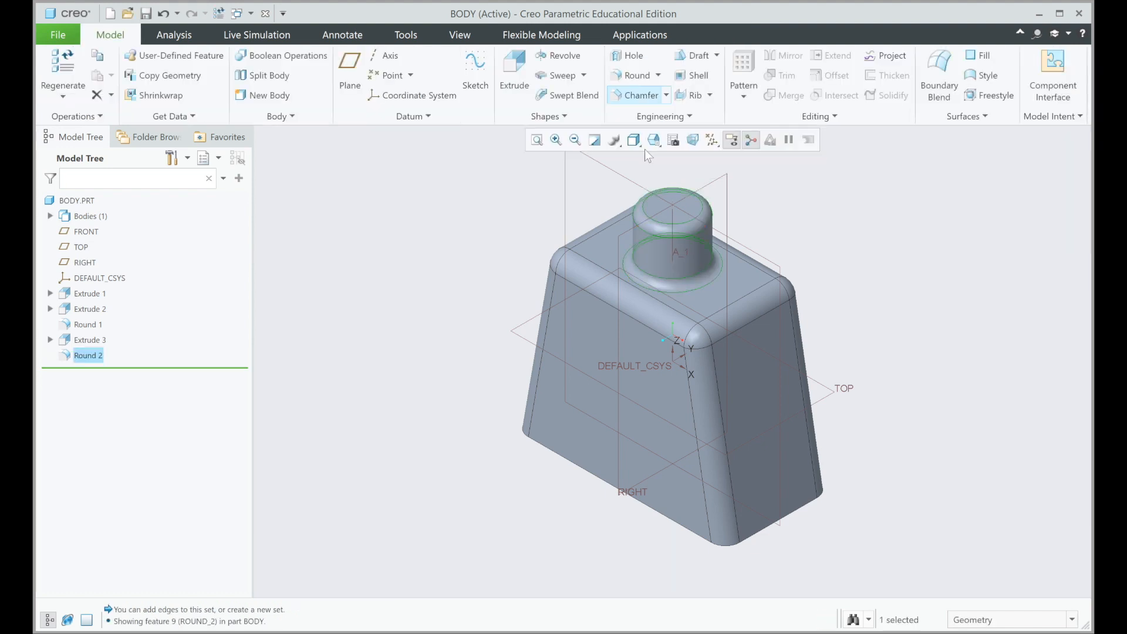
# Step: Shell the body with a 5 mm wall thickness, removing its bottom face, and complete the feature
pyautogui.moveTo(886, 252)
pyautogui.mouseDown(button='middle')
pyautogui.moveTo(898, 231)
pyautogui.moveTo(928, 239)
pyautogui.moveTo(868, 237)
pyautogui.moveTo(880, 241)
pyautogui.mouseUp(button='middle')
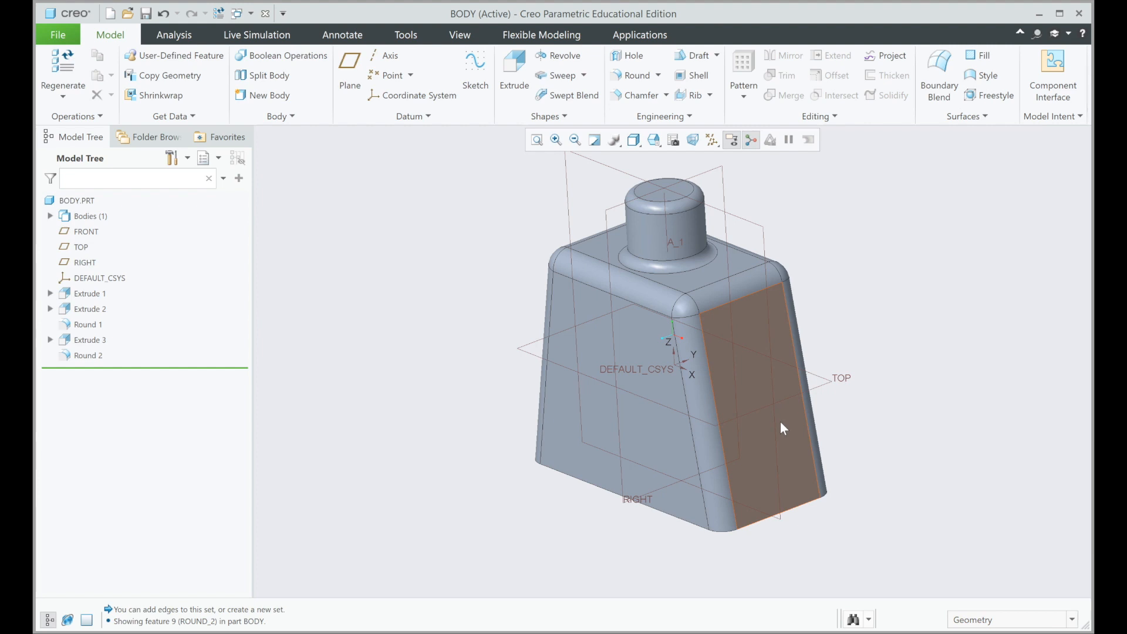
pyautogui.moveTo(778, 417)
pyautogui.mouseDown(button='middle')
pyautogui.moveTo(775, 304)
pyautogui.moveTo(735, 270)
pyautogui.moveTo(718, 292)
pyautogui.moveTo(776, 345)
pyautogui.moveTo(749, 344)
pyautogui.moveTo(750, 327)
pyautogui.mouseUp(button='middle')
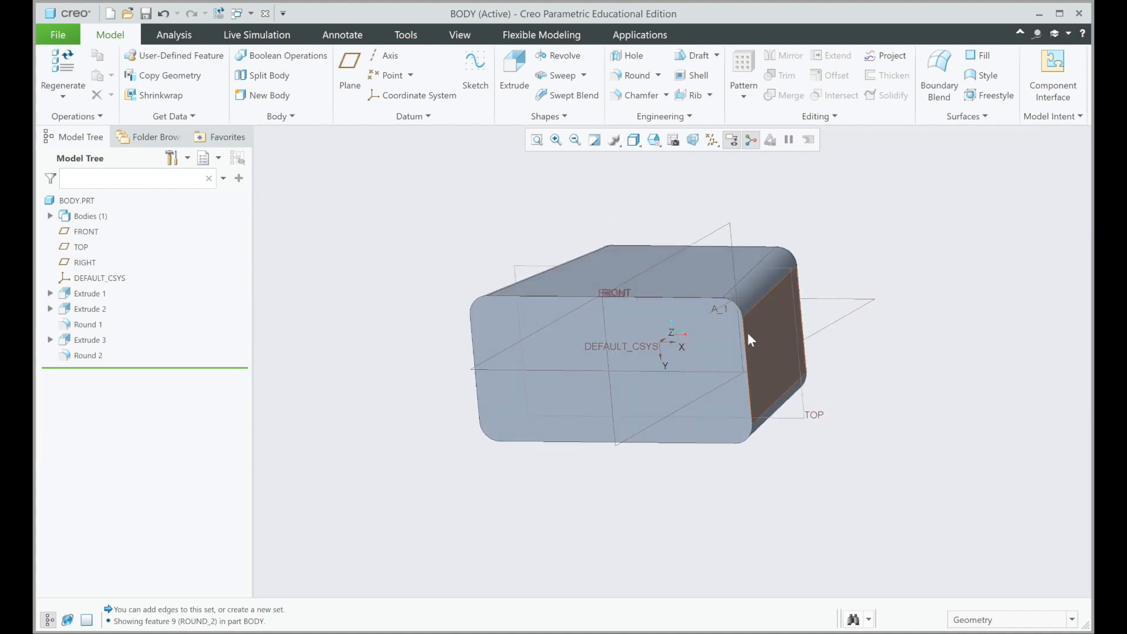
pyautogui.click(692, 77)
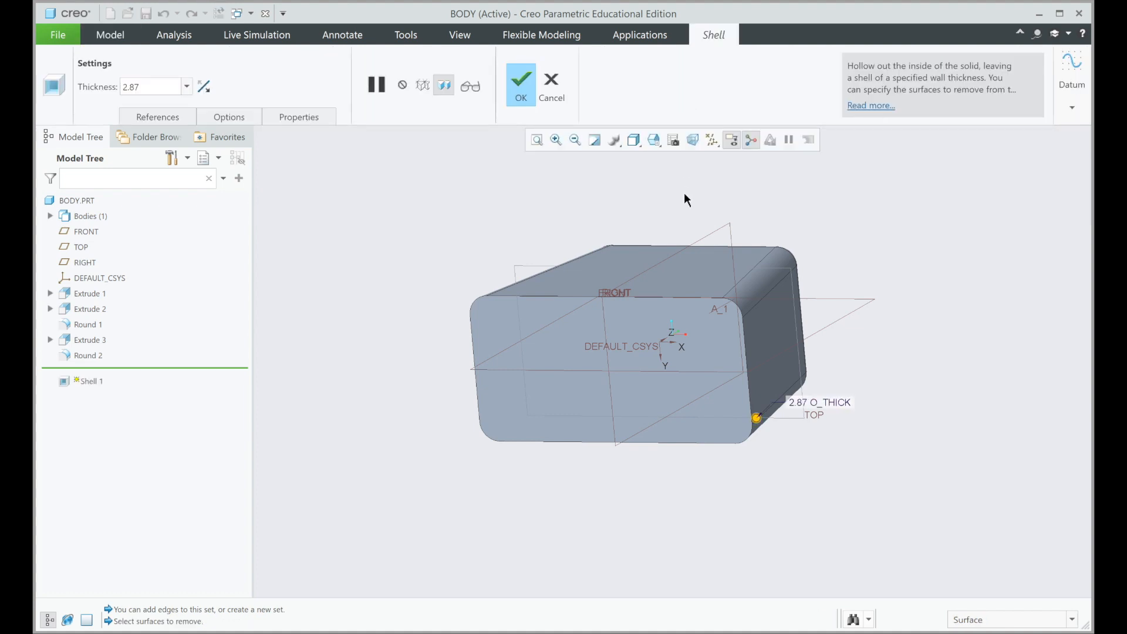
pyautogui.click(691, 318)
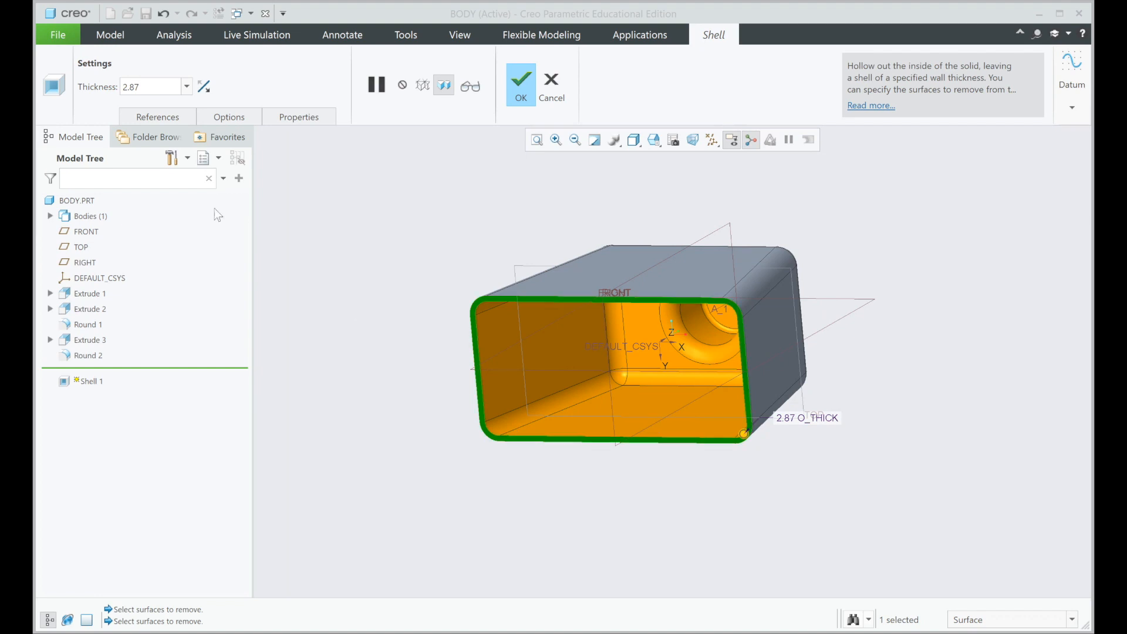
pyautogui.click(158, 89)
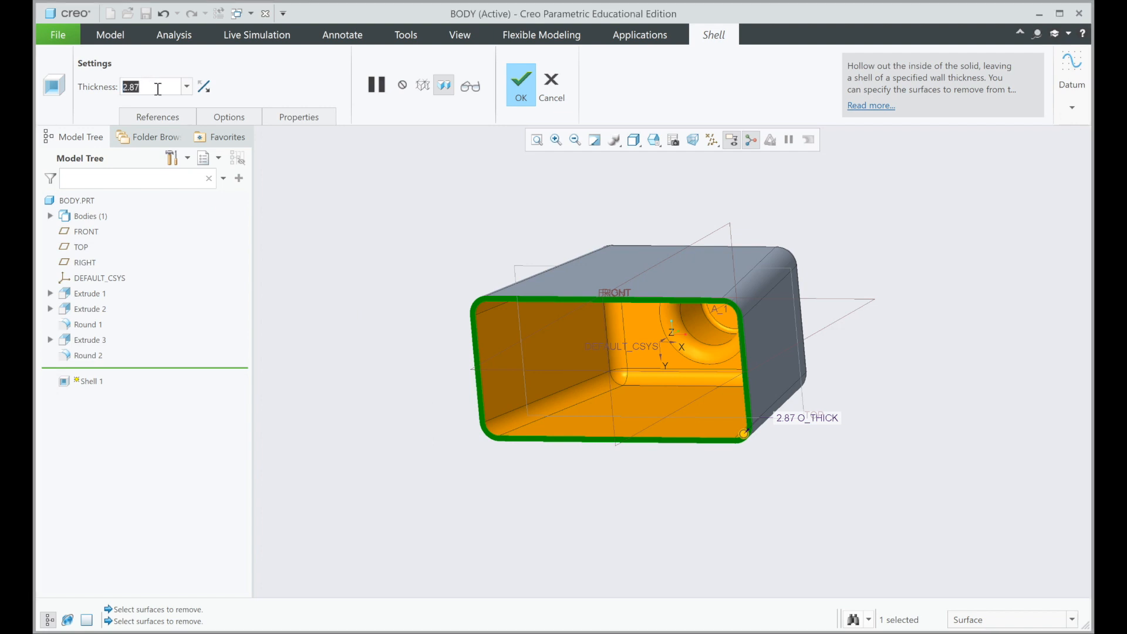
pyautogui.write('5')
pyautogui.press('Return')
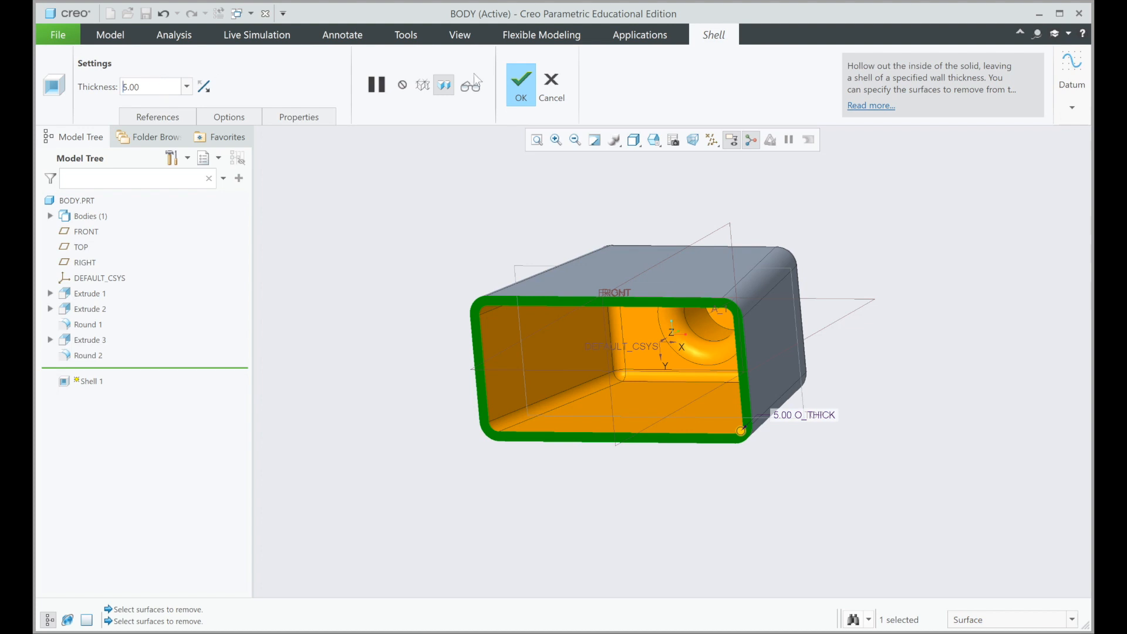
pyautogui.click(515, 78)
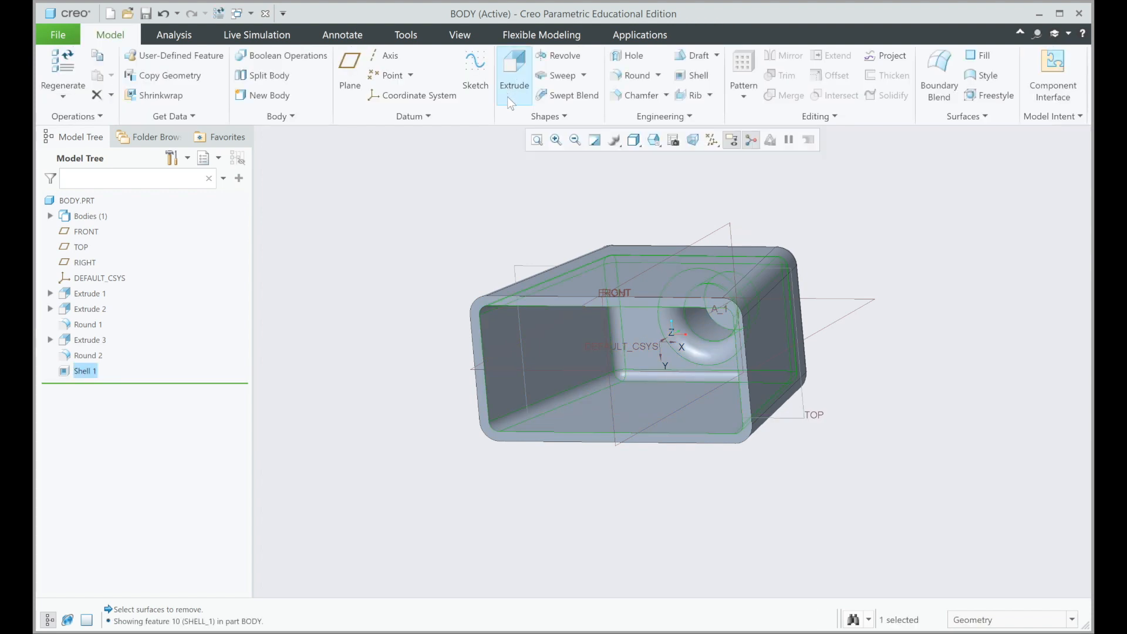
# Step: Start an extrusion on the RIGHT datum plane and sketch a circle about 30 mm in diameter, centred on the vertical reference above the TOP plane
pyautogui.moveTo(617, 305); pyautogui.dragTo(636, 322, button='middle')
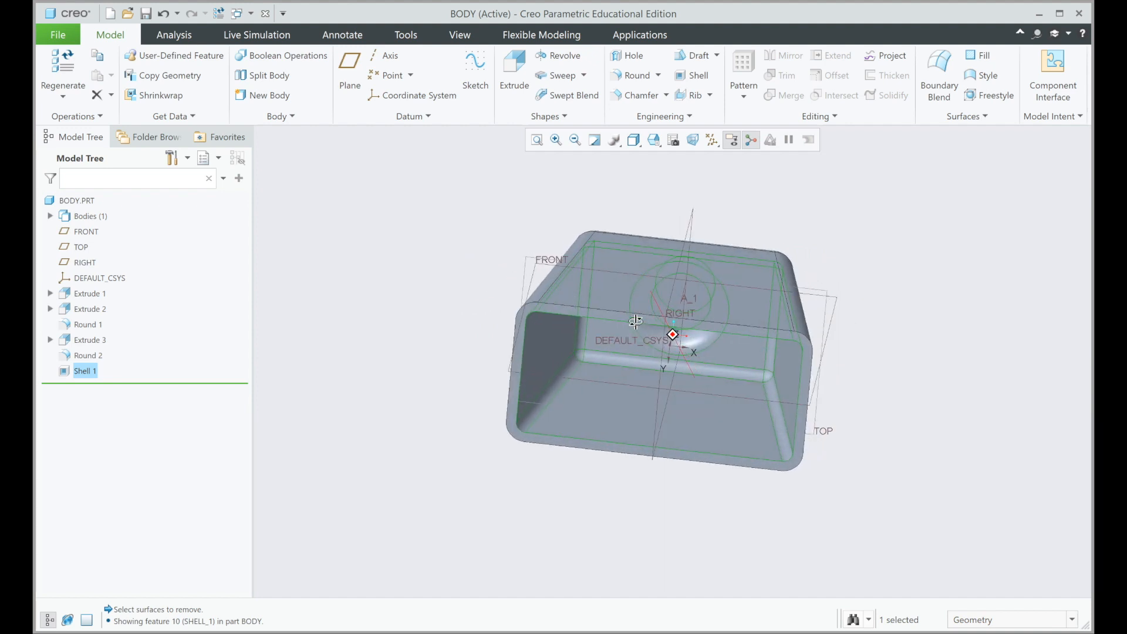
pyautogui.click(656, 145)
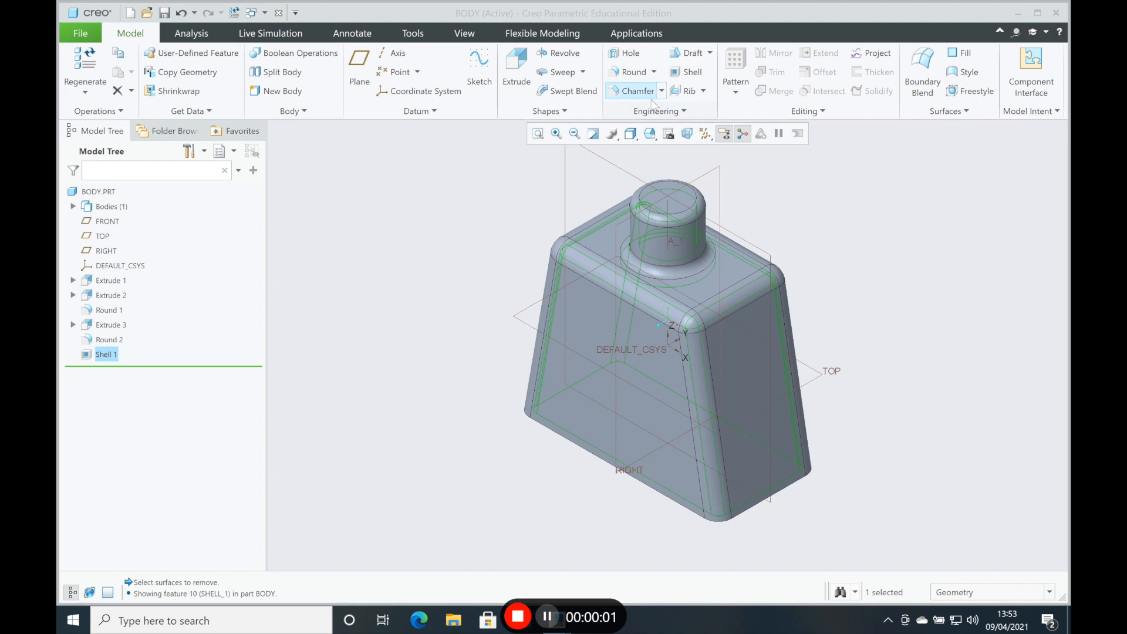
pyautogui.click(656, 140)
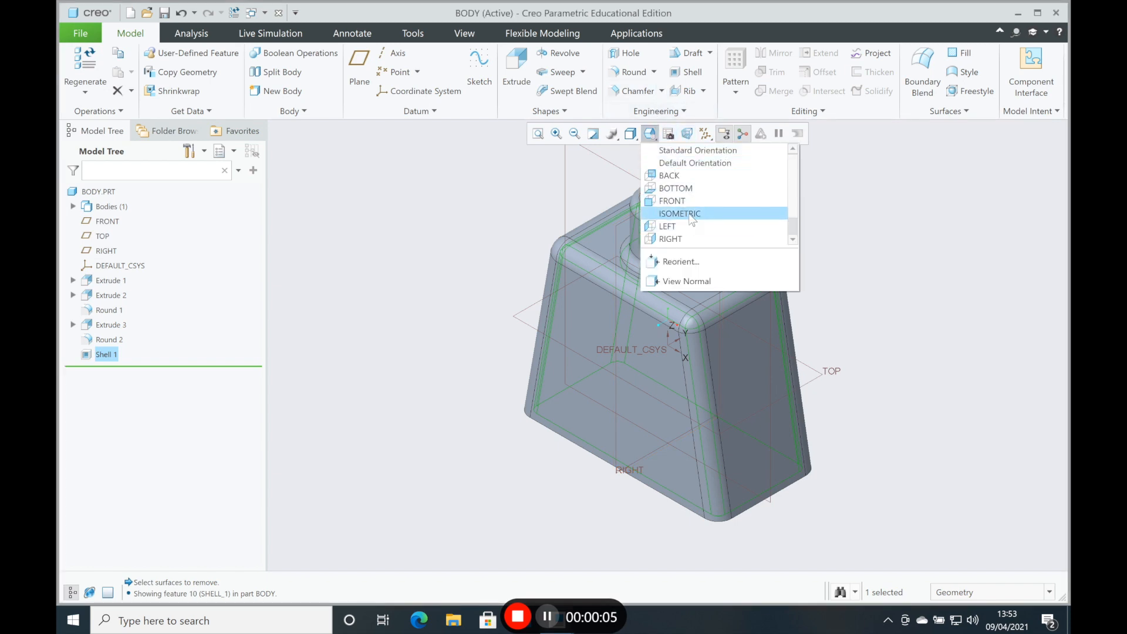
pyautogui.click(689, 215)
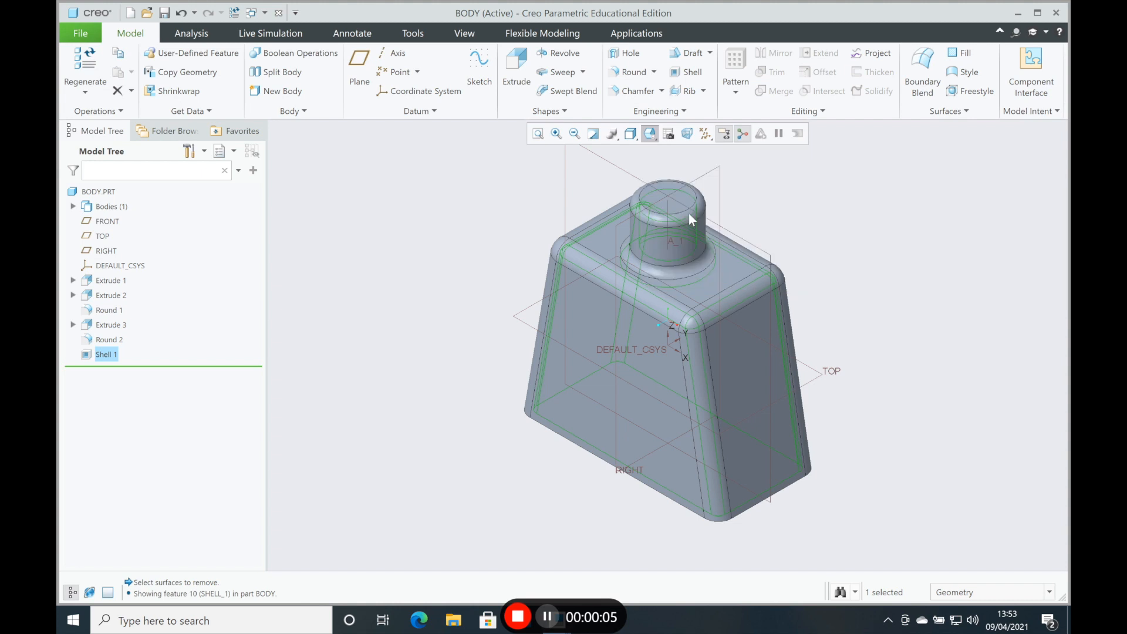
pyautogui.click(534, 140)
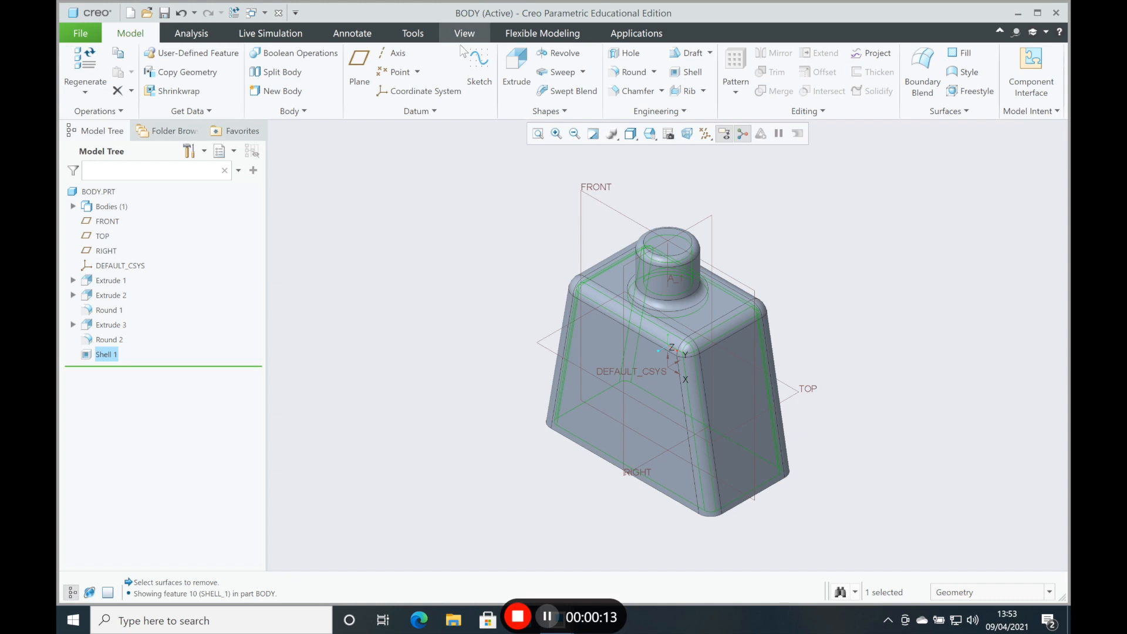
pyautogui.click(517, 66)
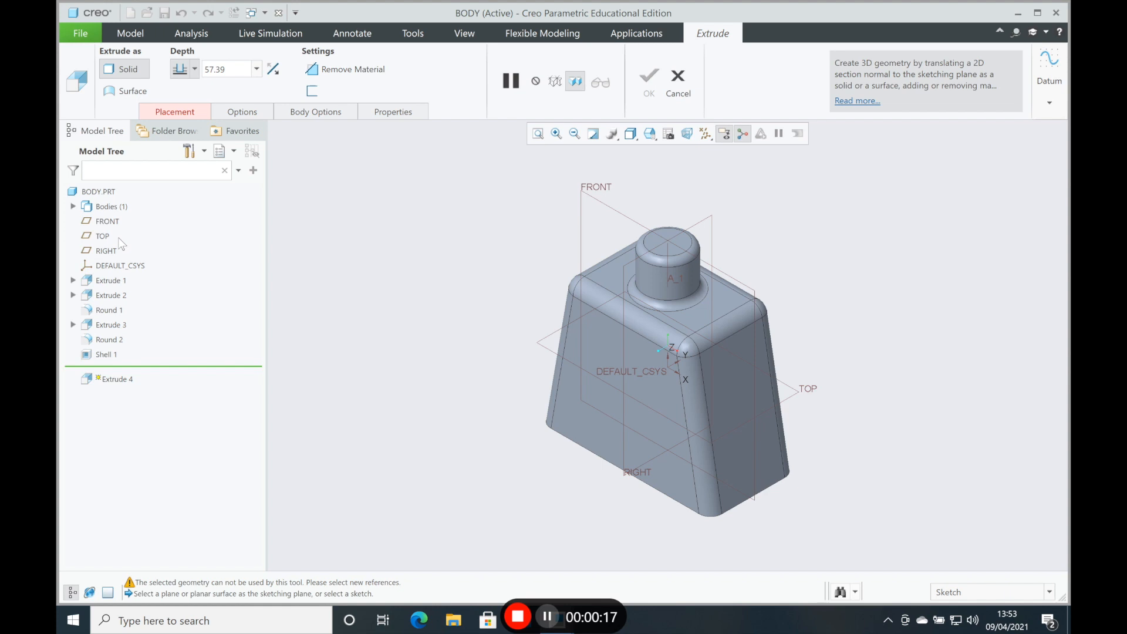
pyautogui.click(107, 251)
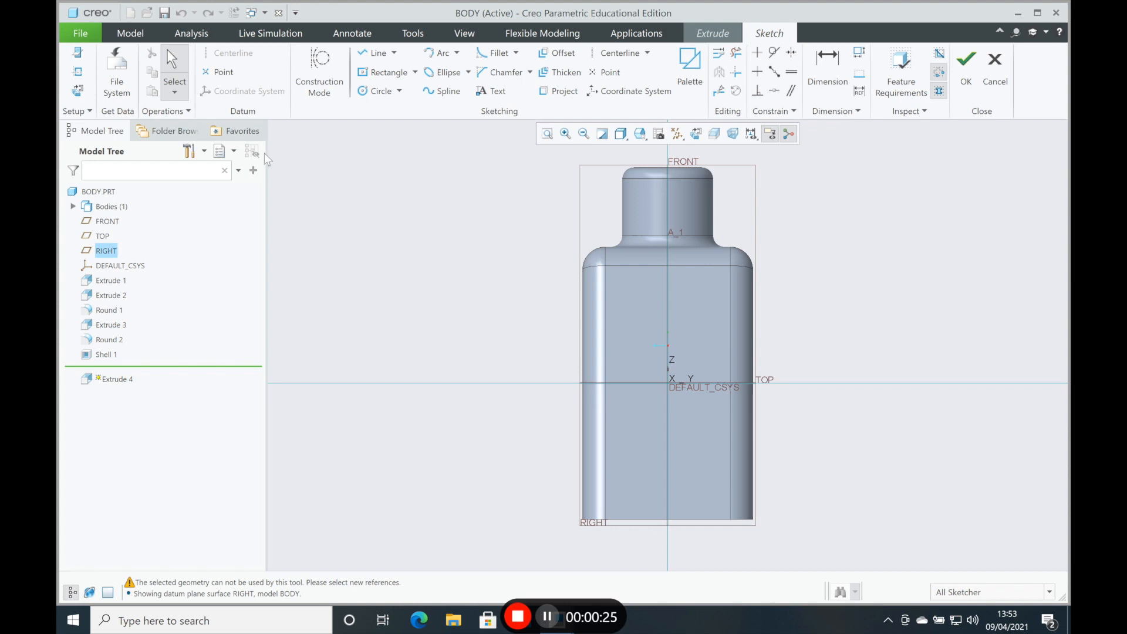
pyautogui.click(370, 92)
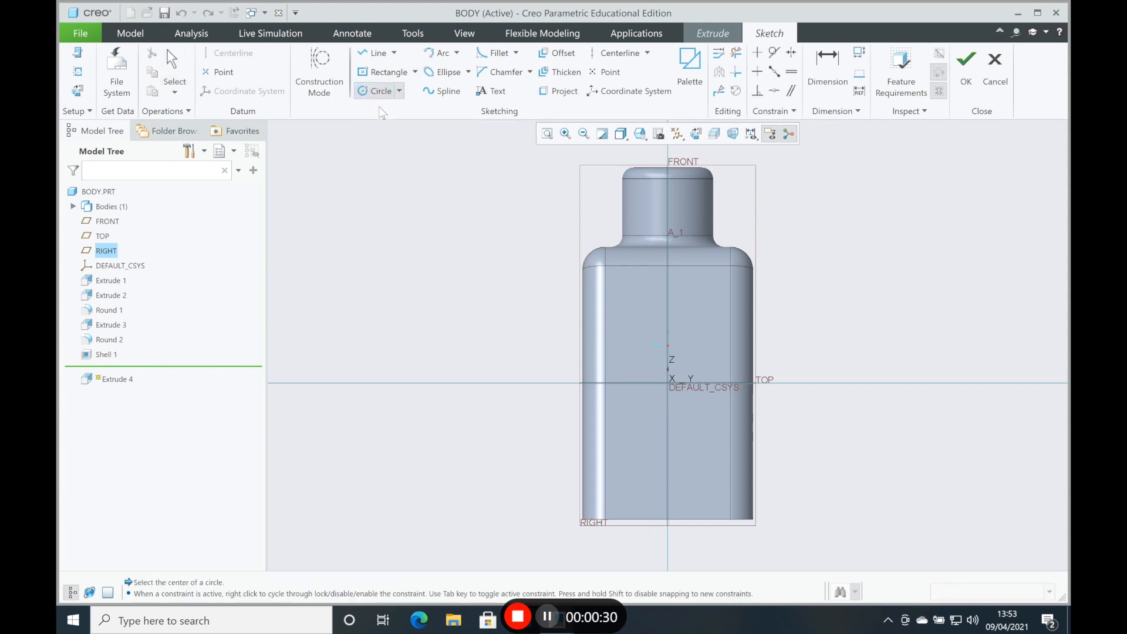
pyautogui.click(669, 318)
pyautogui.click(704, 322)
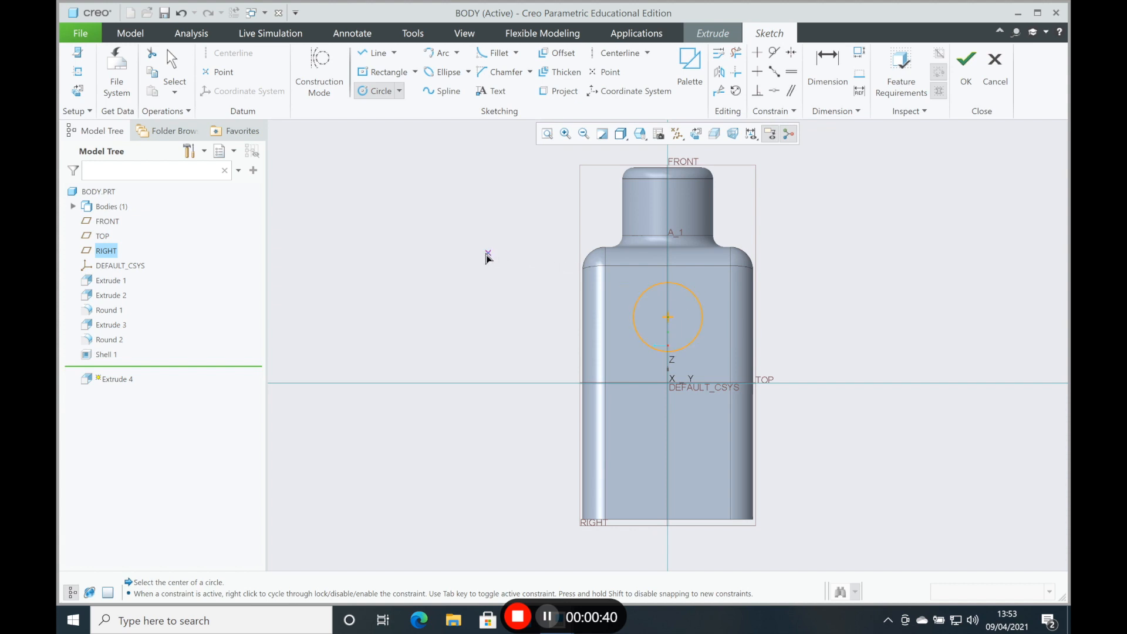
pyautogui.click(172, 66)
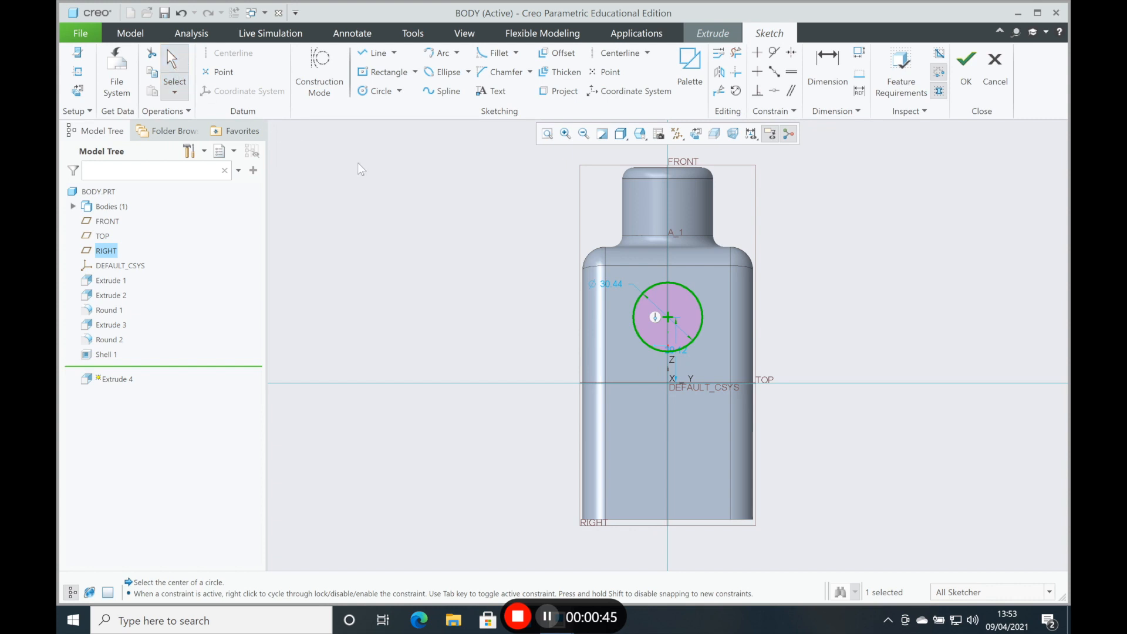
# Step: Set the circle's diameter to 25 mm and its centre's height above the TOP plane to 30 mm, and finish the sketch
pyautogui.doubleClick(612, 285)
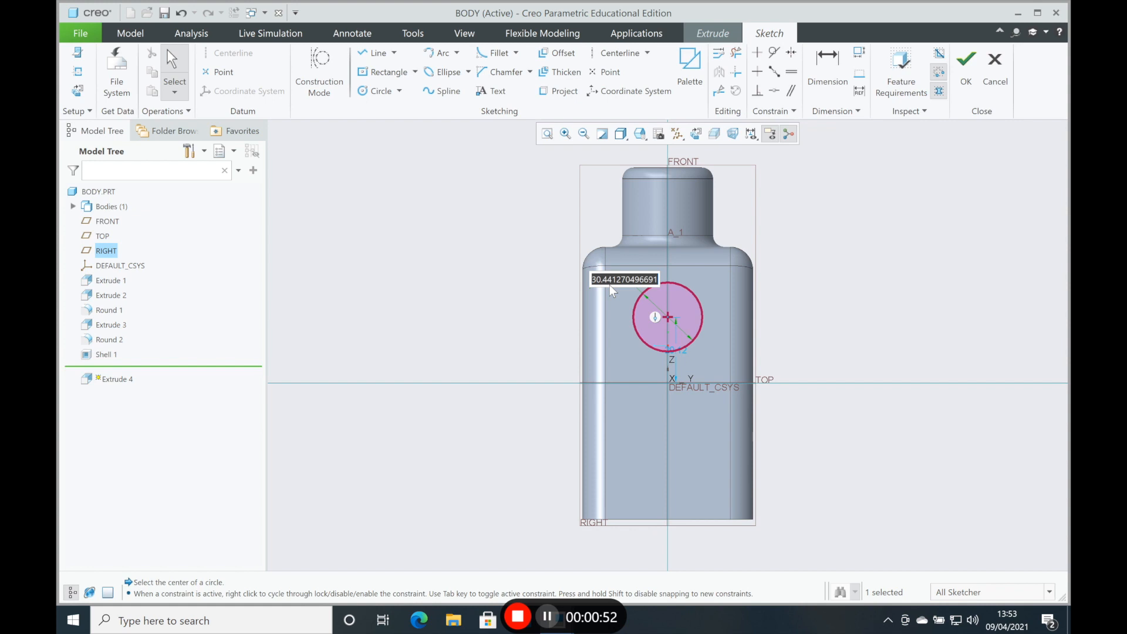
pyautogui.write('2')
pyautogui.write('5')
pyautogui.press('Return')
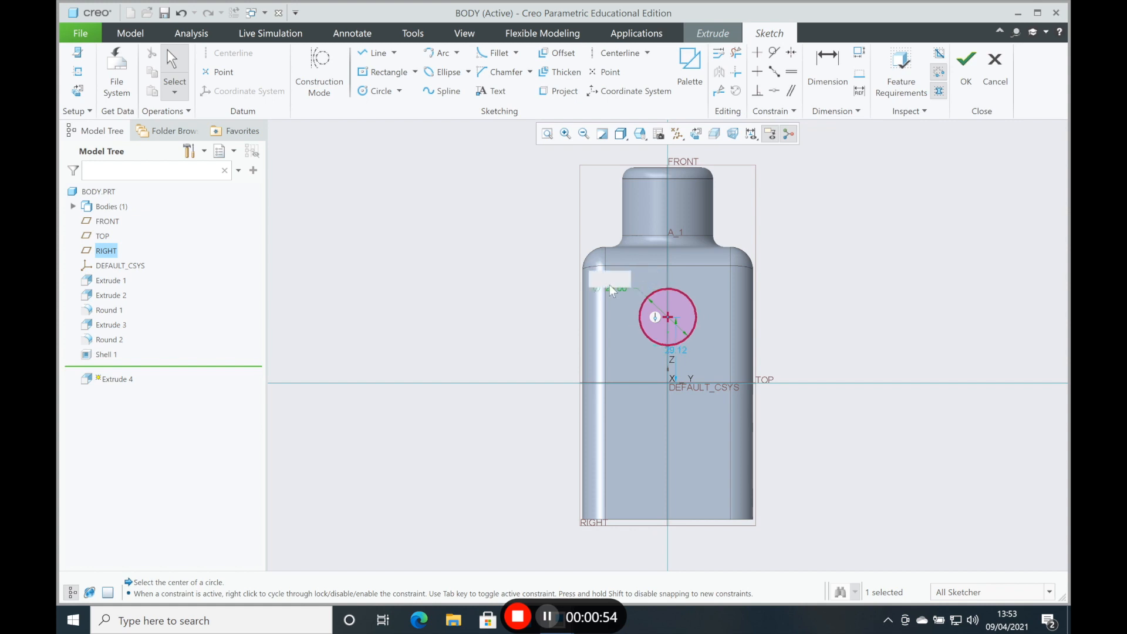
pyautogui.click(683, 352)
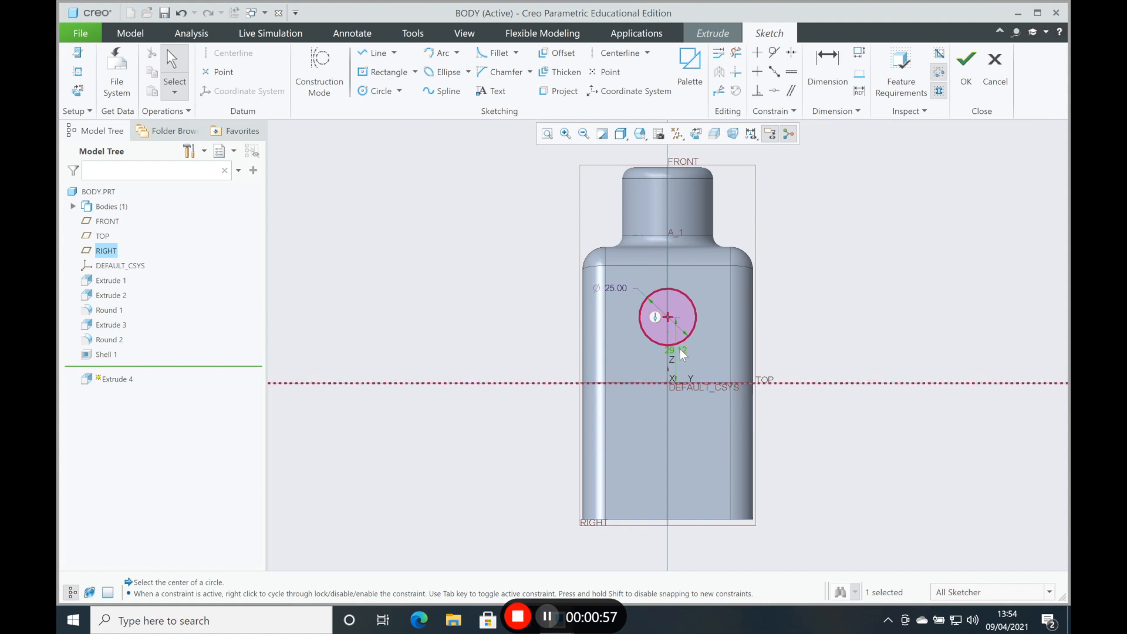
pyautogui.doubleClick(677, 354)
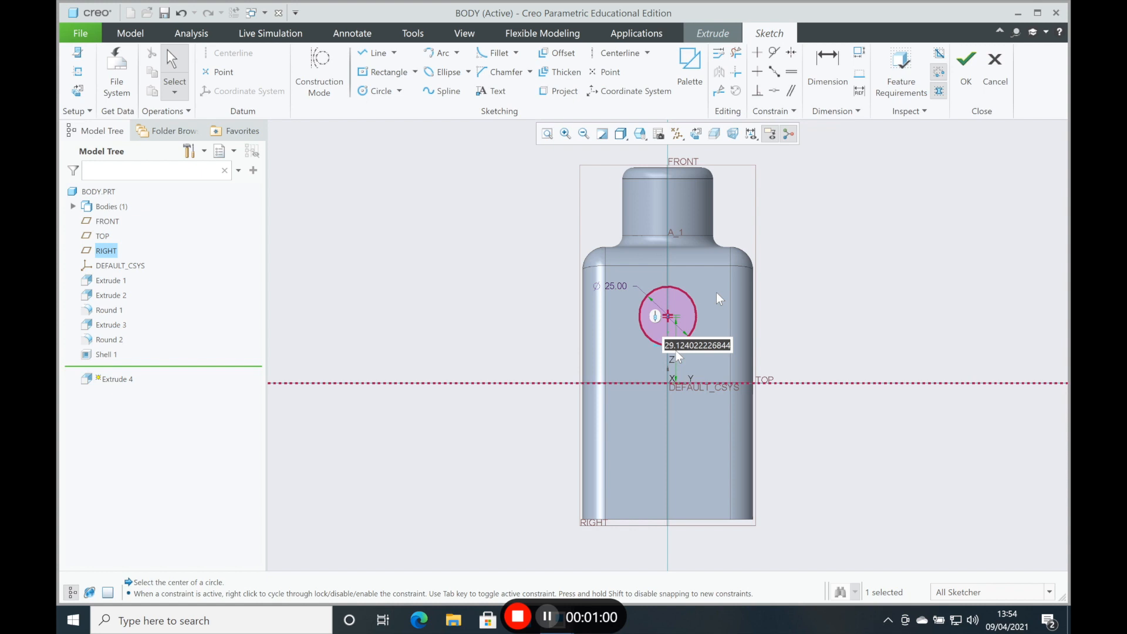
pyautogui.write('30')
pyautogui.press('Return')
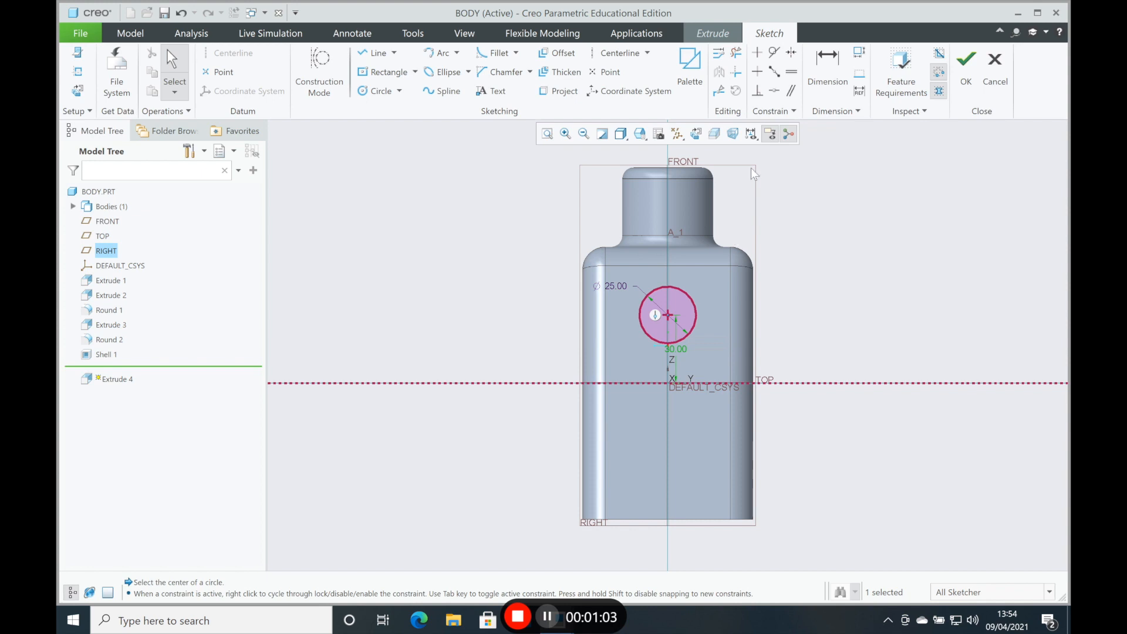
pyautogui.click(966, 72)
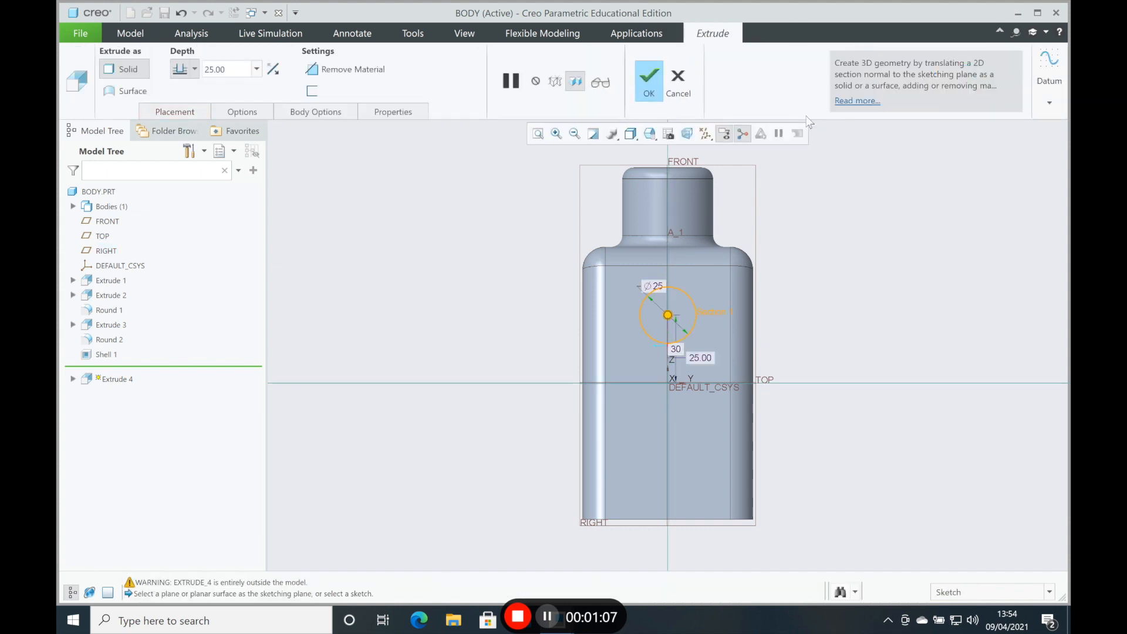
# Step: Extend the circular extrusion out through the body's side wall to a depth of 140 mm
pyautogui.click(659, 135)
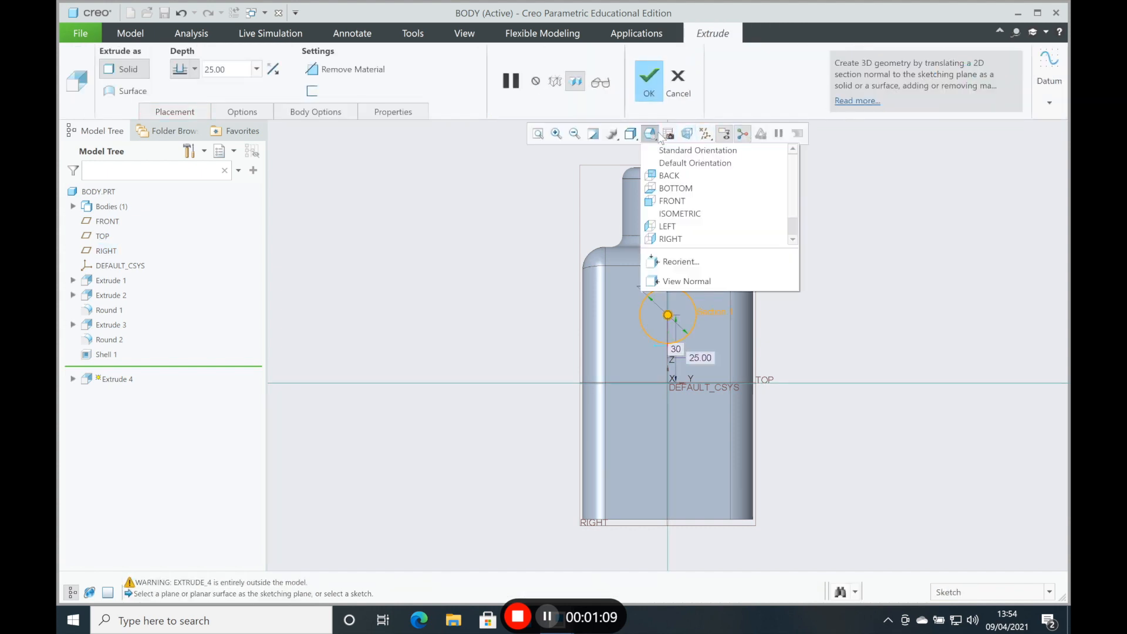
pyautogui.click(681, 214)
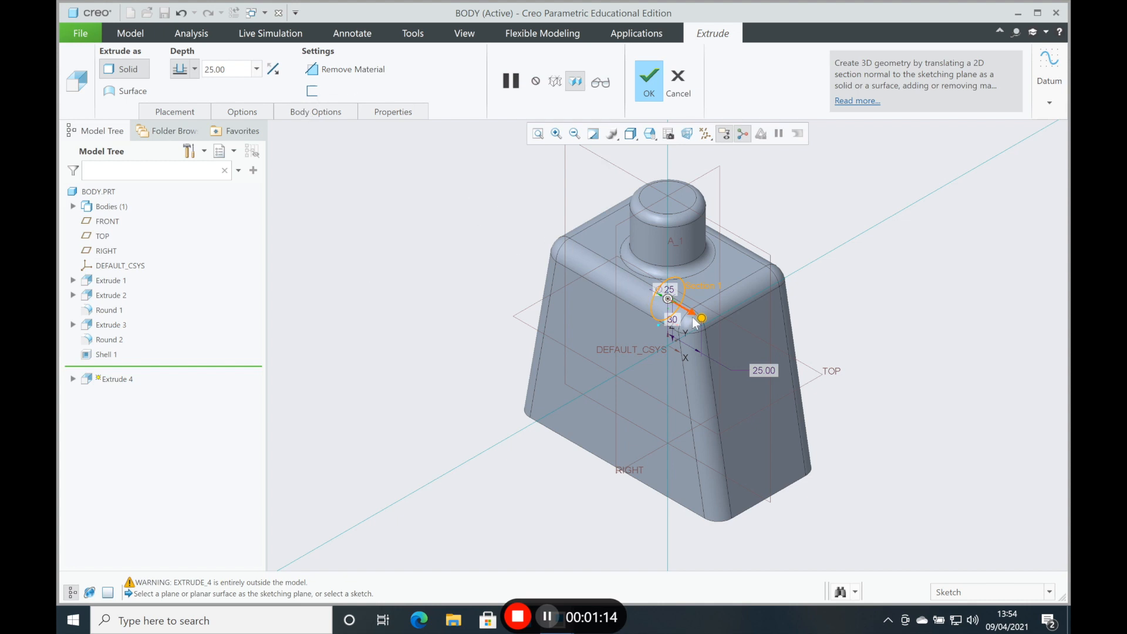
pyautogui.moveTo(701, 319); pyautogui.dragTo(852, 422)
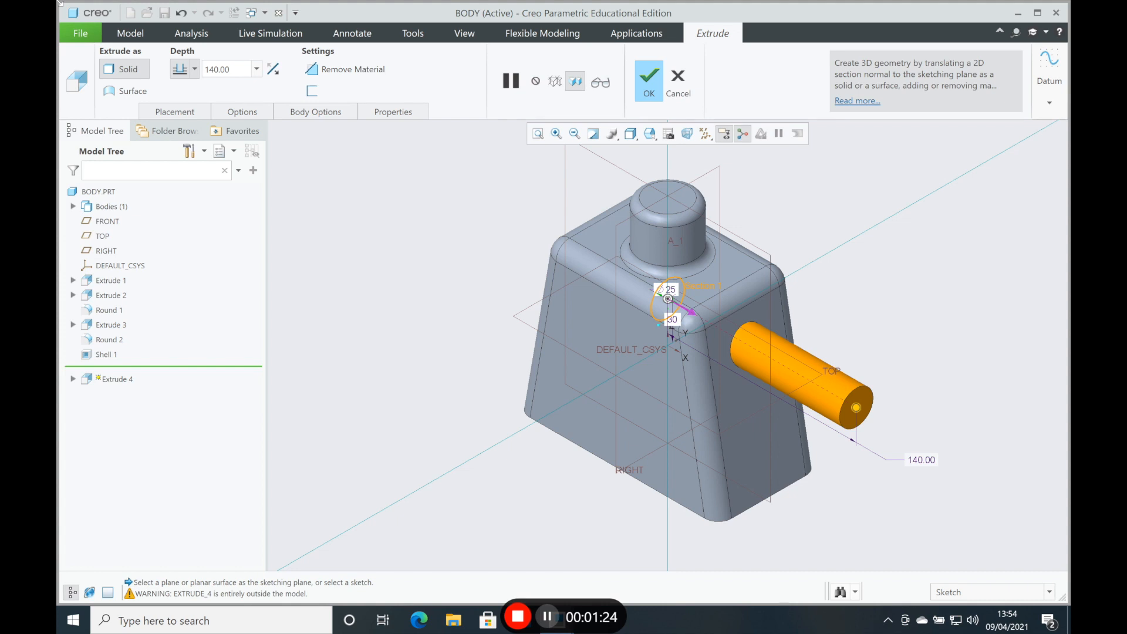
# Step: Make the circular extrusion remove material symmetrically on both sides of the sketch plane and complete the feature
pyautogui.click(341, 71)
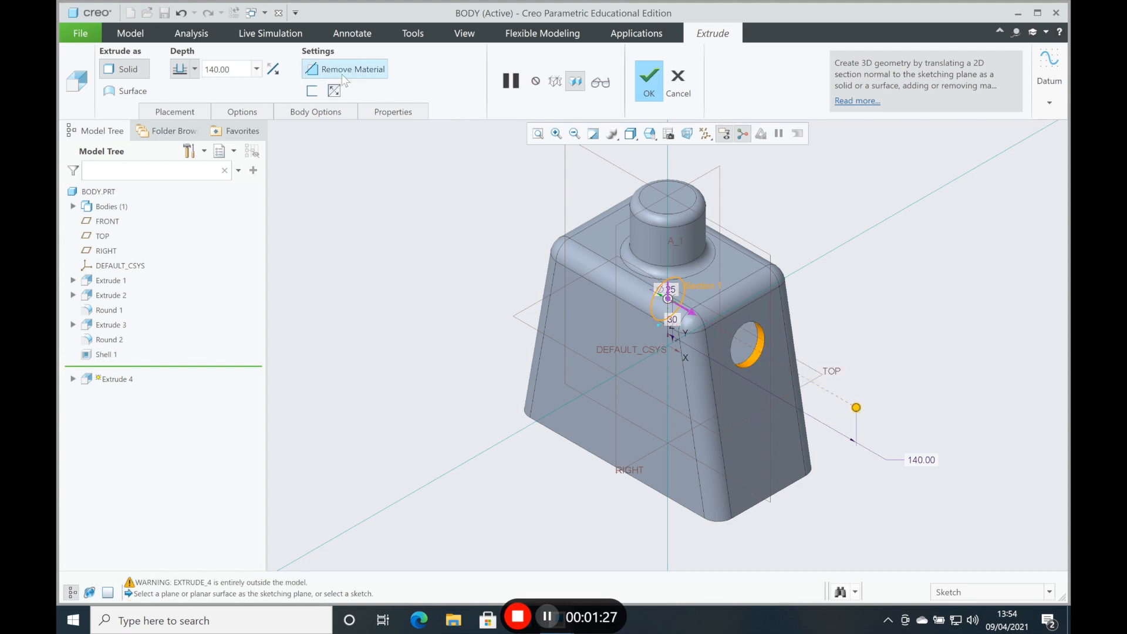
pyautogui.click(194, 69)
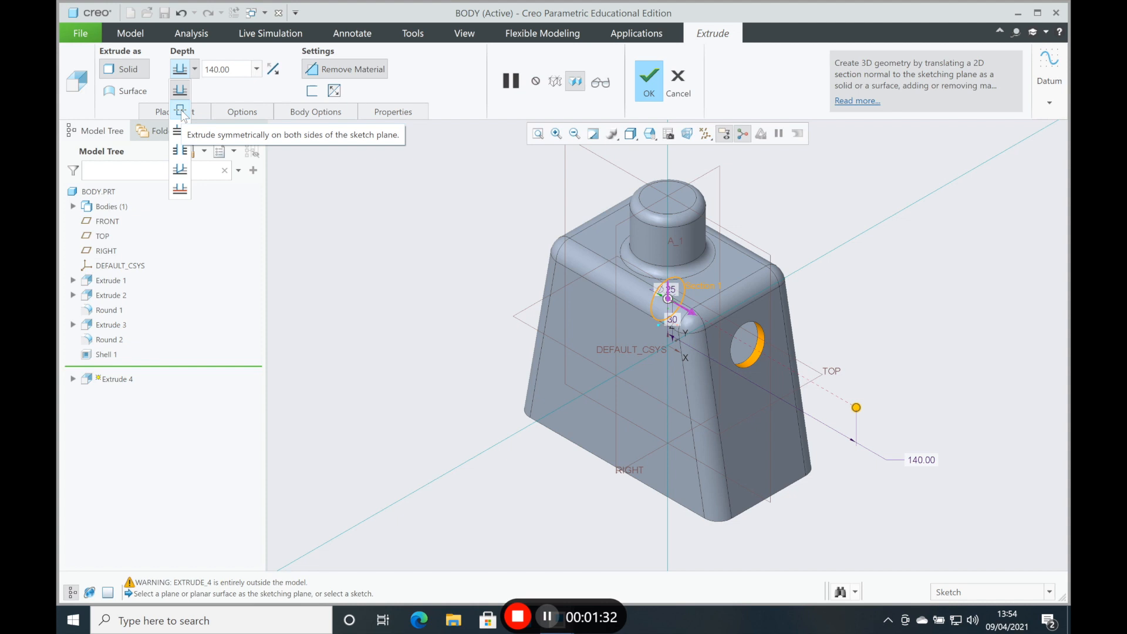
pyautogui.click(180, 110)
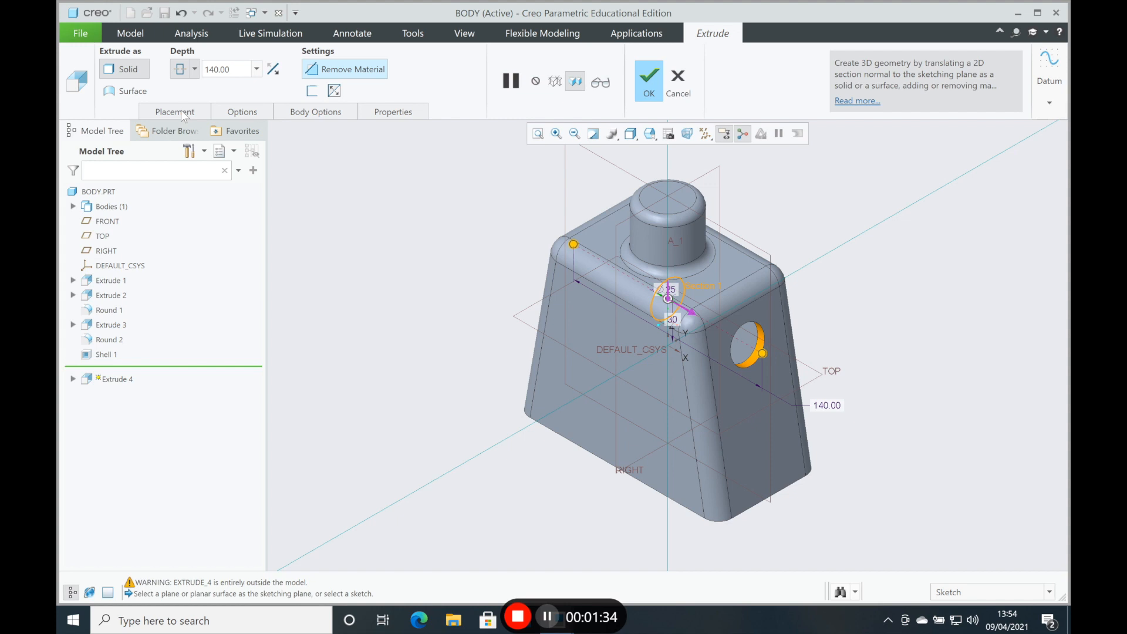
pyautogui.moveTo(452, 303)
pyautogui.mouseDown(button='middle')
pyautogui.moveTo(491, 308)
pyautogui.moveTo(461, 318)
pyautogui.mouseUp(button='middle')
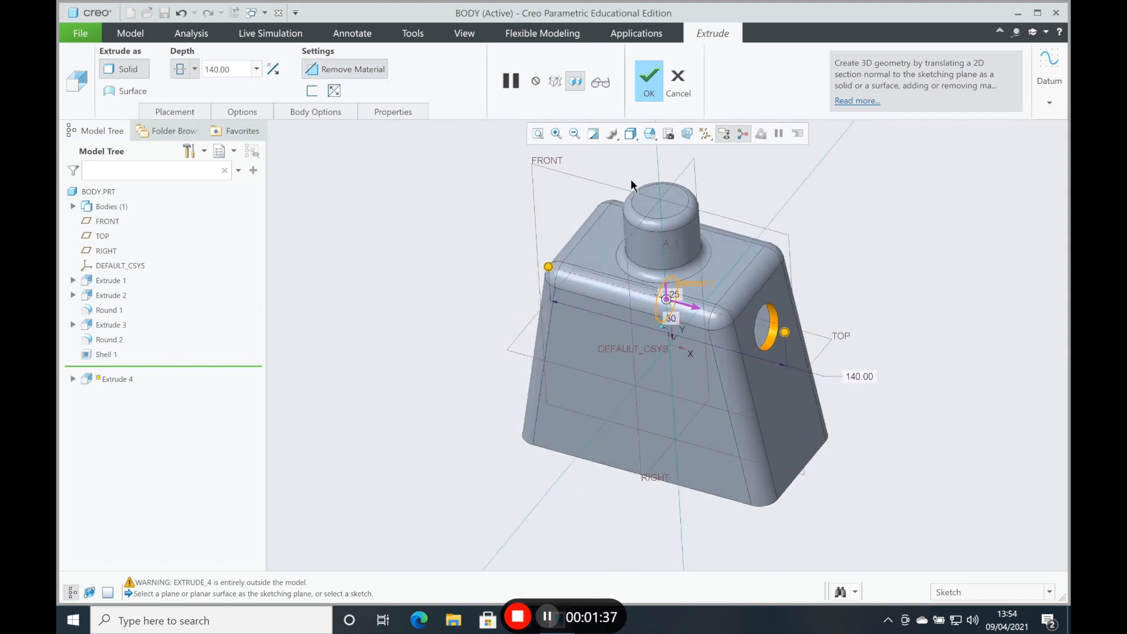
pyautogui.click(648, 90)
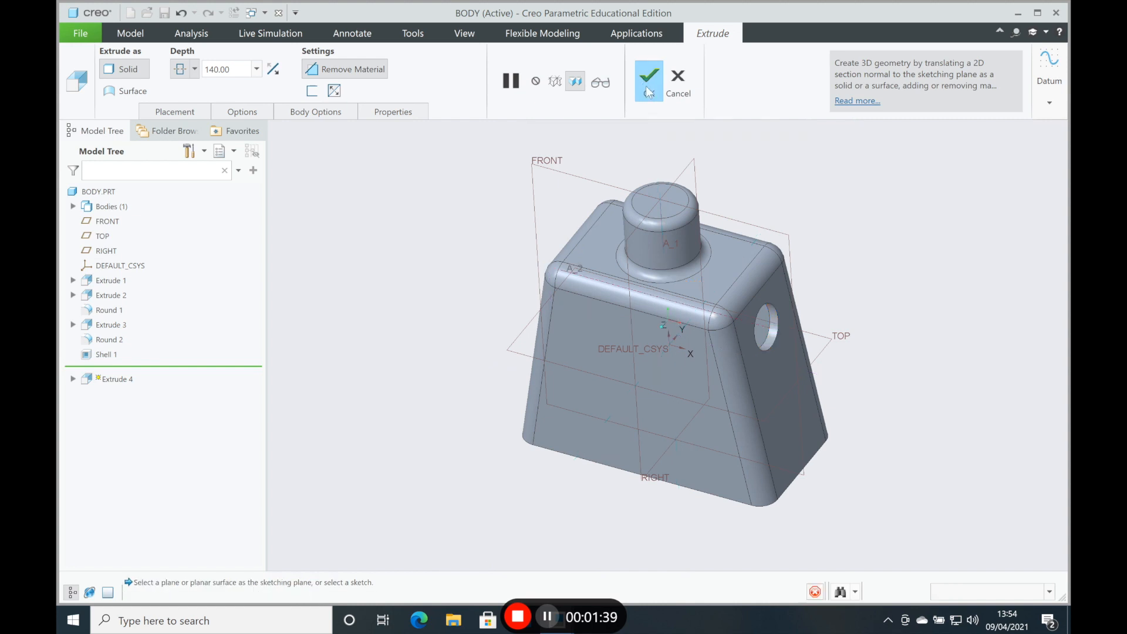
pyautogui.click(463, 294)
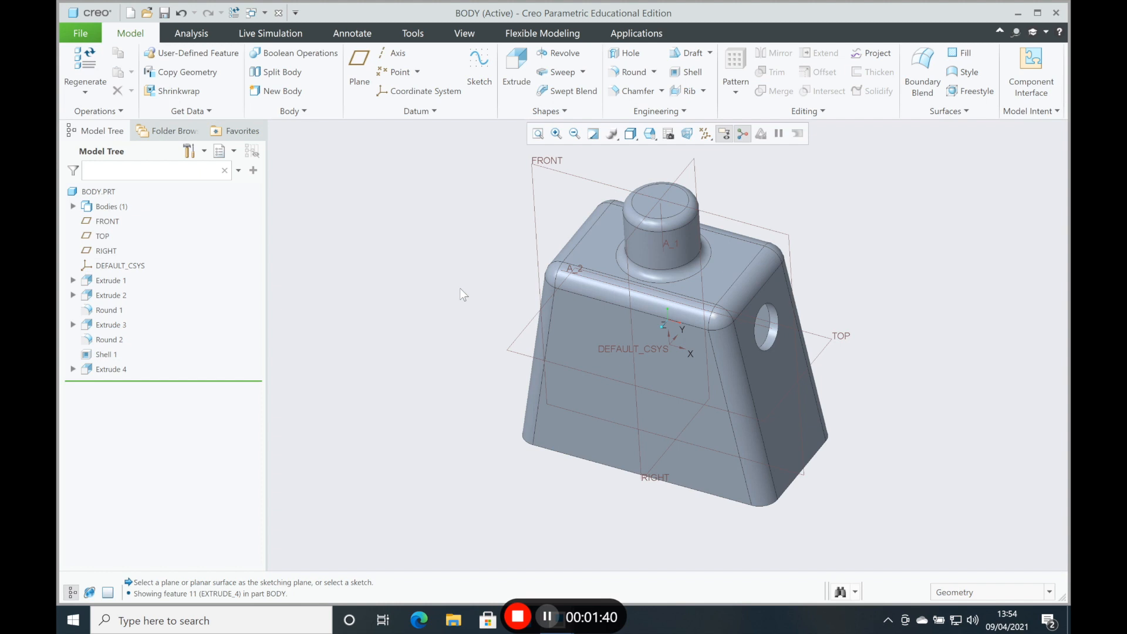
# Step: Save the body part in the Lego_Parts folder
pyautogui.moveTo(460, 287); pyautogui.dragTo(480, 275, button='middle')
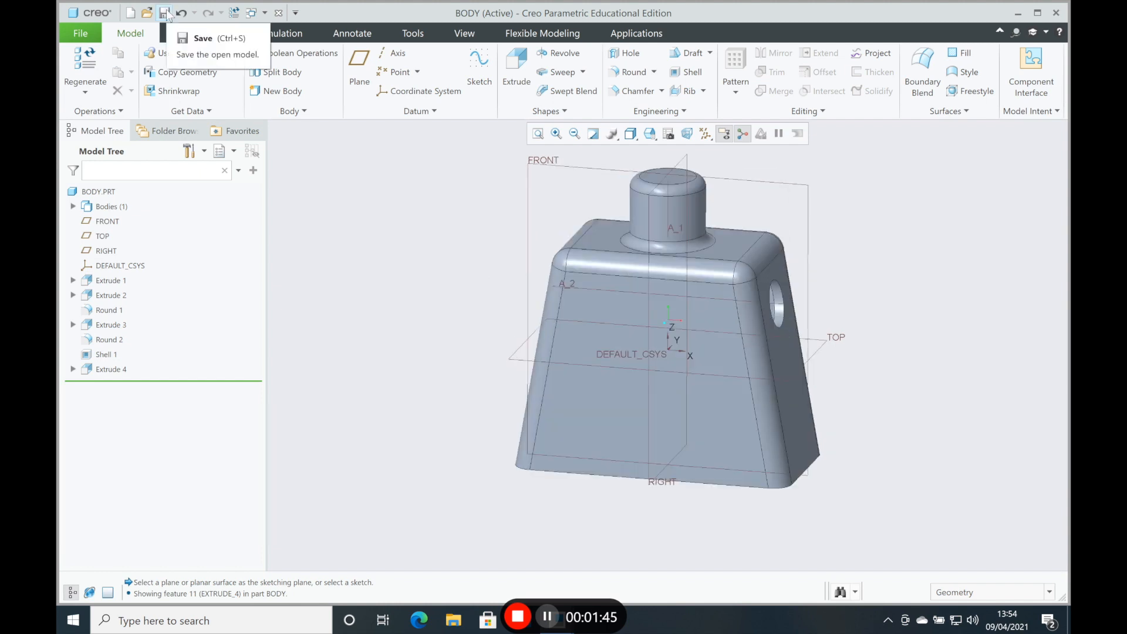
pyautogui.click(166, 13)
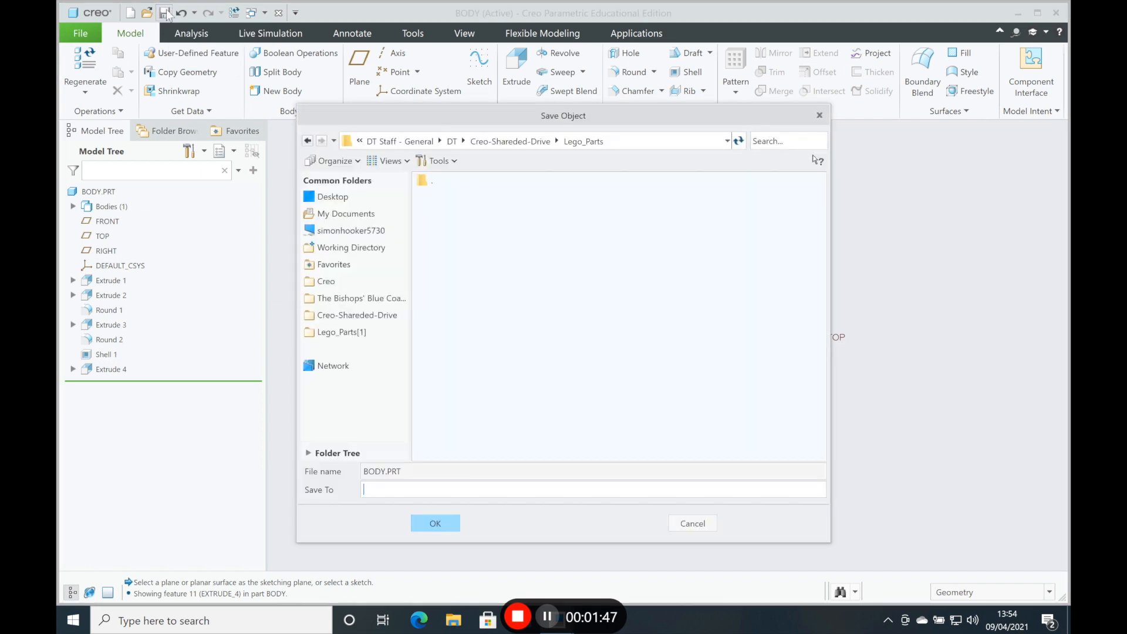
pyautogui.click(445, 520)
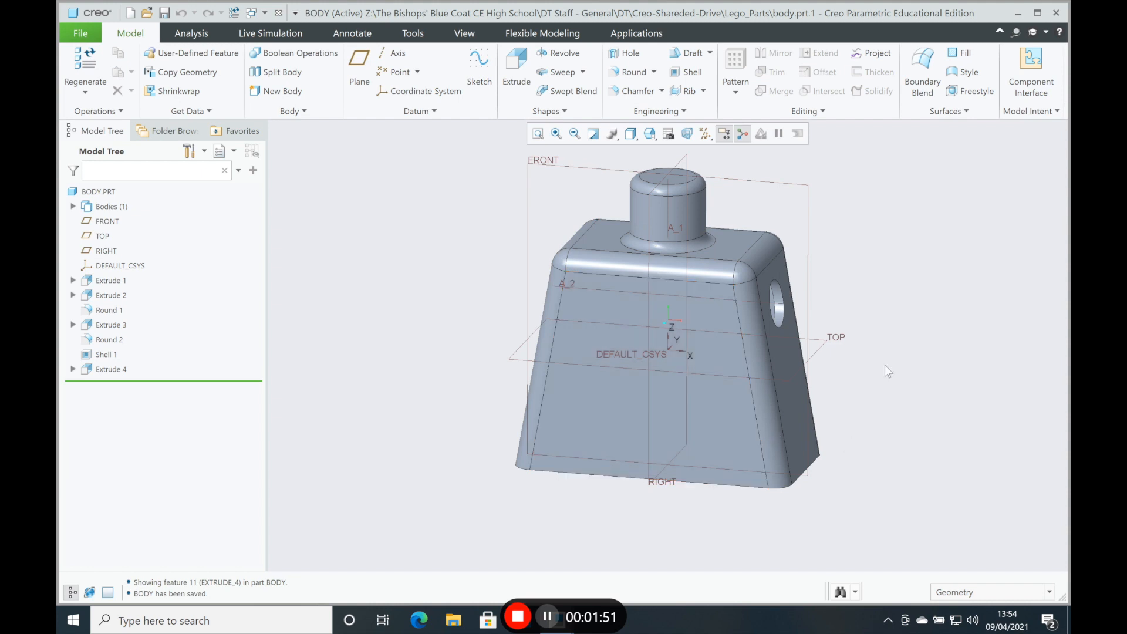
# Step: Start an extrusion on the body's bottom rim and sketch a centre rectangle about 82 by 35 mm around the middle of the opening
pyautogui.moveTo(879, 359); pyautogui.dragTo(730, 276, button='middle')
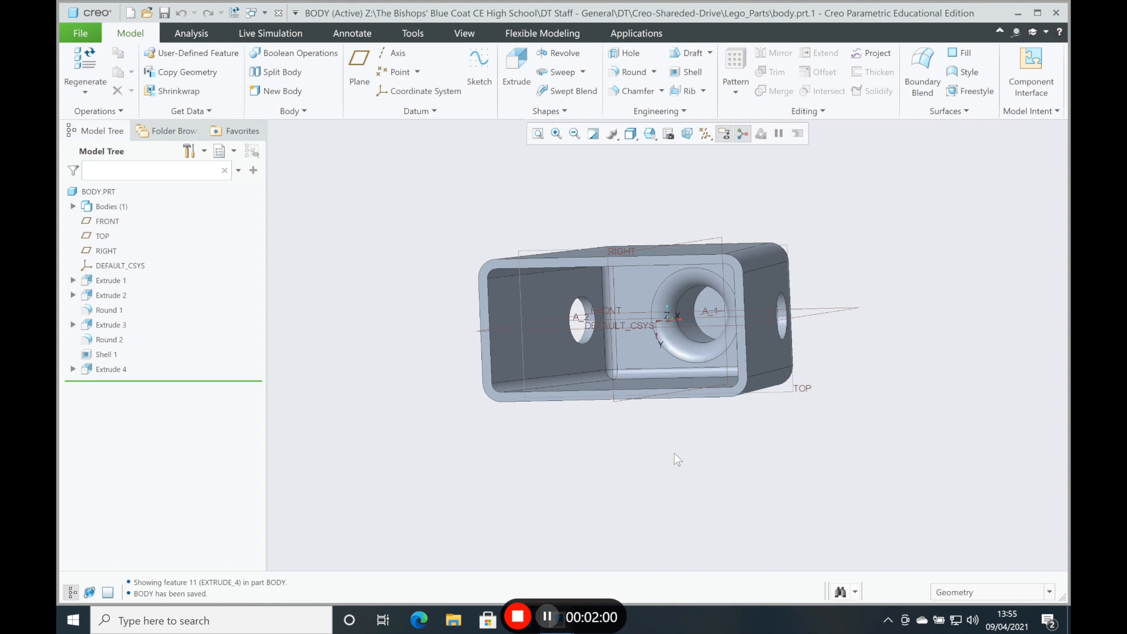
pyautogui.click(515, 76)
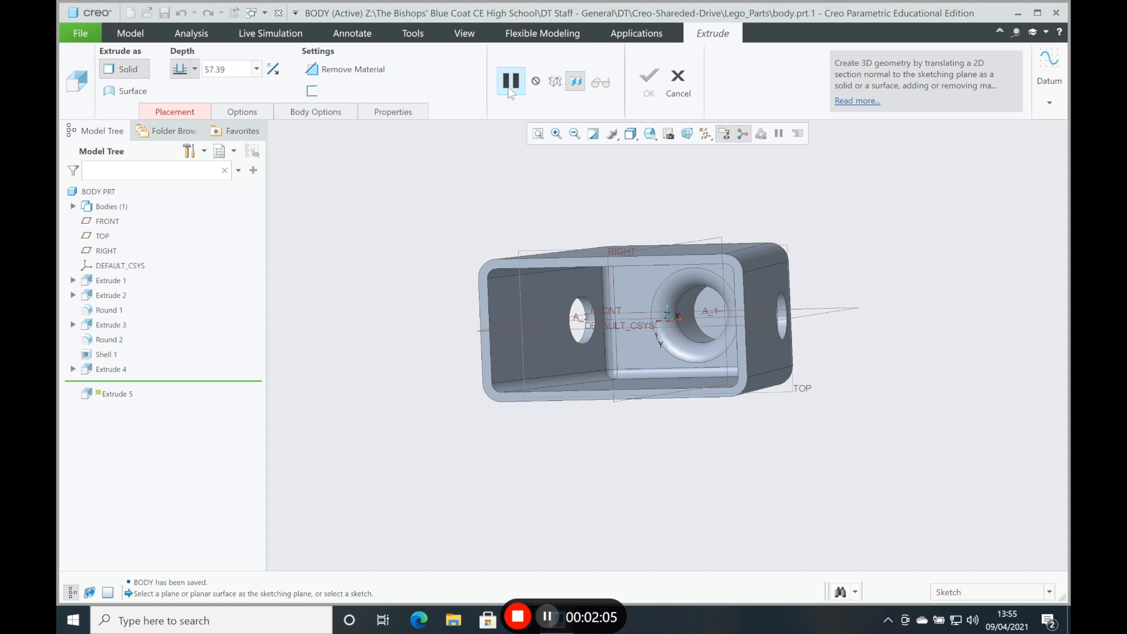
pyautogui.click(485, 276)
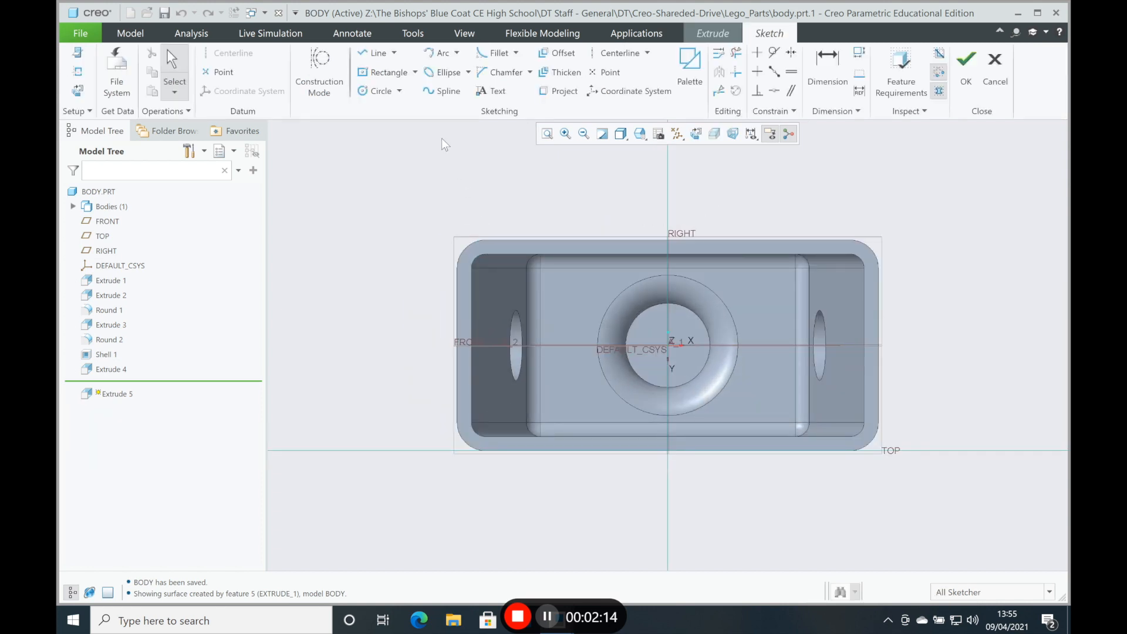
pyautogui.click(407, 77)
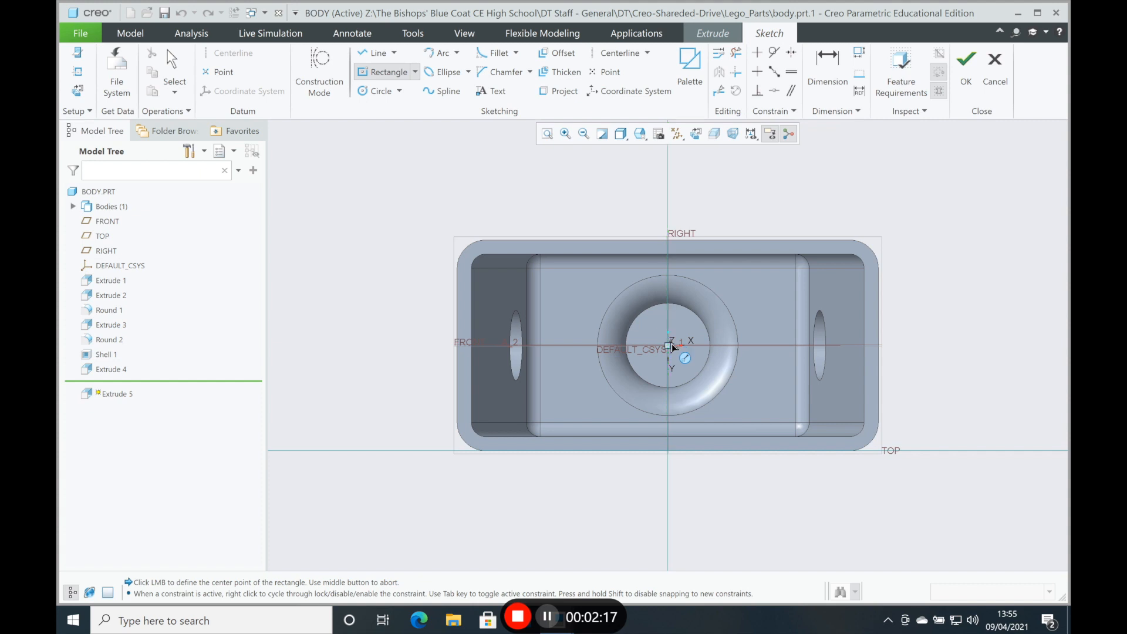
pyautogui.click(688, 341)
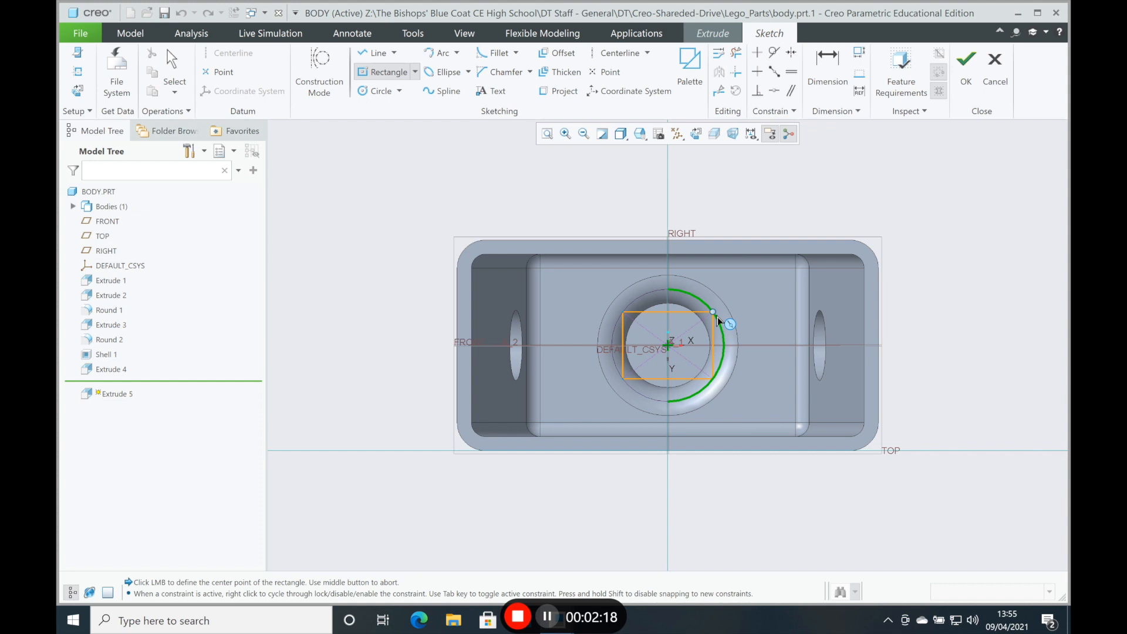
pyautogui.click(555, 268)
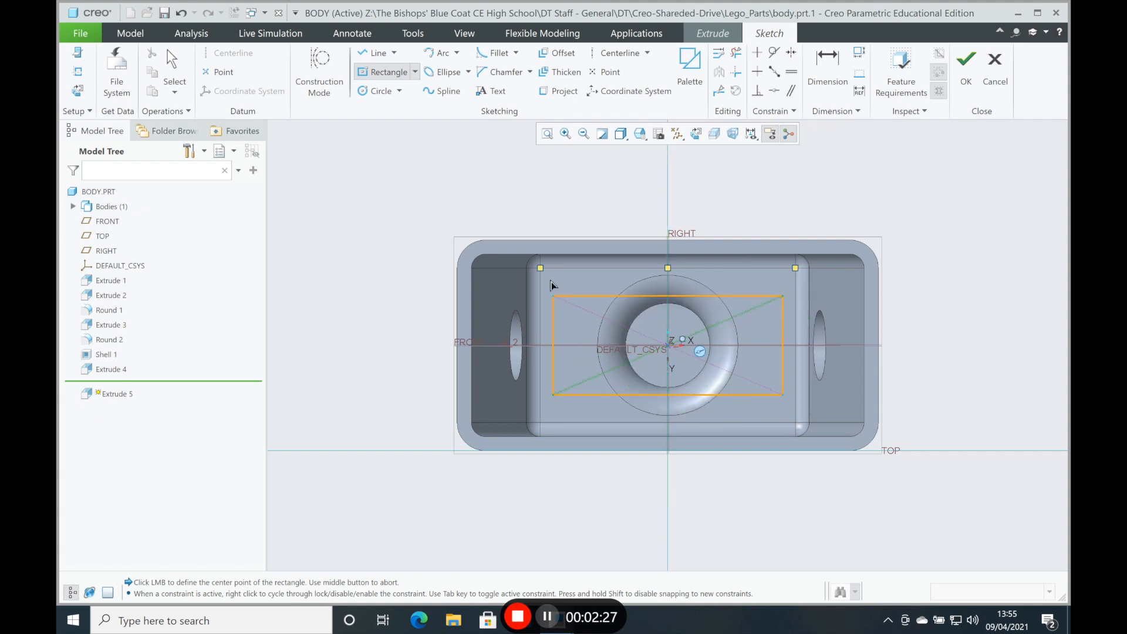
pyautogui.click(170, 72)
pyautogui.hotkey('ctrl', 'a')
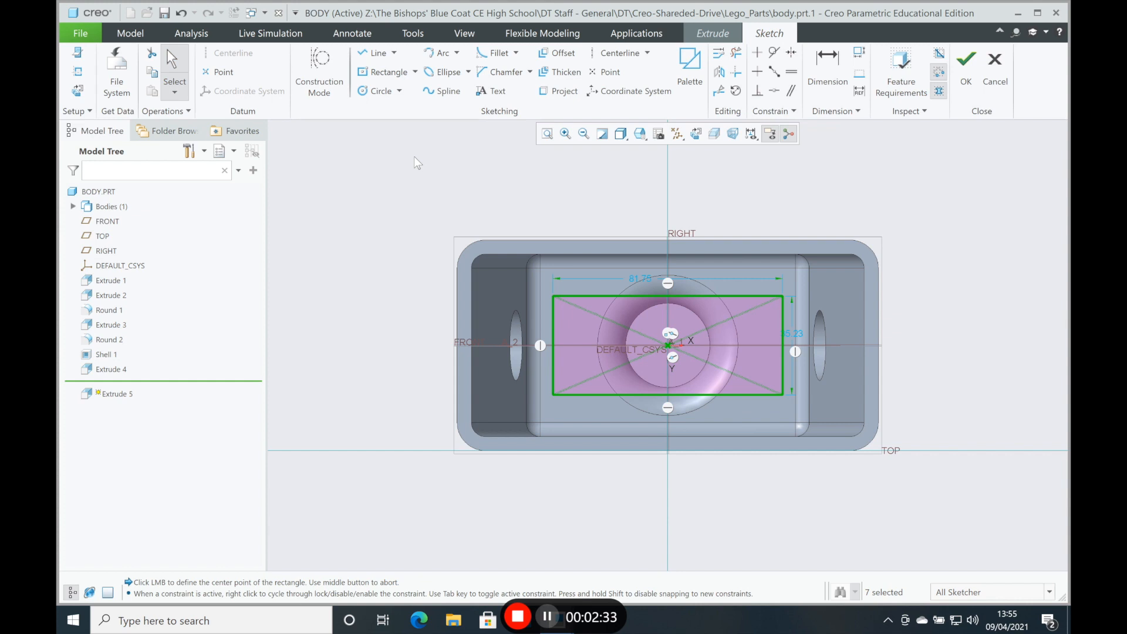
# Step: Set the centre rectangle's width to 120 mm and its height to 50 mm
pyautogui.doubleClick(639, 278)
pyautogui.write('120')
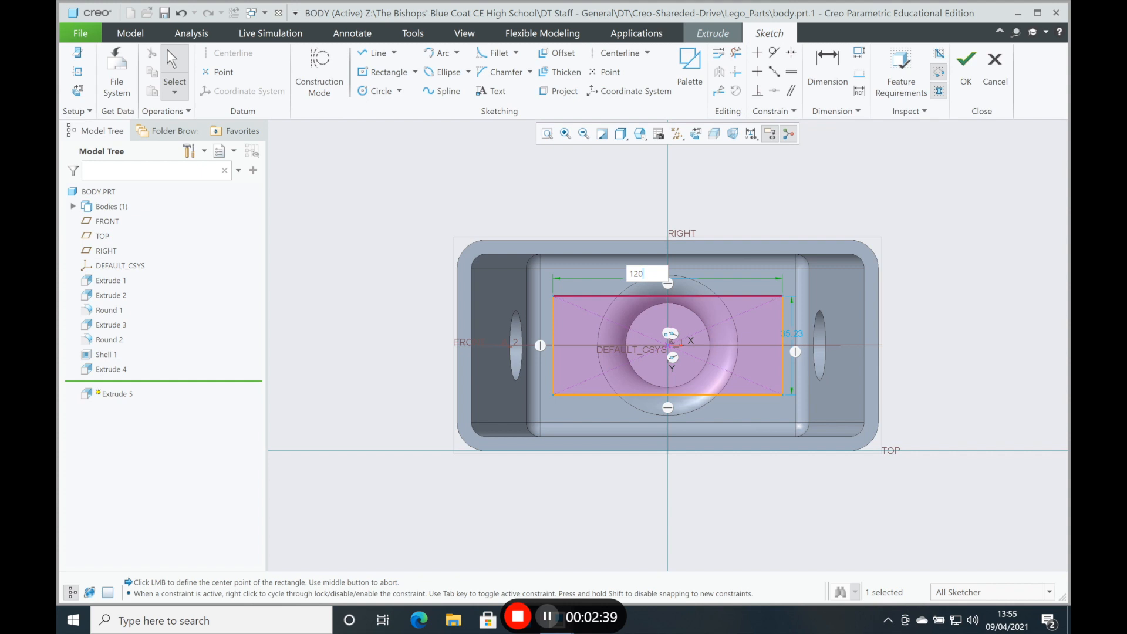
pyautogui.press('Return')
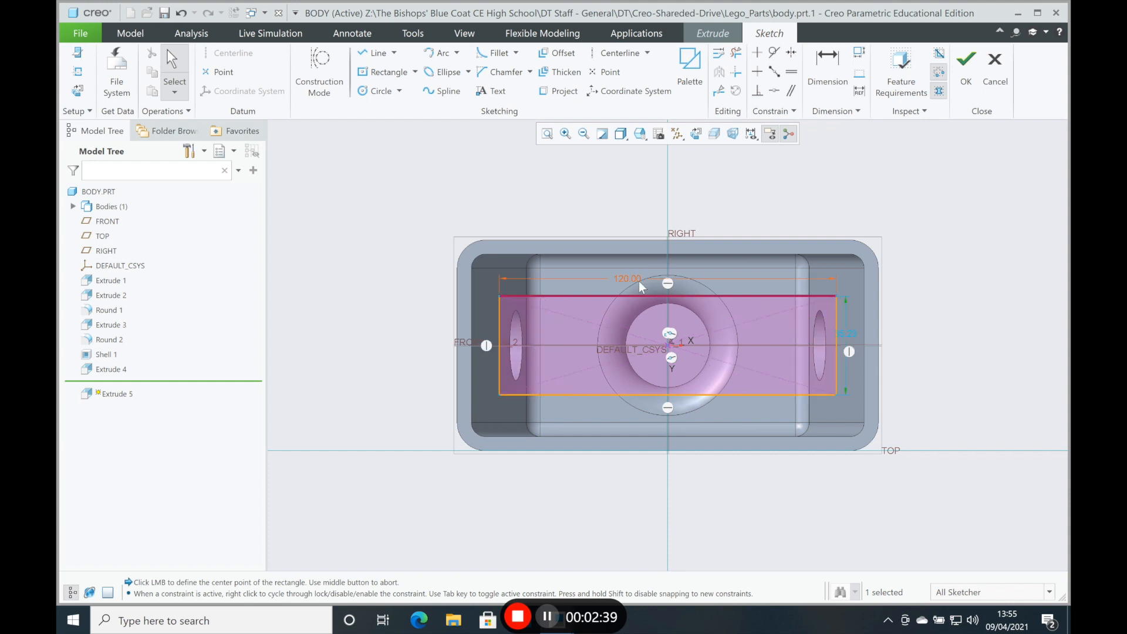
pyautogui.doubleClick(844, 332)
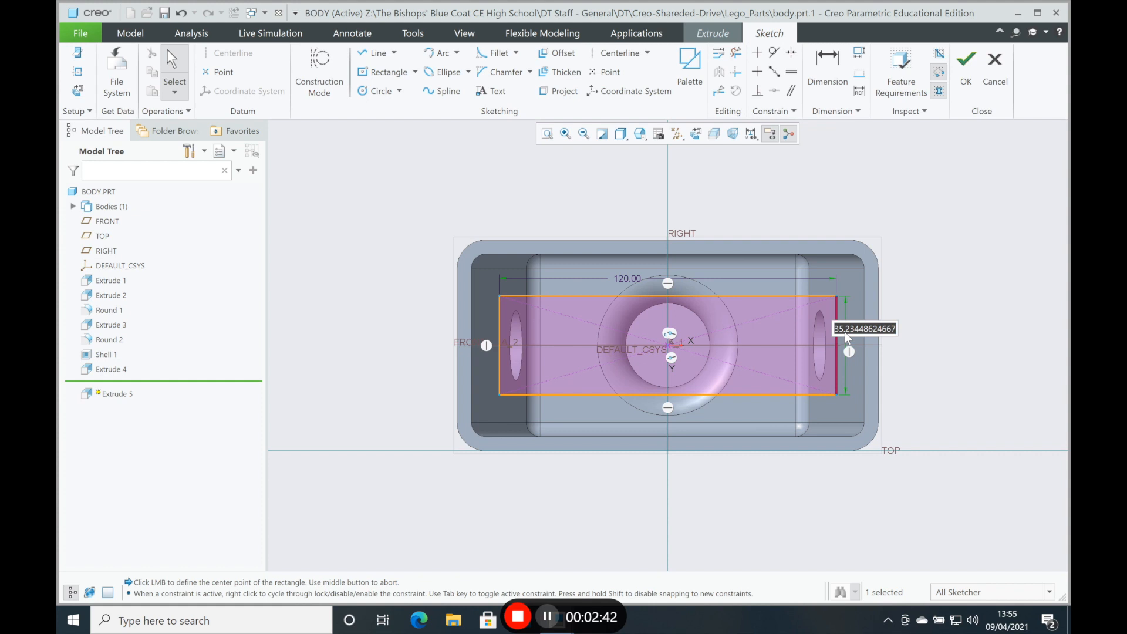
pyautogui.write('50')
pyautogui.press('Return')
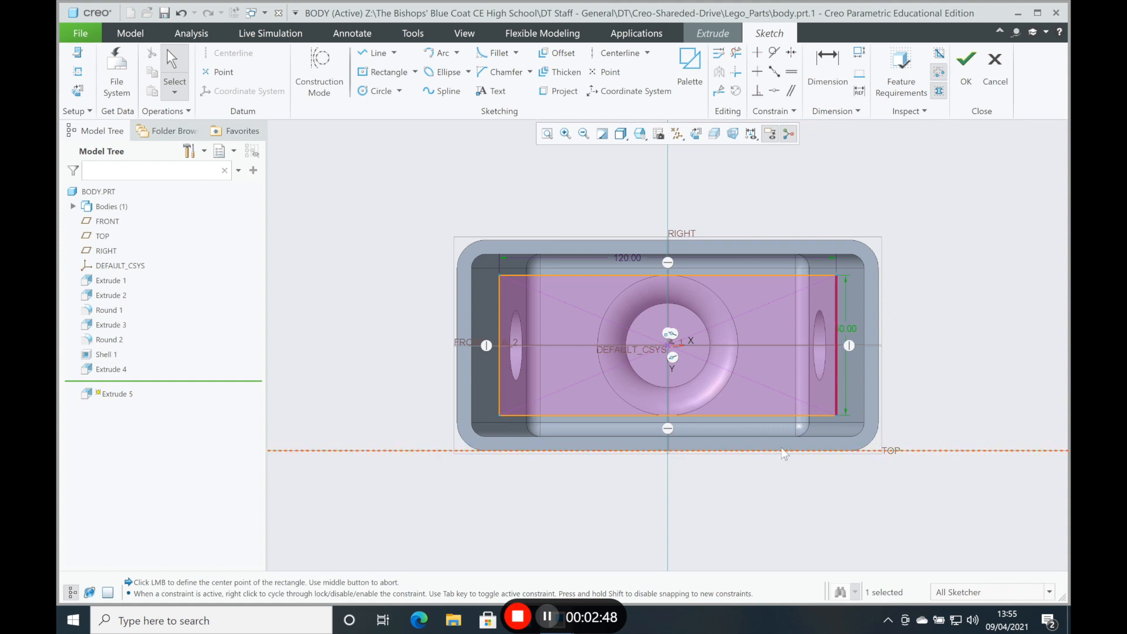
# Step: Project the straight edges and rounded corners of the opening's inner rim into the sketch as a closed loop around the rectangle
pyautogui.click(555, 91)
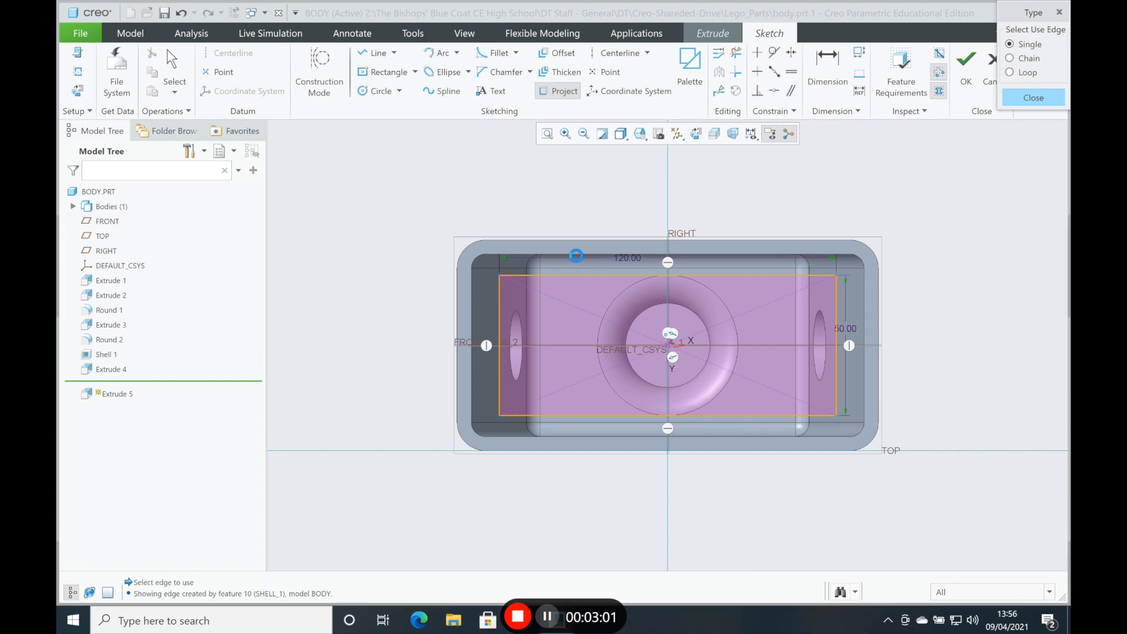
pyautogui.click(478, 262)
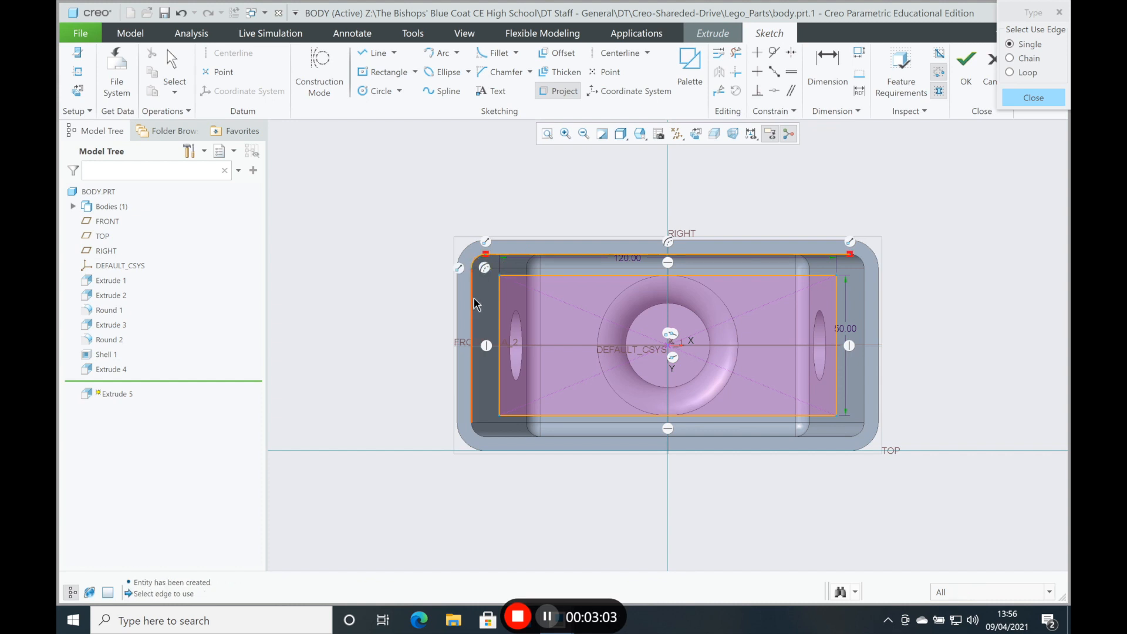
pyautogui.click(473, 300)
pyautogui.click(477, 432)
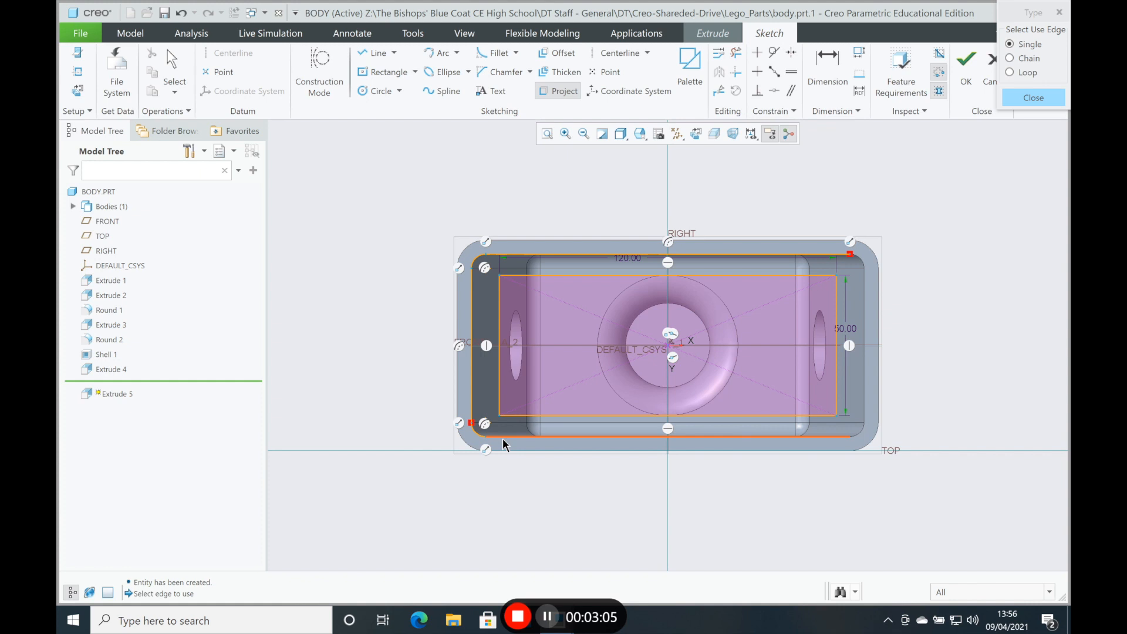
pyautogui.click(503, 438)
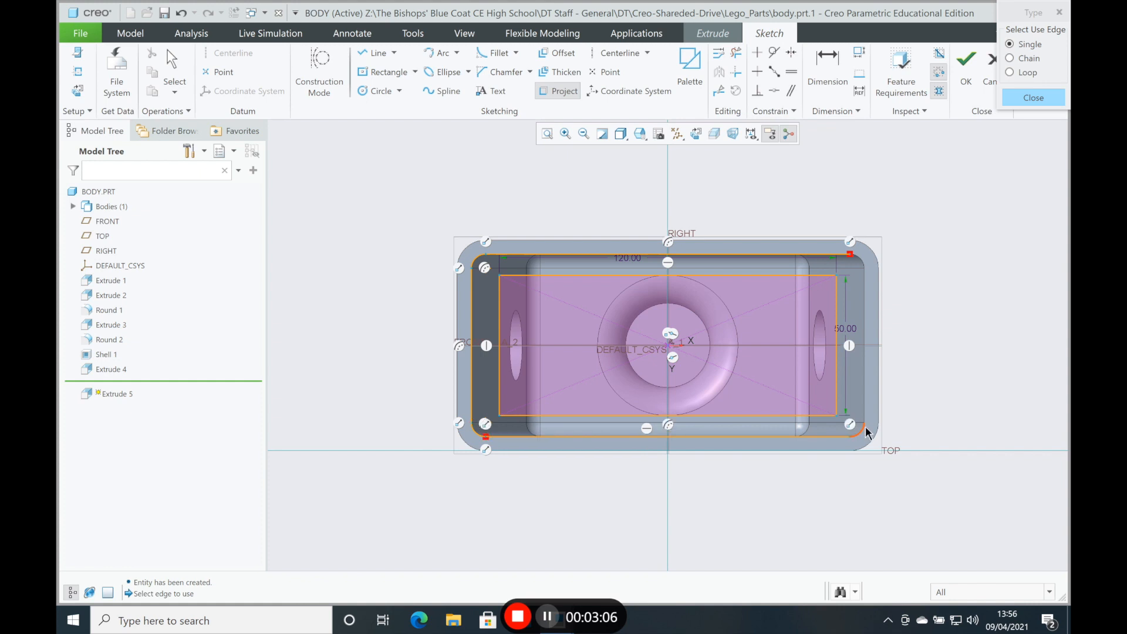
pyautogui.click(867, 432)
pyautogui.click(862, 285)
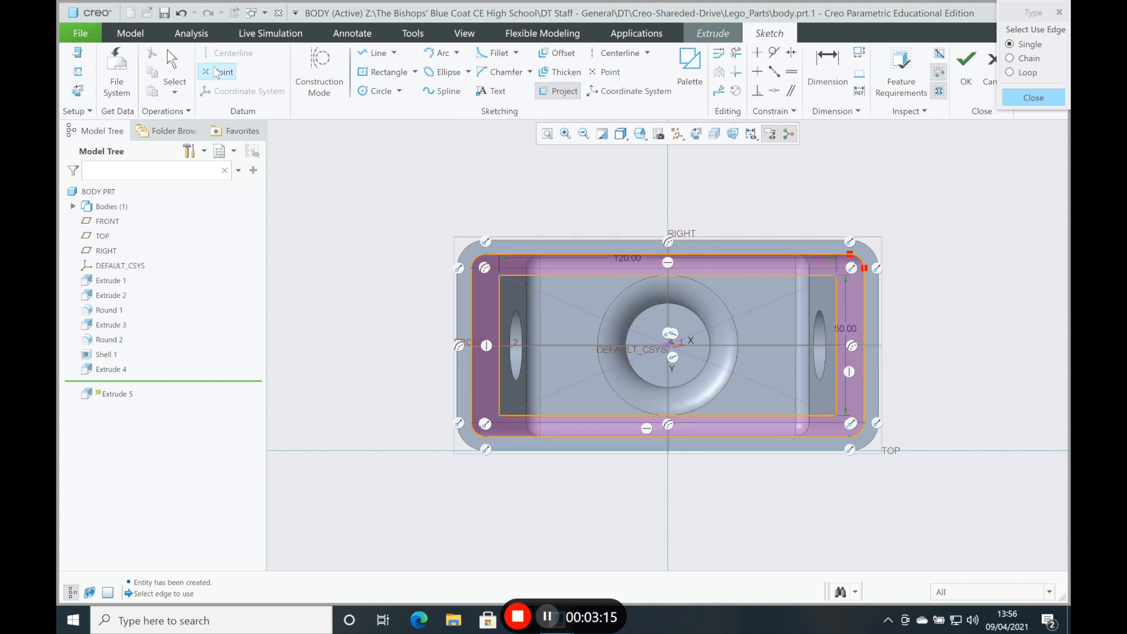
pyautogui.click(171, 60)
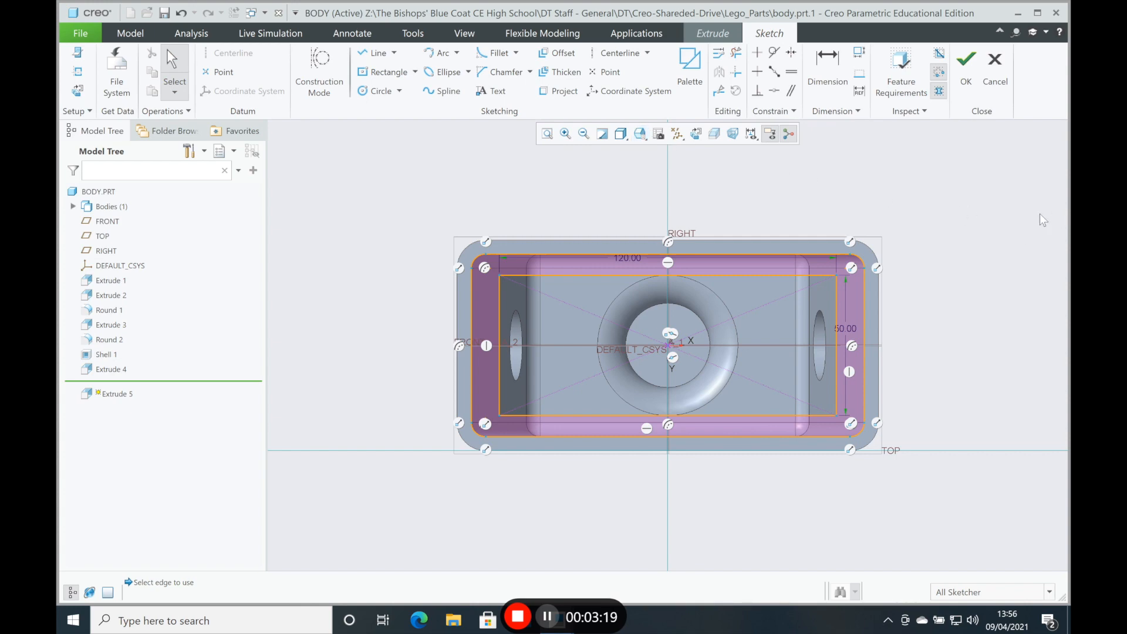
# Step: Finish the sketch and extrude the frame profile 20 mm inwards into the hollow body
pyautogui.moveTo(975, 210)
pyautogui.mouseDown(button='middle')
pyautogui.moveTo(931, 226)
pyautogui.moveTo(942, 221)
pyautogui.mouseUp(button='middle')
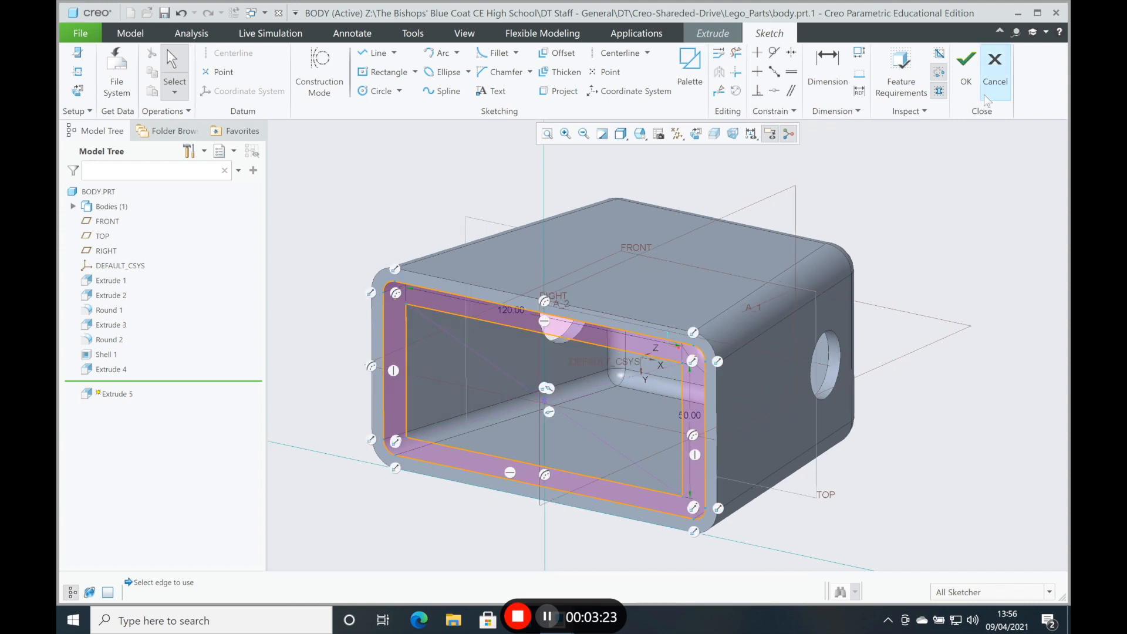
pyautogui.click(966, 69)
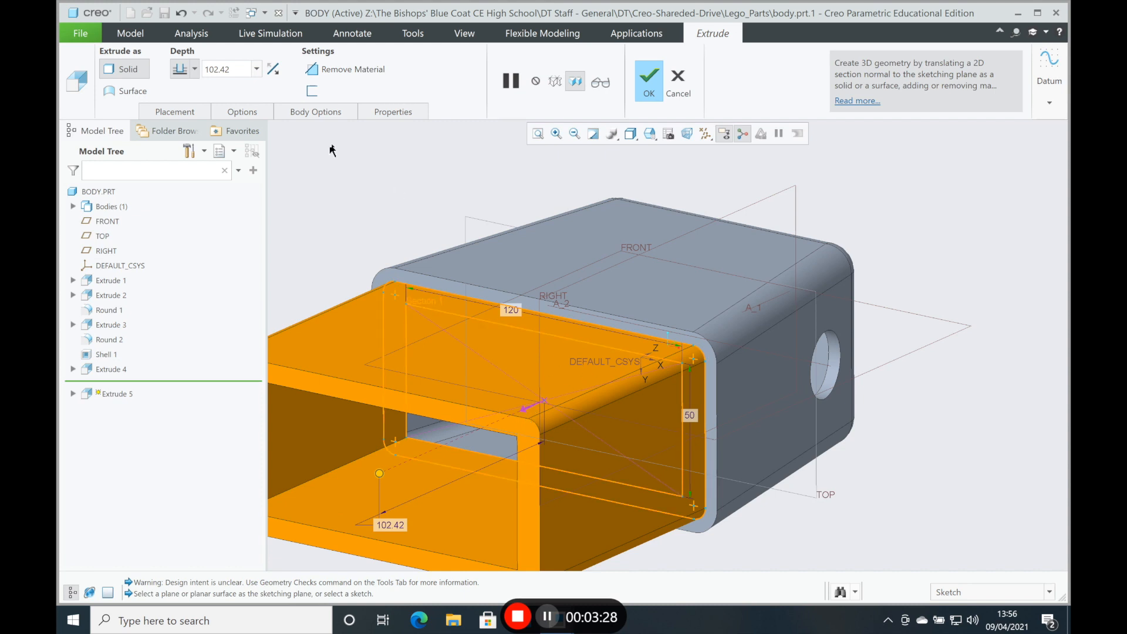
pyautogui.click(240, 68)
pyautogui.write('20')
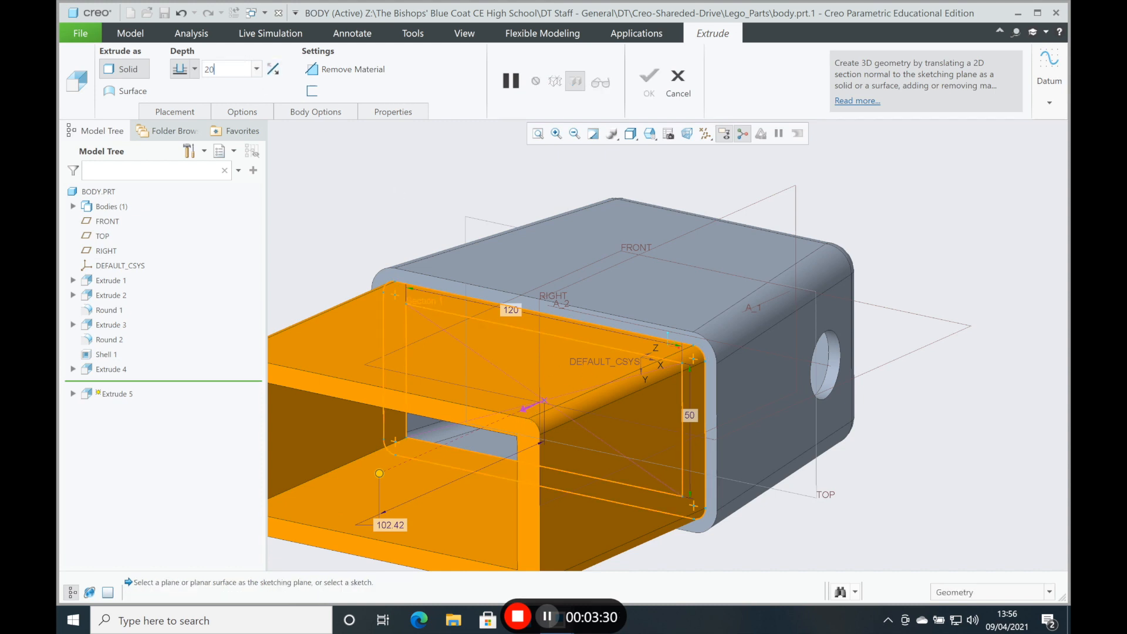
pyautogui.press('Return')
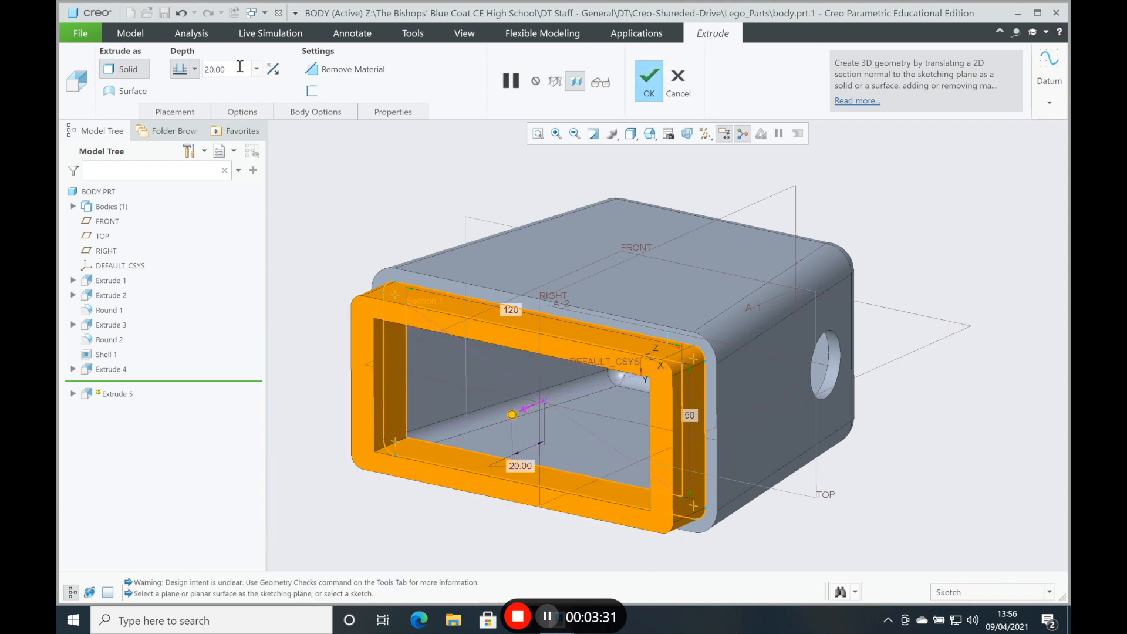
pyautogui.click(273, 69)
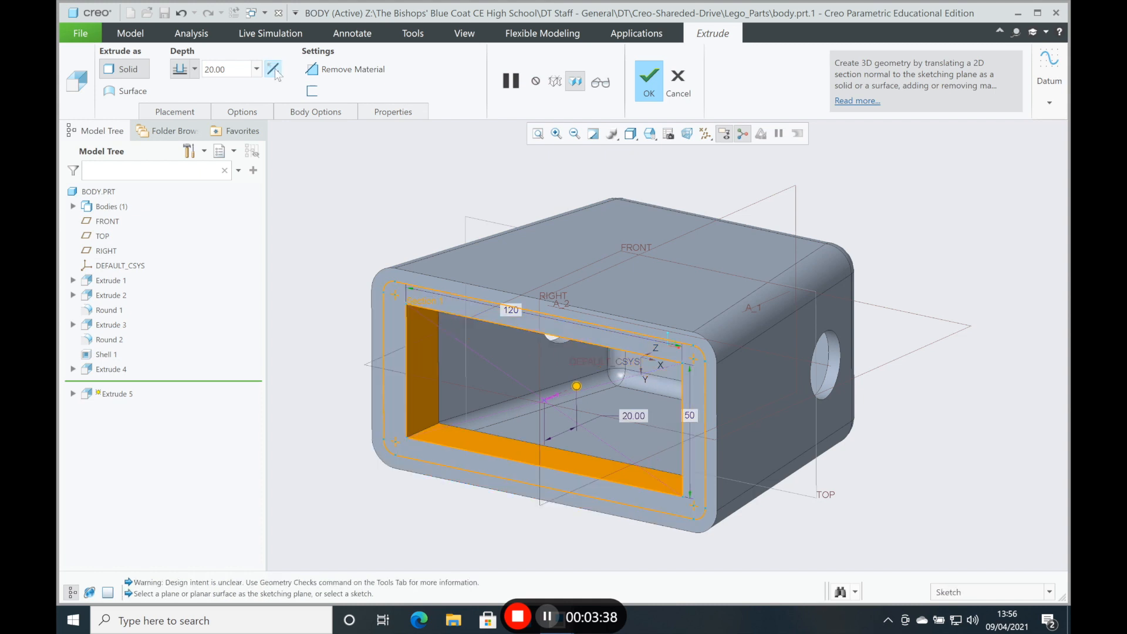
pyautogui.click(648, 82)
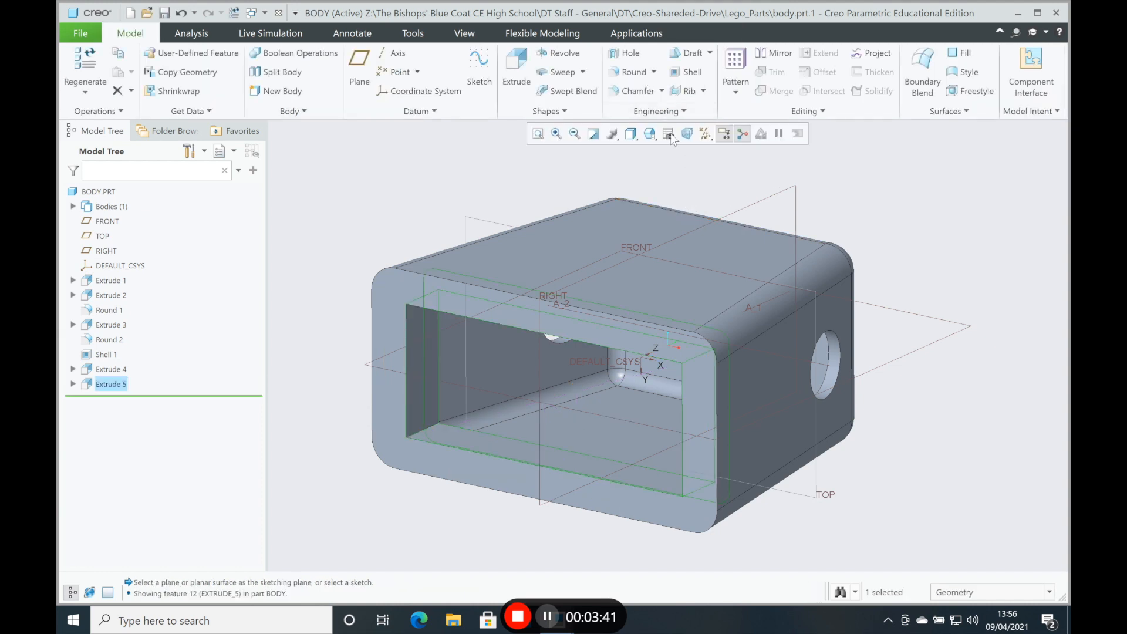
# Step: Show the whole body in the isometric view, fitted to the window, and save the part
pyautogui.click(651, 134)
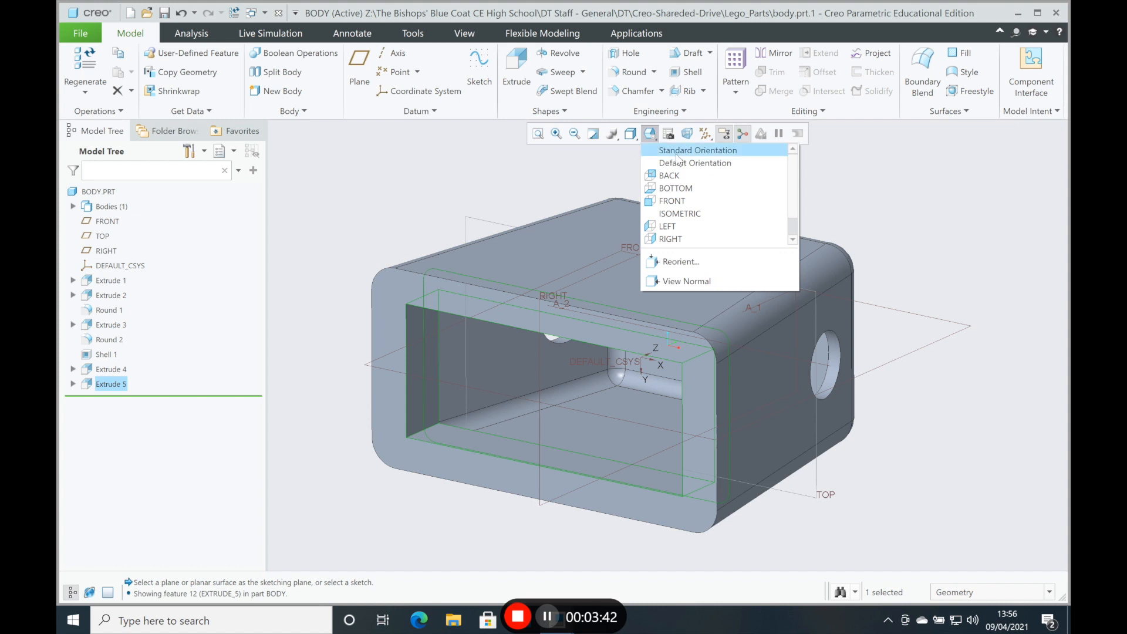
pyautogui.click(678, 214)
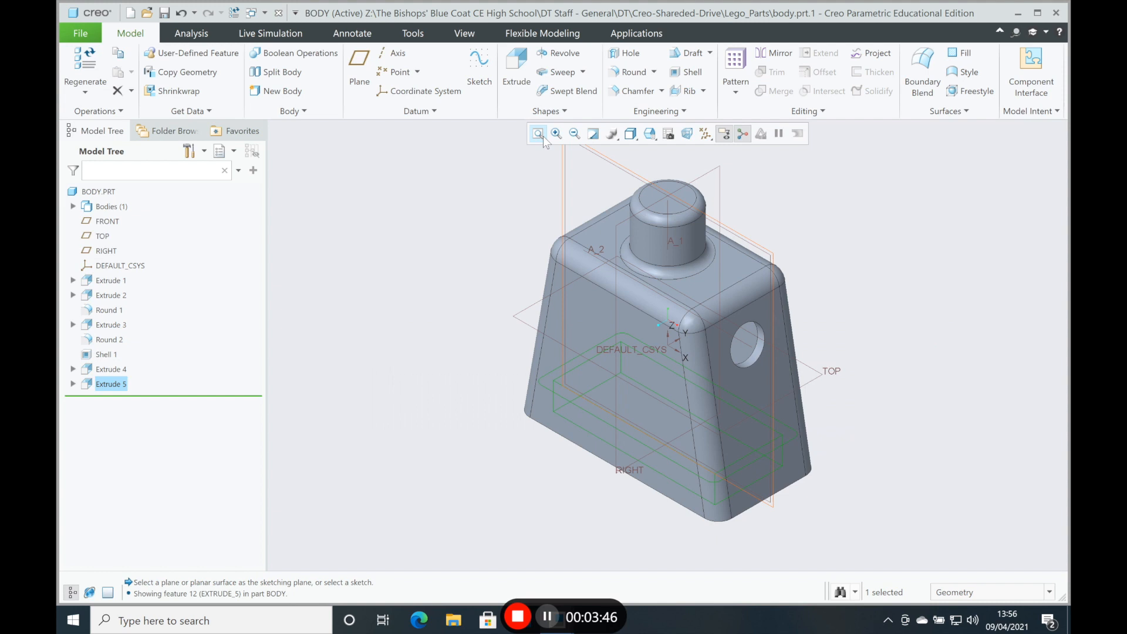
pyautogui.click(543, 136)
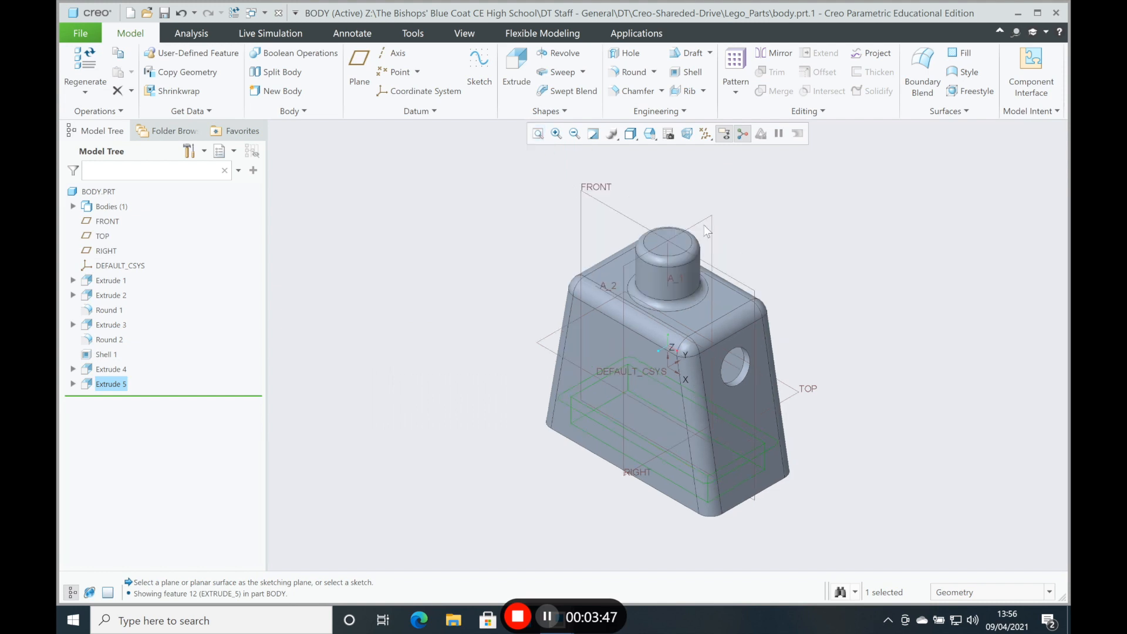
pyautogui.click(163, 14)
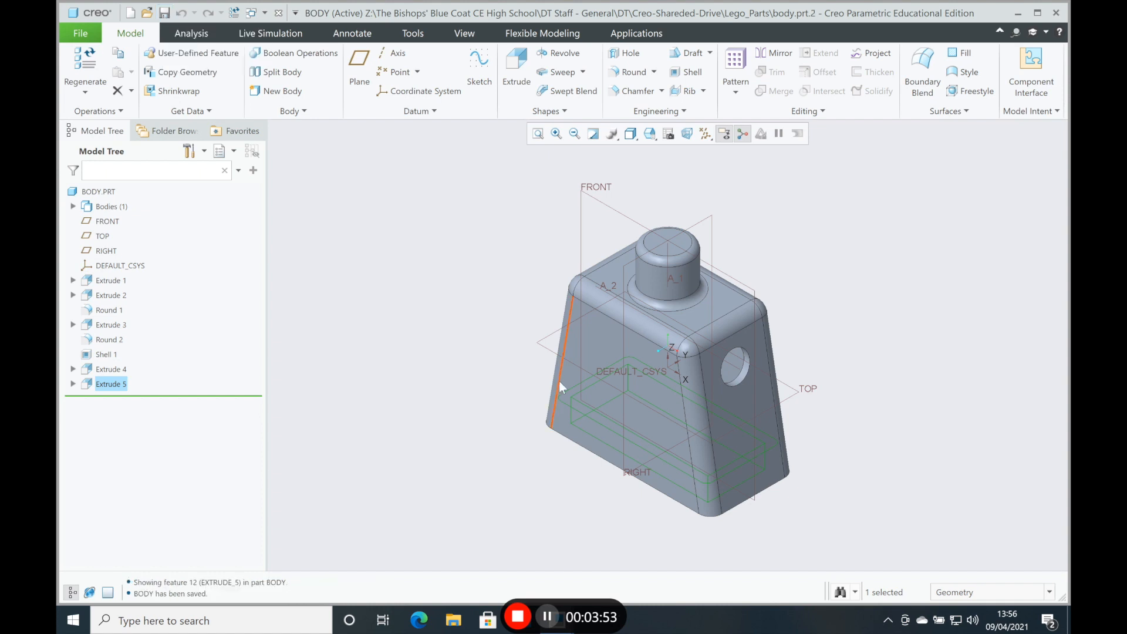